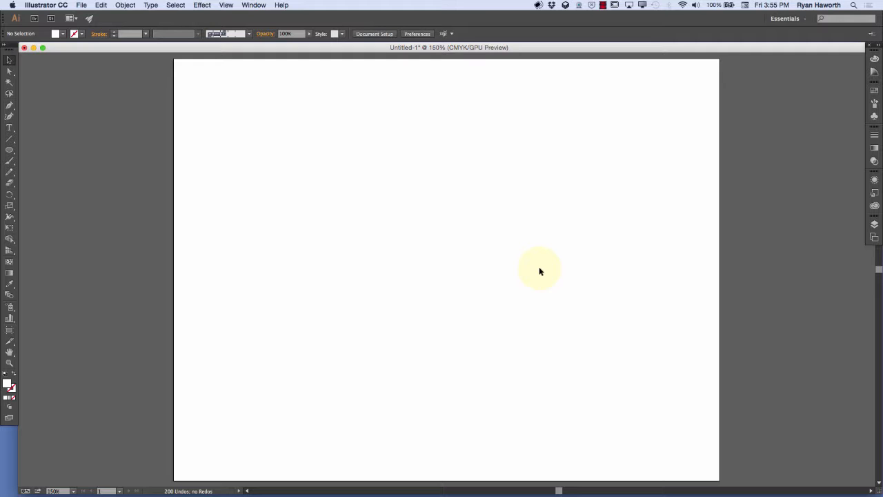
Draw a closed six-point polygon with straight segments using the Pen tool, then apply default colours and swap its fill and stroke.
key(p)
click(238, 145)
click(320, 107)
click(414, 112)
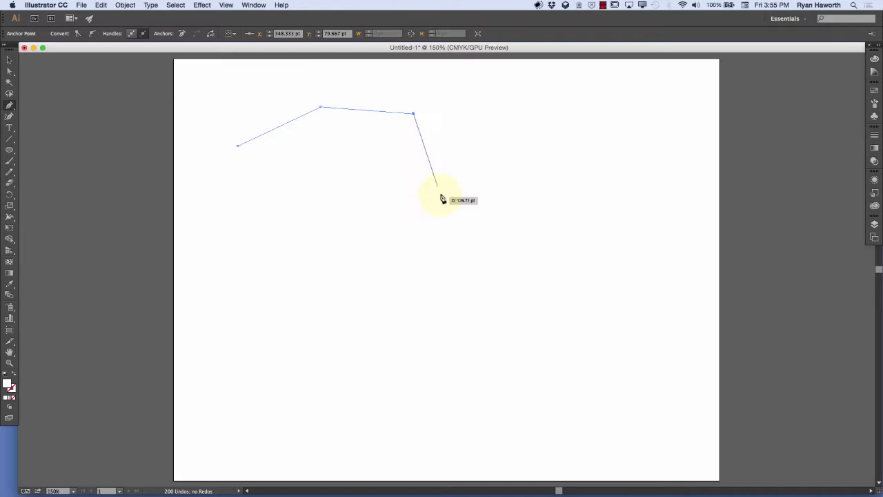
click(440, 198)
click(296, 317)
click(234, 228)
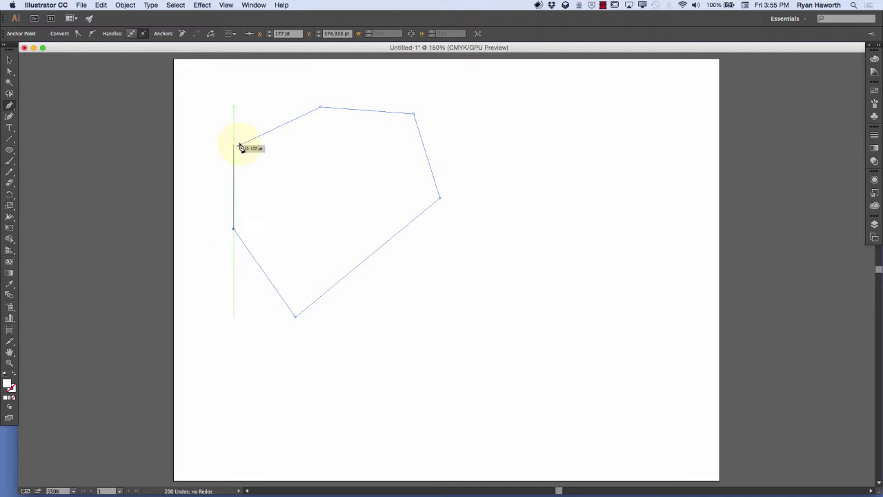
click(237, 146)
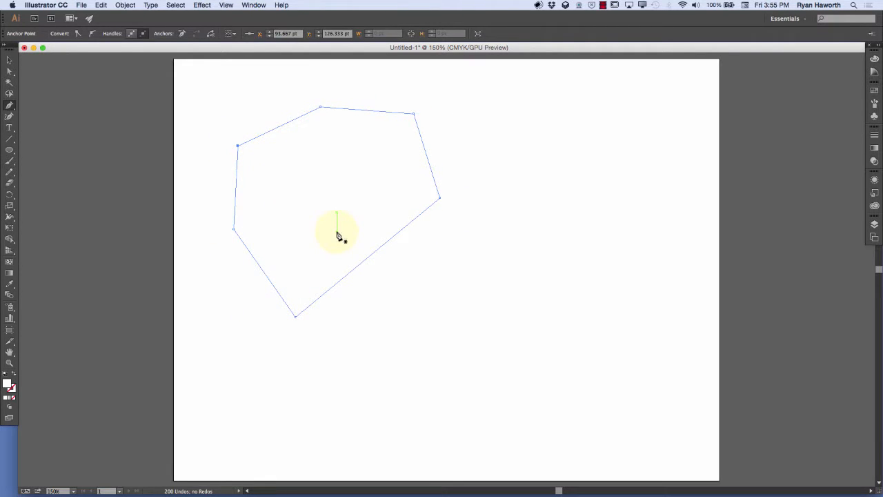
key(d)
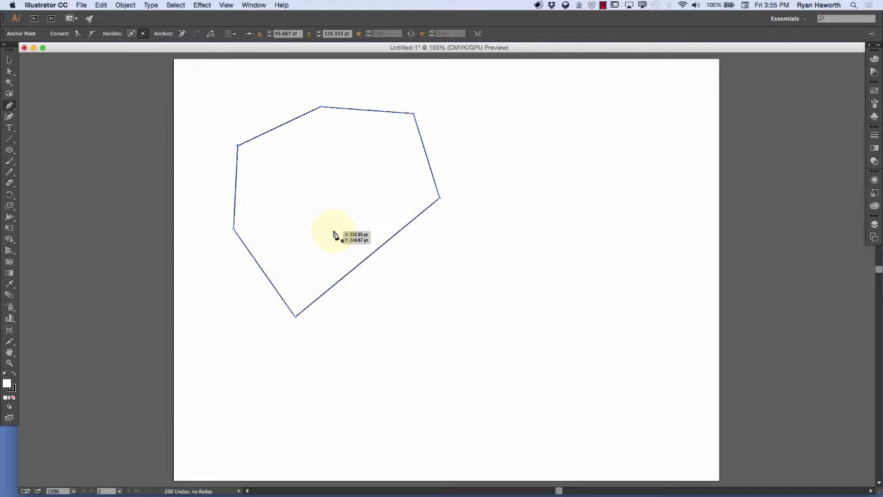
key(shift+x)
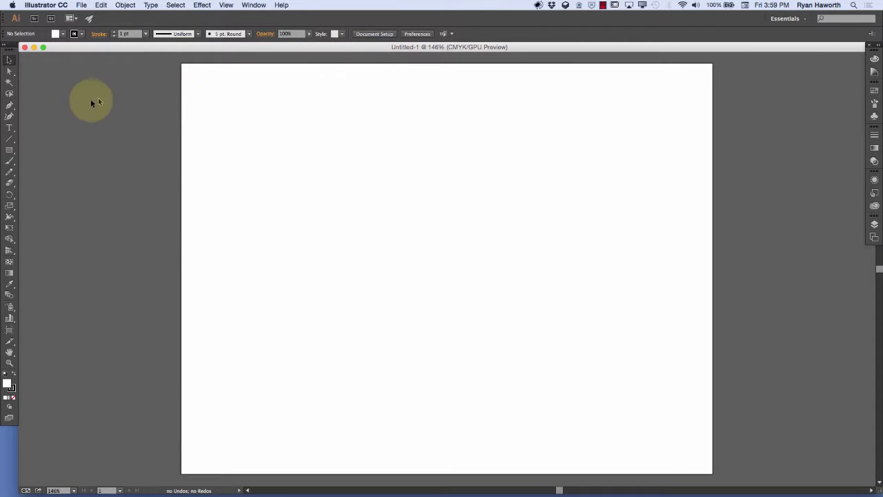
Draw three rectangles freehand across the artboard, about 261 × 153 pt, 77 × 423 pt and 219 × 190 pt.
click(11, 151)
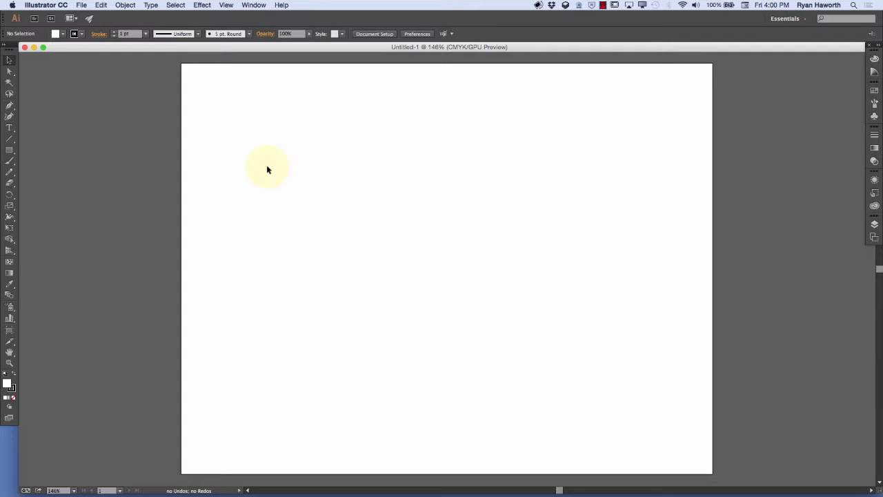
key(m)
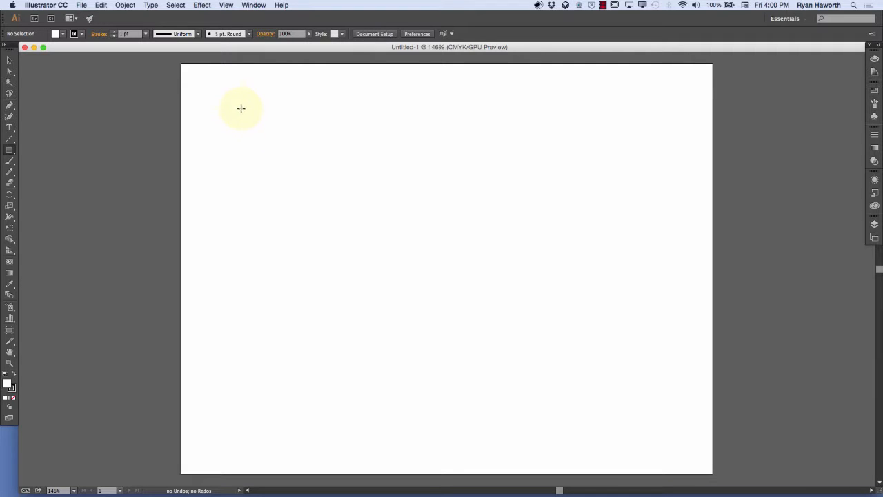
drag(241, 108, 418, 214)
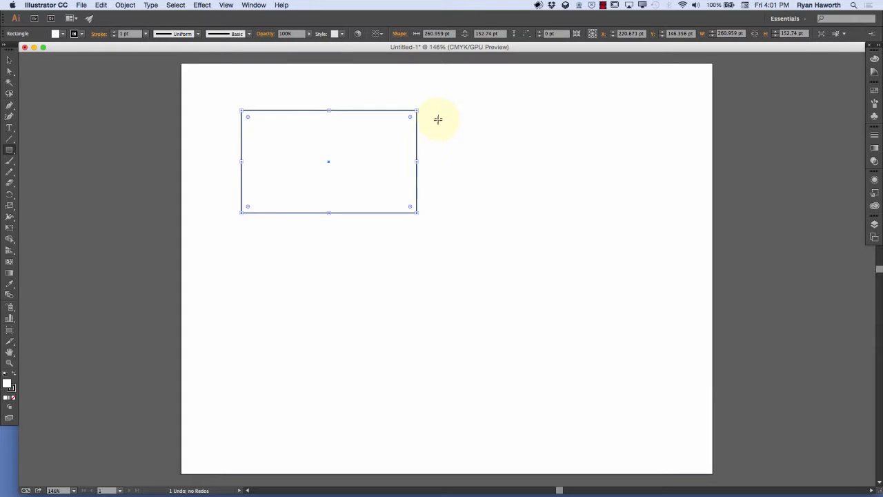
drag(438, 118, 491, 402)
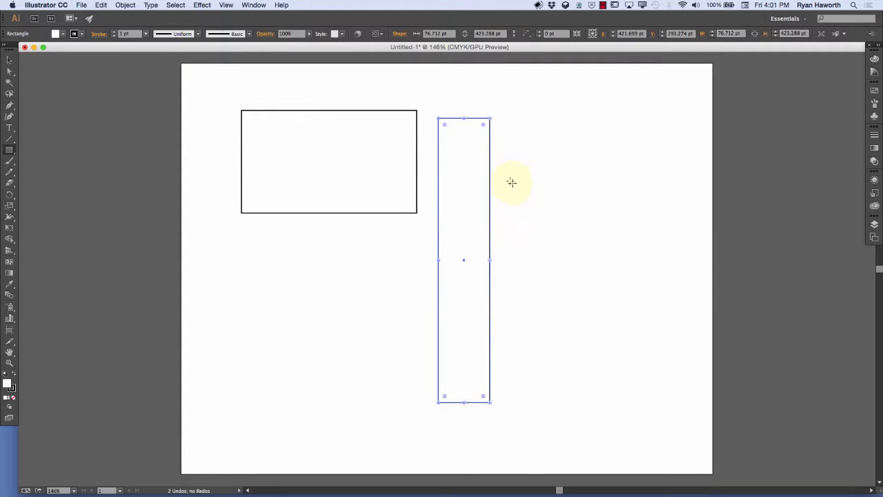
drag(511, 181, 659, 309)
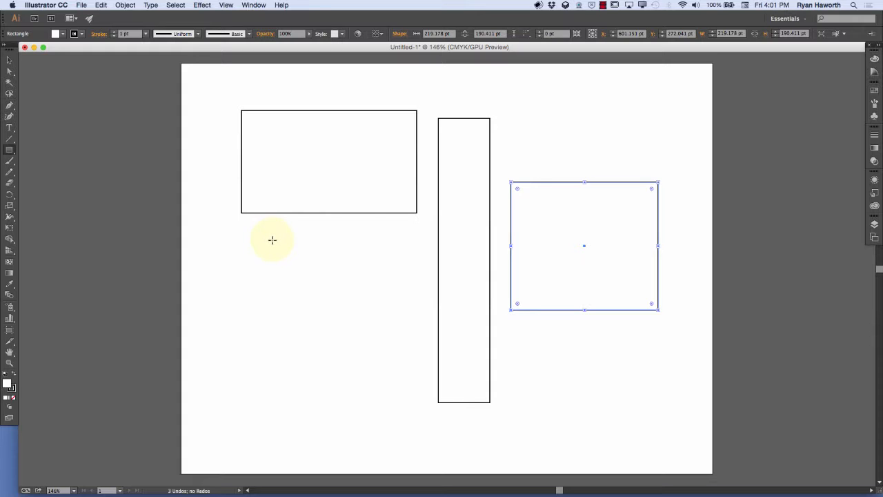
Draw five perfect squares around the rectangles, one small and the others about 102, 140, 171 and 149 pt wide.
drag(274, 243, 334, 310)
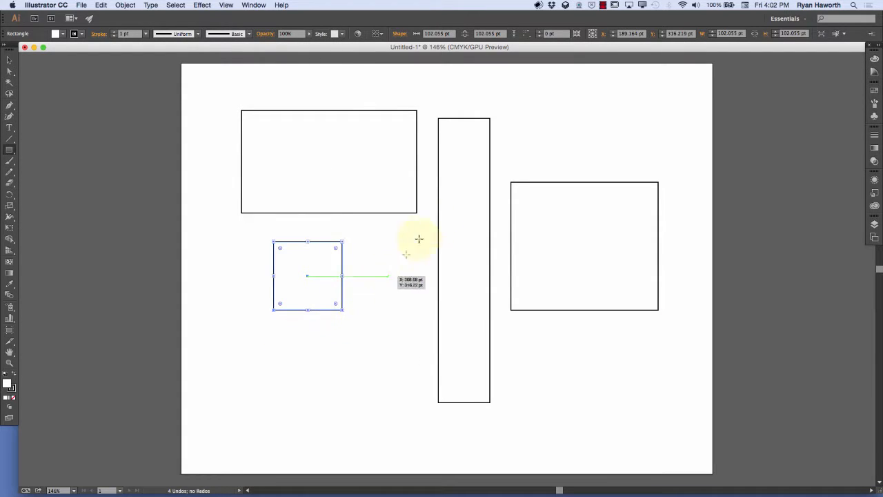
drag(509, 108, 559, 159)
drag(580, 113, 674, 207)
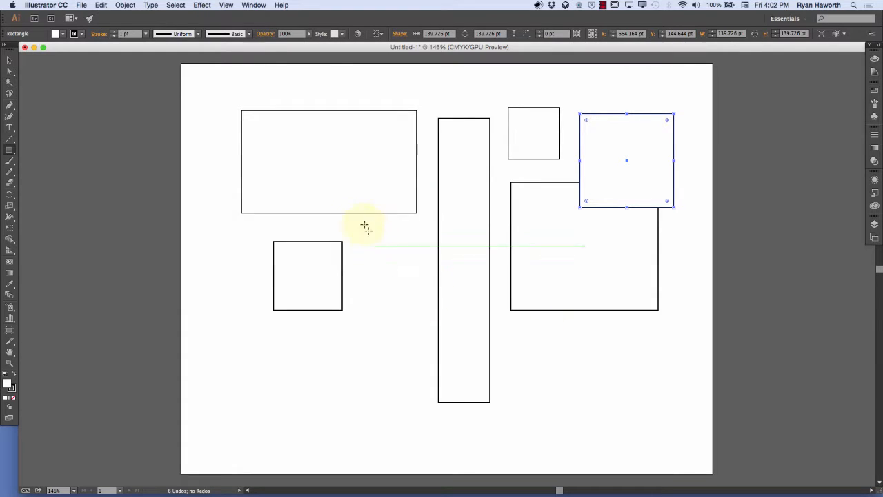
drag(354, 228, 476, 320)
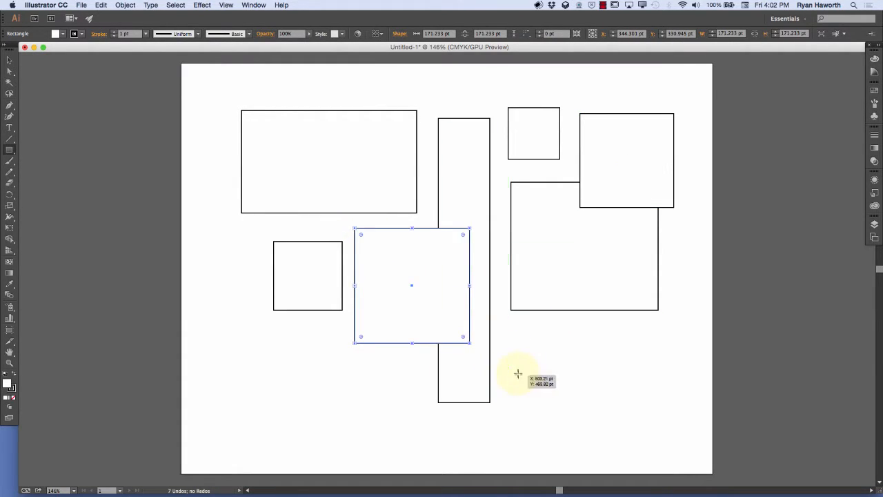
drag(240, 344, 340, 393)
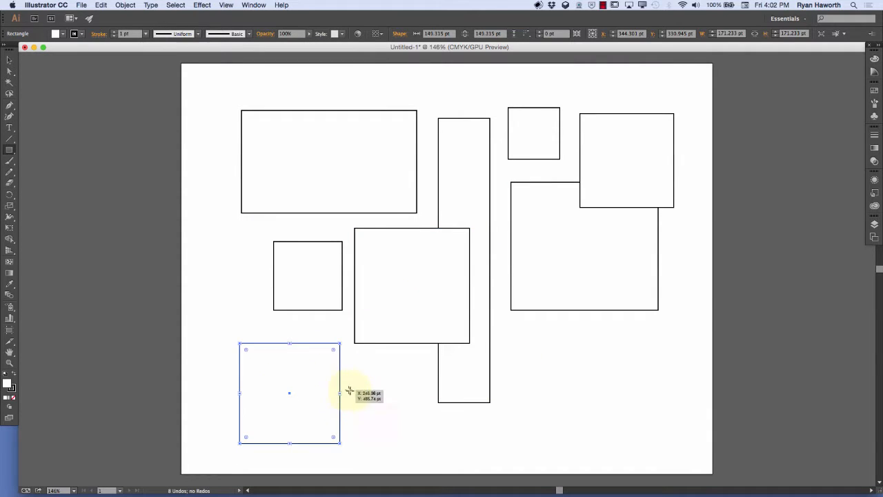
Draw a horizontal rectangle about 327 × 62 pt over the tall rectangle's lower end, and delete every shape on the artboard.
mouse_move(367, 361)
mouse_down()
mouse_move(398, 379)
mouse_move(568, 384)
mouse_move(587, 402)
mouse_up()
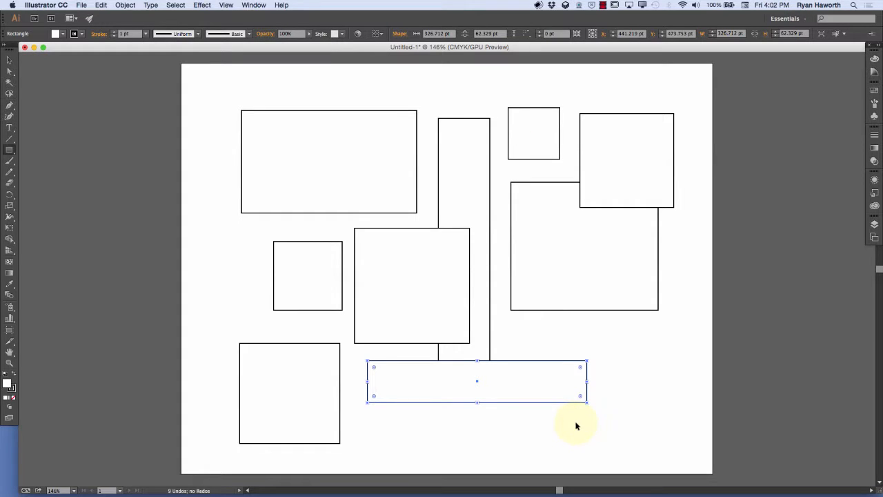
key(super+a)
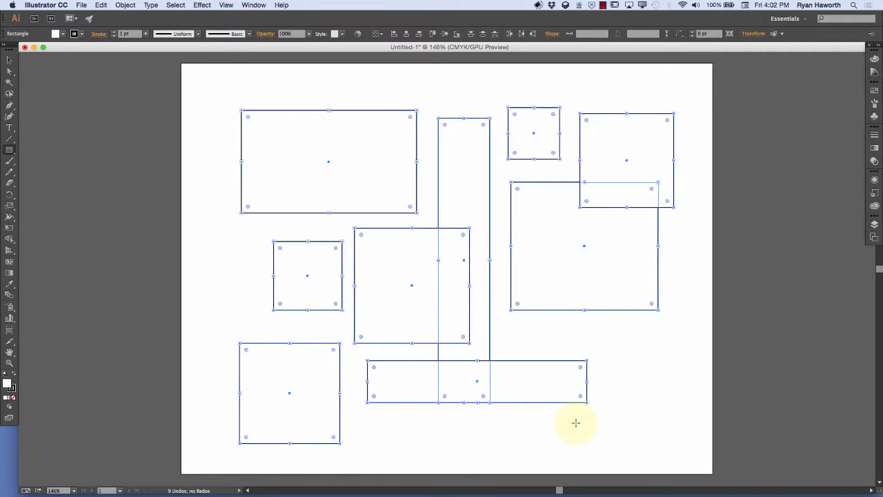
key(Delete)
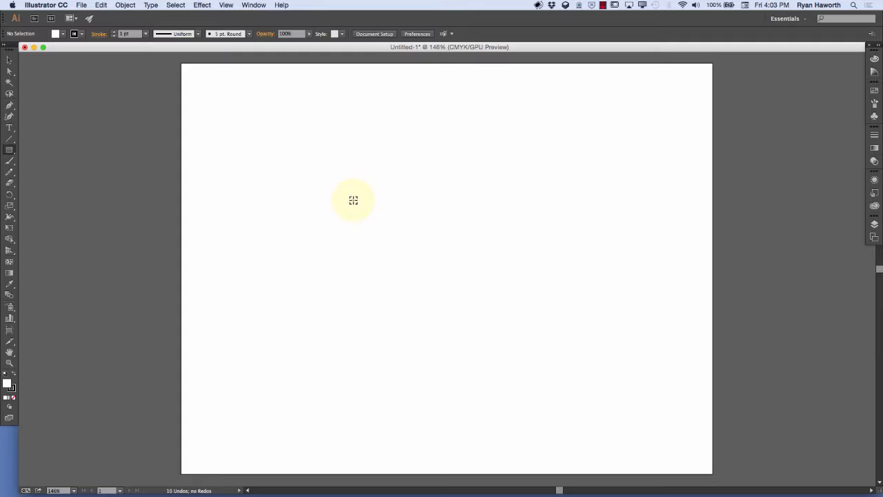
Draw four rectangles outward from their centres, about 345 × 168 pt, 88 × 314 pt, 112 × 33 pt and 138 × 345 pt.
mouse_move(355, 201)
mouse_down()
mouse_move(311, 166)
mouse_move(280, 187)
mouse_move(255, 169)
mouse_move(237, 173)
mouse_up()
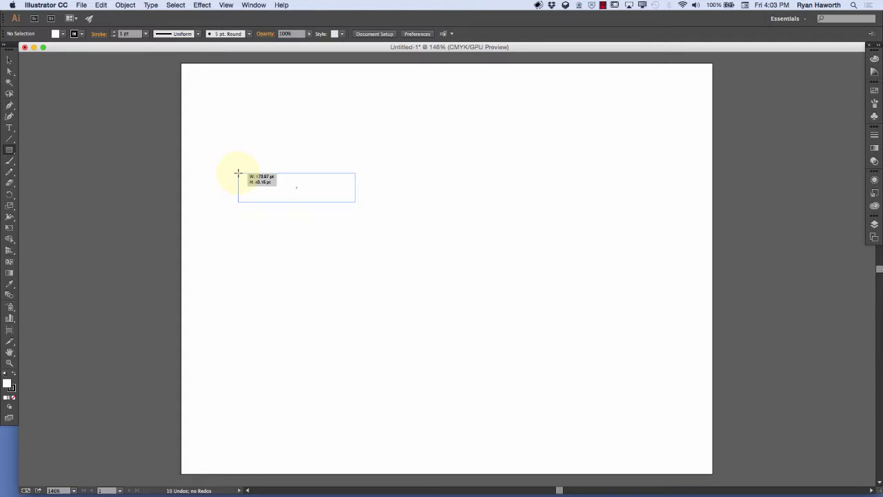
mouse_move(238, 173)
mouse_down()
mouse_move(230, 152)
mouse_move(242, 172)
mouse_move(239, 145)
mouse_up()
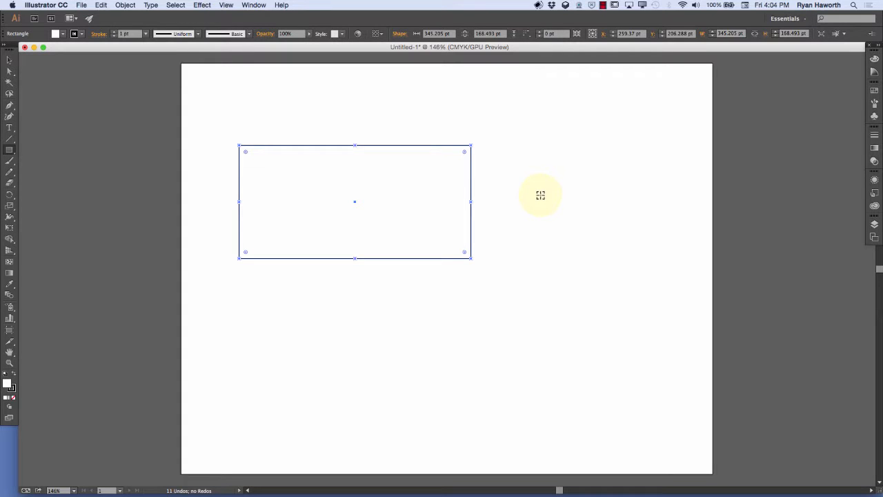
drag(540, 194, 512, 90)
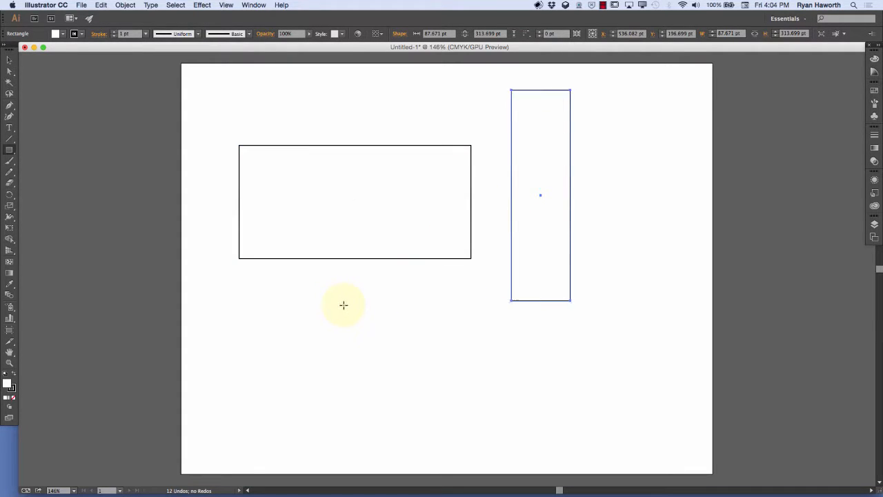
mouse_move(343, 305)
mouse_down()
mouse_move(355, 252)
mouse_move(381, 295)
mouse_up()
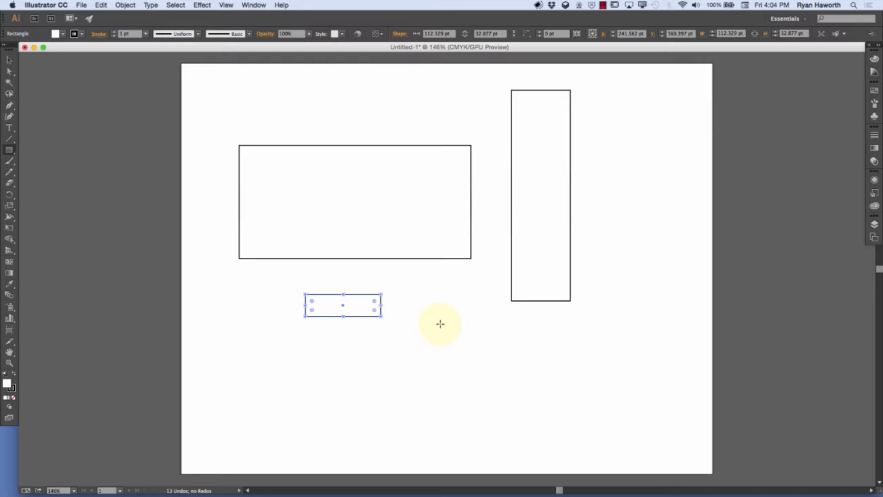
drag(440, 323, 395, 209)
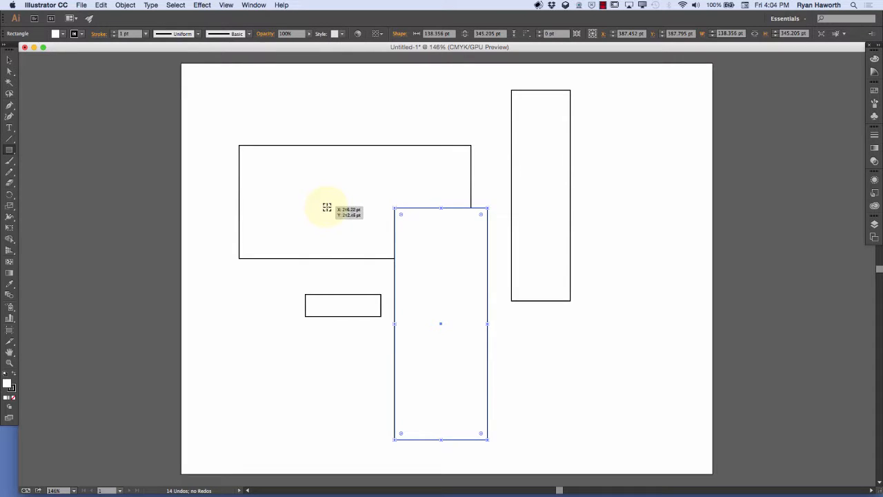
Draw concentric squares about 314 and 242 pt wide, and over the tall rectangle a 267 × 184 pt rectangle and squares about 129 and 221 pt.
drag(327, 207, 267, 103)
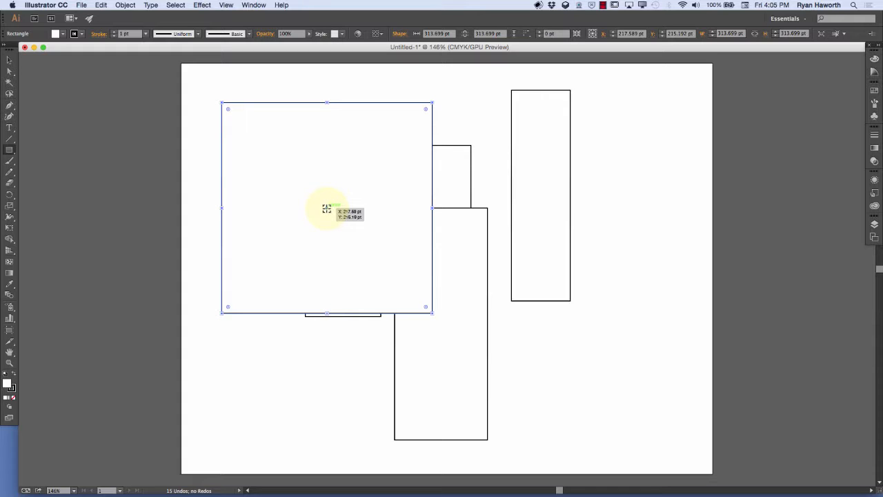
drag(322, 200, 270, 127)
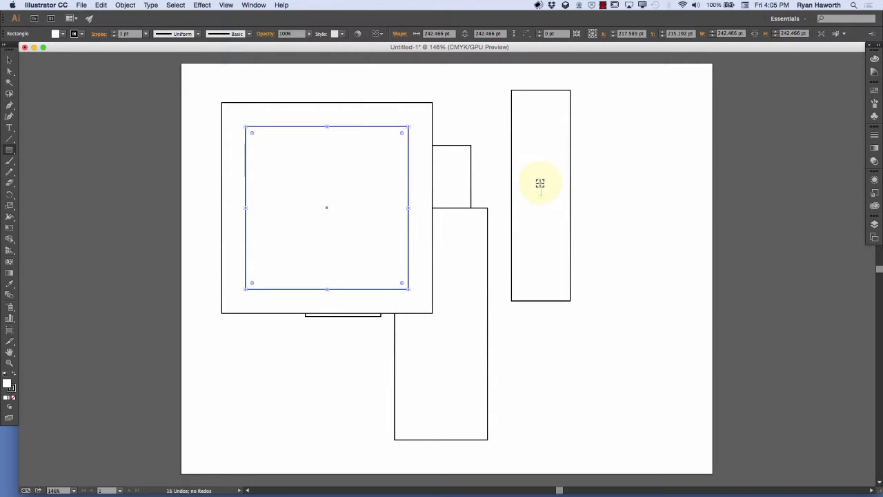
drag(540, 183, 452, 123)
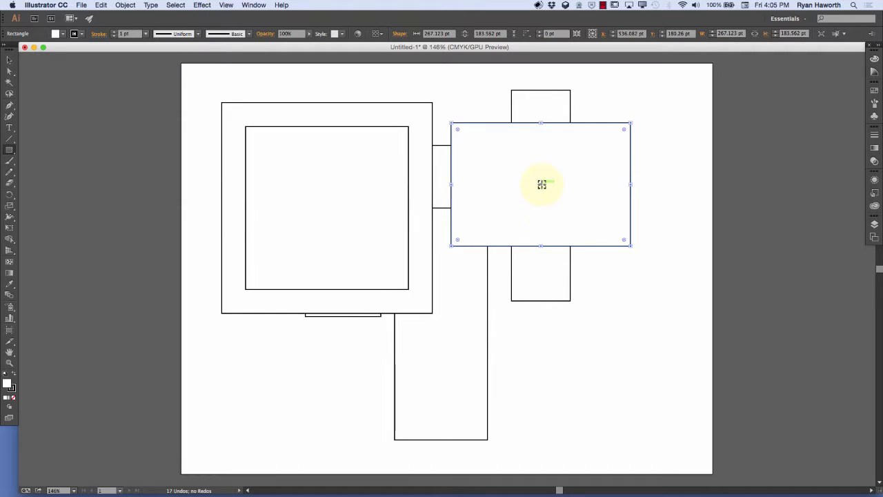
drag(506, 146, 593, 231)
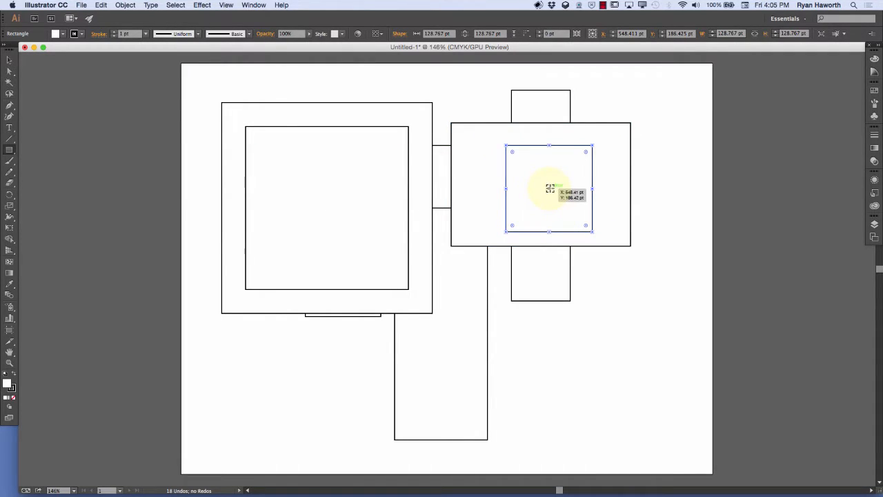
mouse_move(550, 189)
mouse_down()
mouse_move(528, 161)
mouse_move(462, 122)
mouse_move(473, 131)
mouse_move(475, 117)
mouse_up()
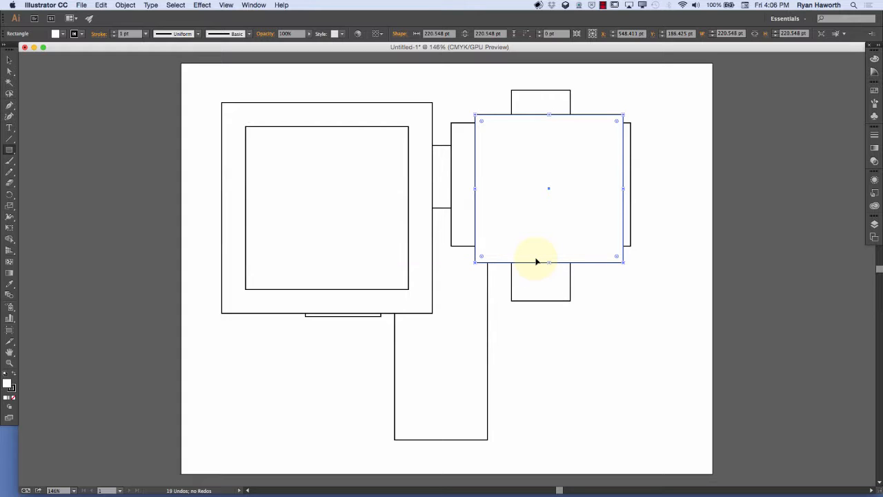
Clear the artboard by deleting all the rectangles and squares drawn from their centres.
key(super+a)
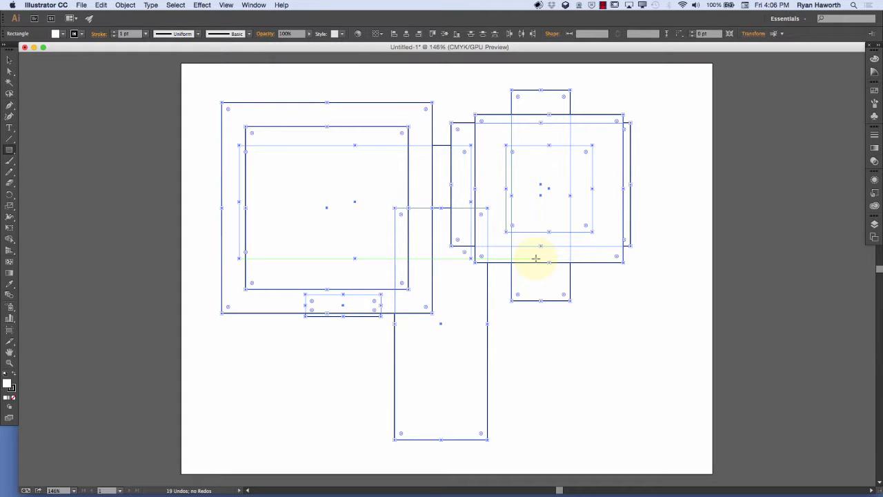
key(Delete)
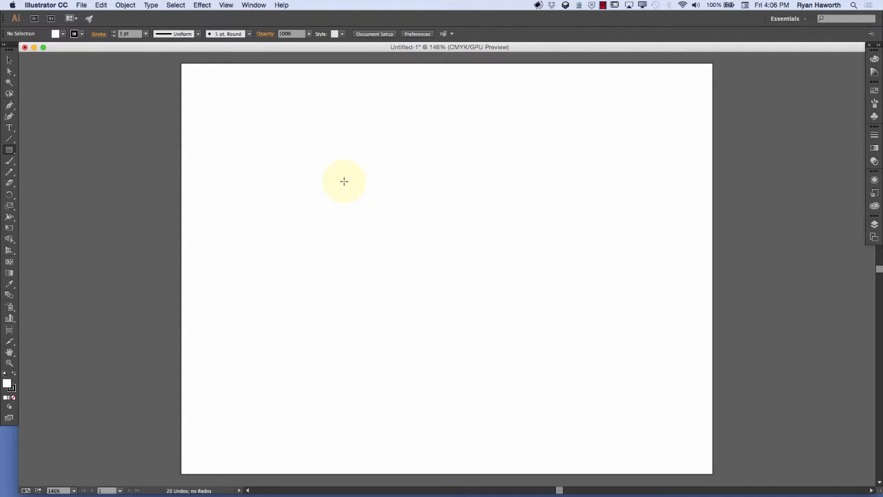
Create a rectangle by exact dimensions near the middle of the artboard, 3.25 in wide and 2.5 in high.
click(344, 181)
drag(329, 260, 318, 160)
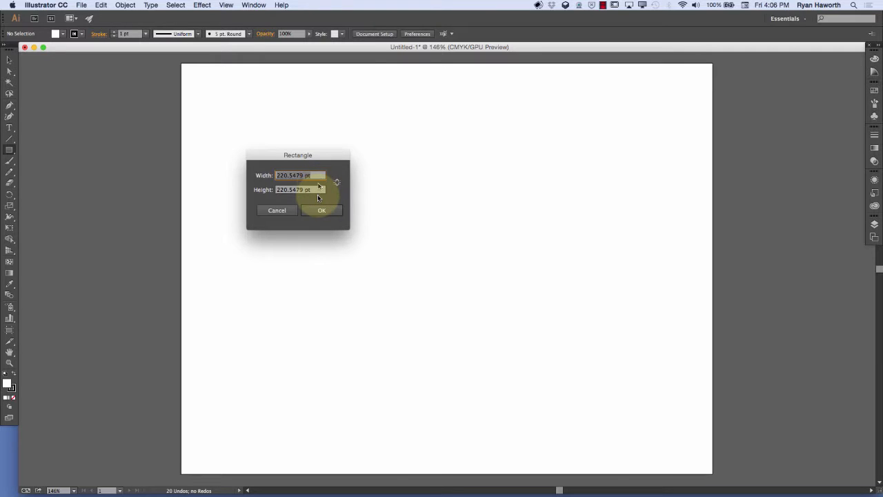
text(3.25)
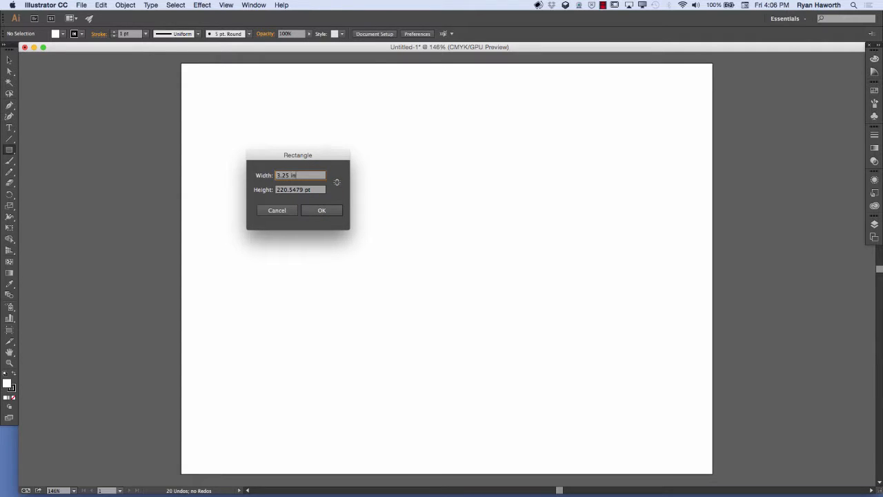
key(Tab)
text(2)
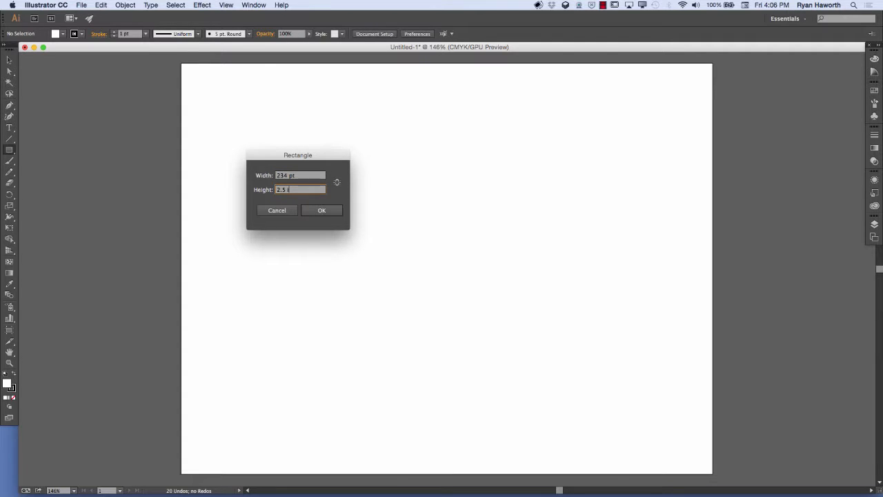
key(Return)
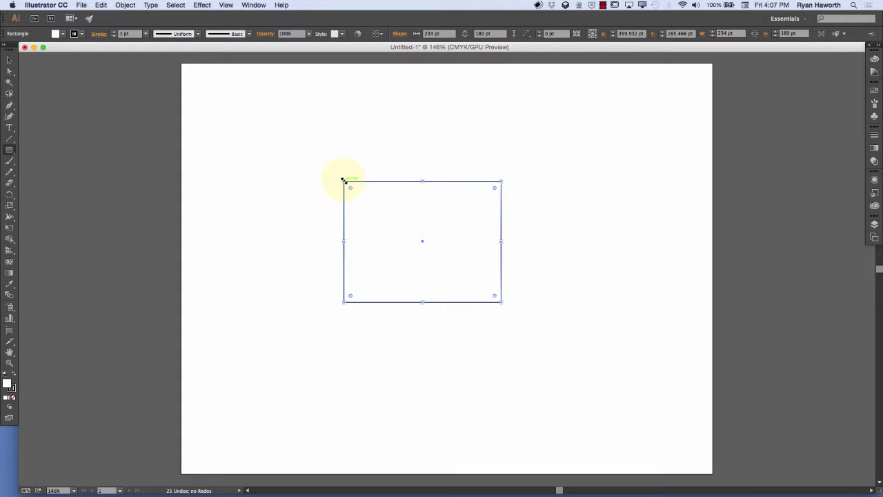
Create a second rectangle with the same 234 × 180 pt dimensions below the first, aligned with its left edge.
click(345, 334)
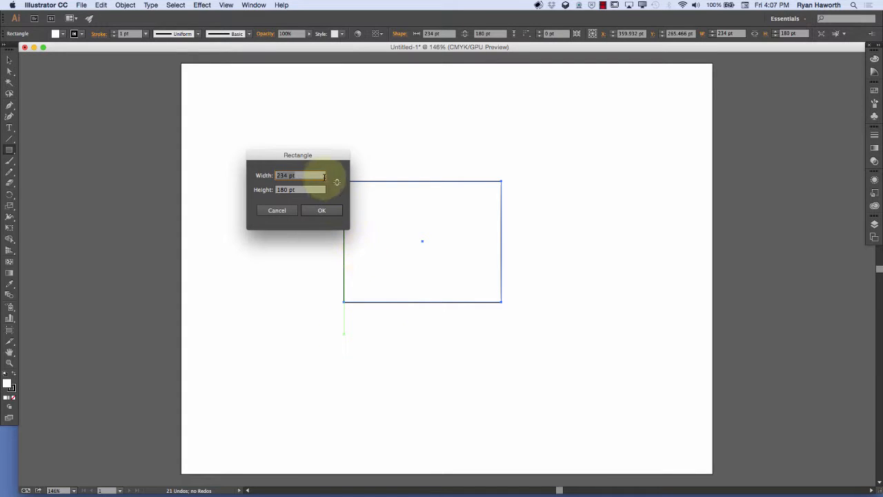
click(322, 209)
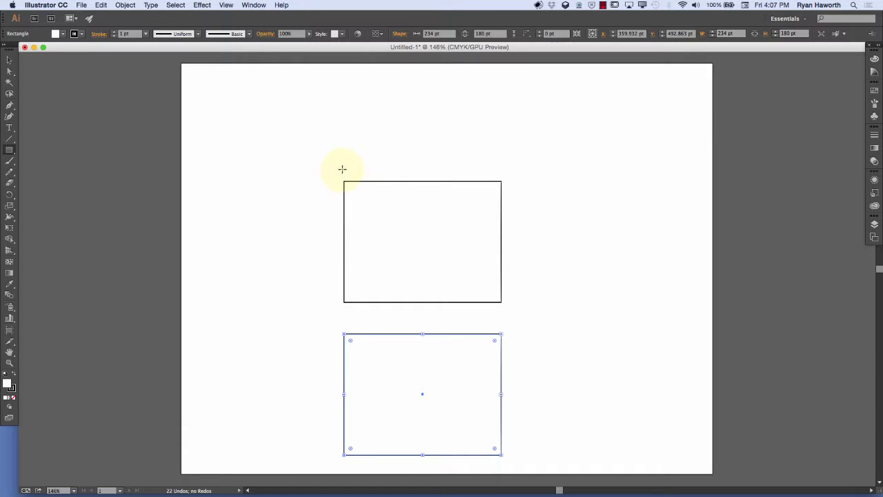
Create a third 234 × 180 pt rectangle near the top of the artboard, aligned with the left edges of the other two.
click(344, 82)
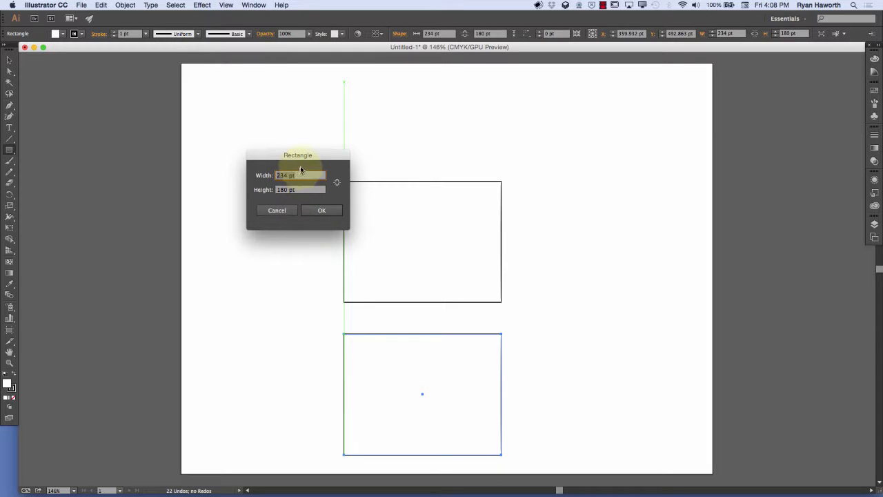
drag(301, 157, 271, 160)
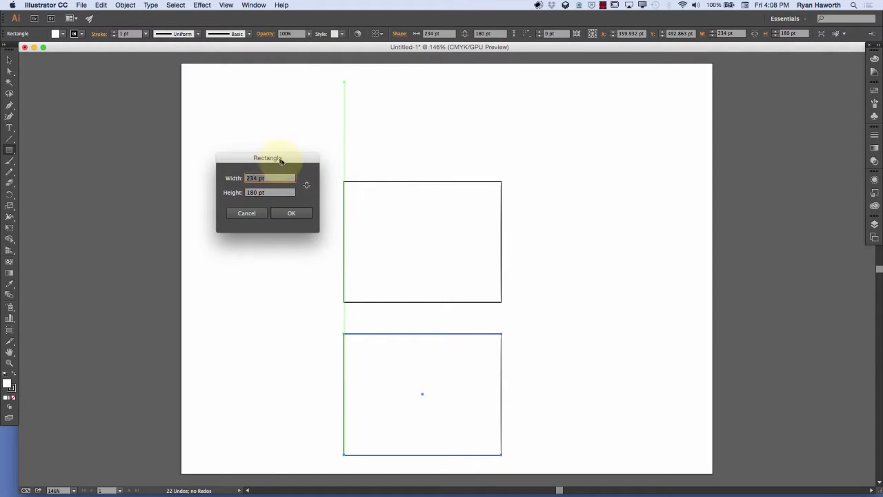
click(291, 213)
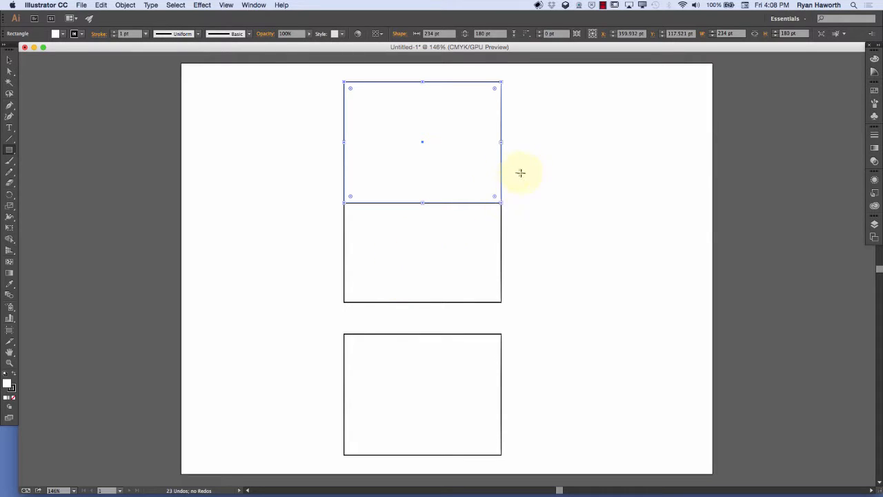
Create a rectangle by exact dimensions beside the others, 1 in wide and 9 in high.
click(567, 168)
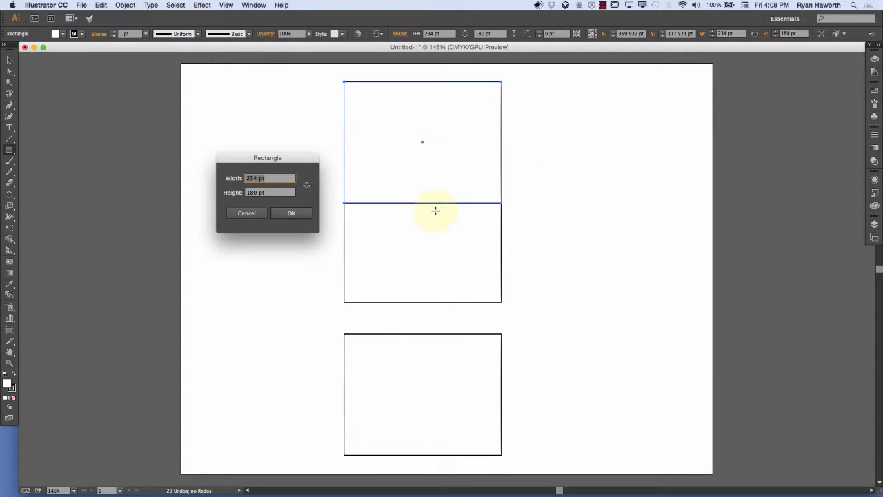
text(1)
key(Tab)
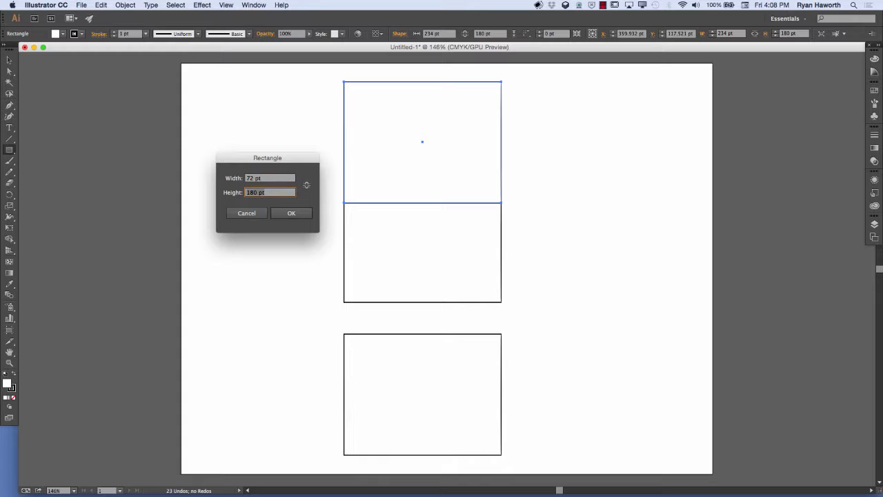
text(9 in)
key(Return)
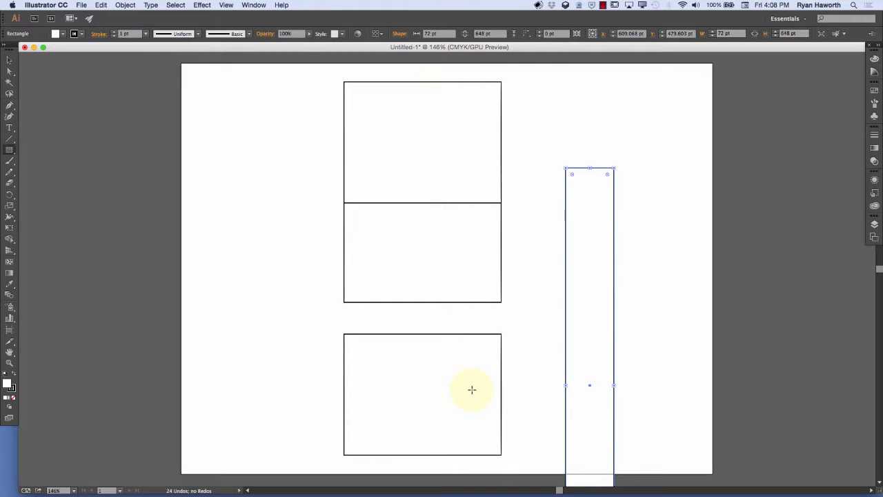
Clear the artboard by deleting all the exact-dimension rectangles.
key(super+a)
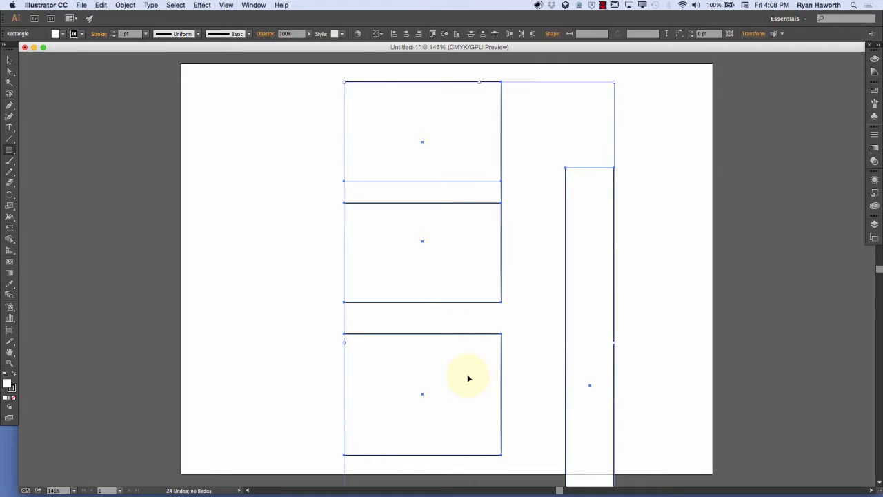
key(Delete)
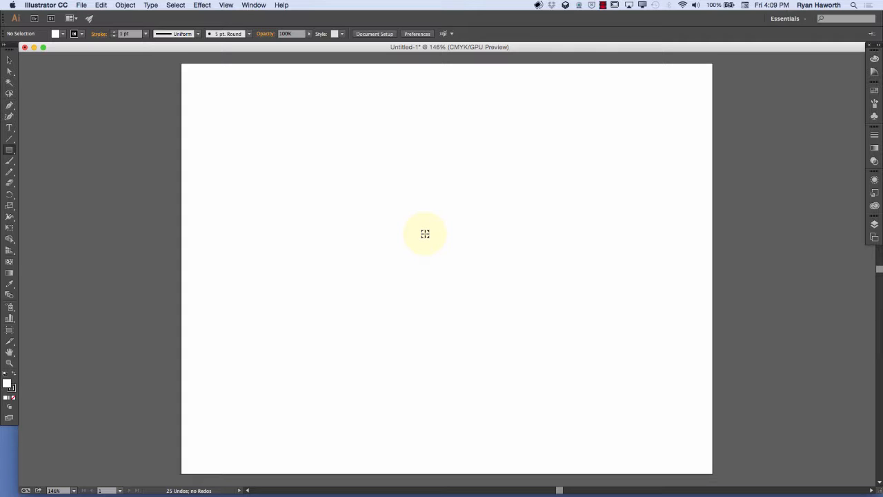
Create a 72 × 648 pt rectangle centred on a point near the middle of the artboard, and delete it.
click(425, 234)
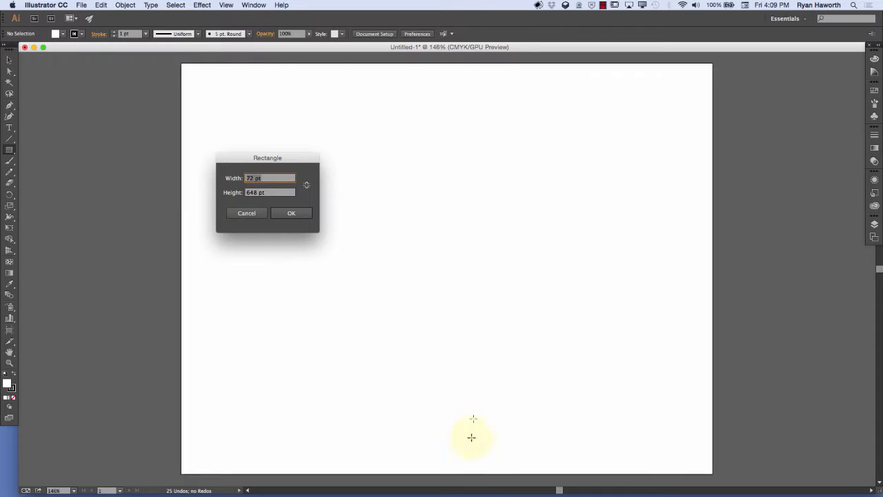
click(294, 213)
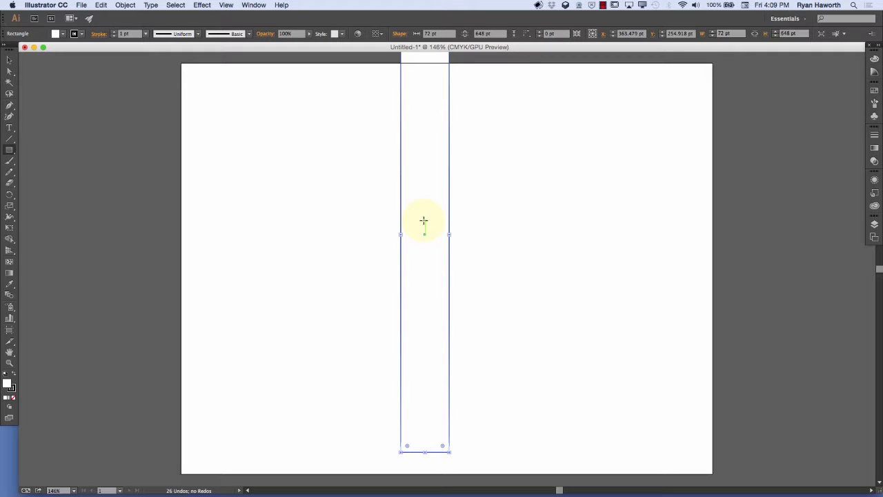
key(Delete)
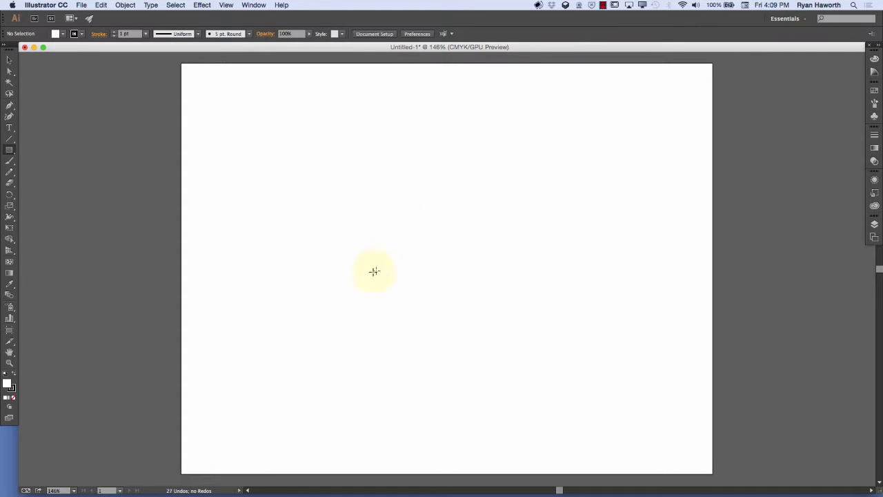
Create a rectangle 2 in wide and 6 in high, centred on a point in the artboard's left half.
click(308, 233)
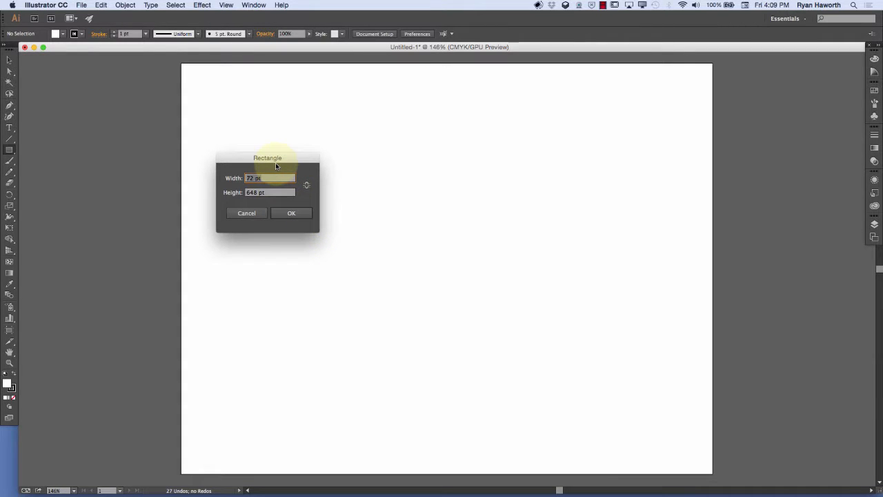
text(2 in)
key(Tab)
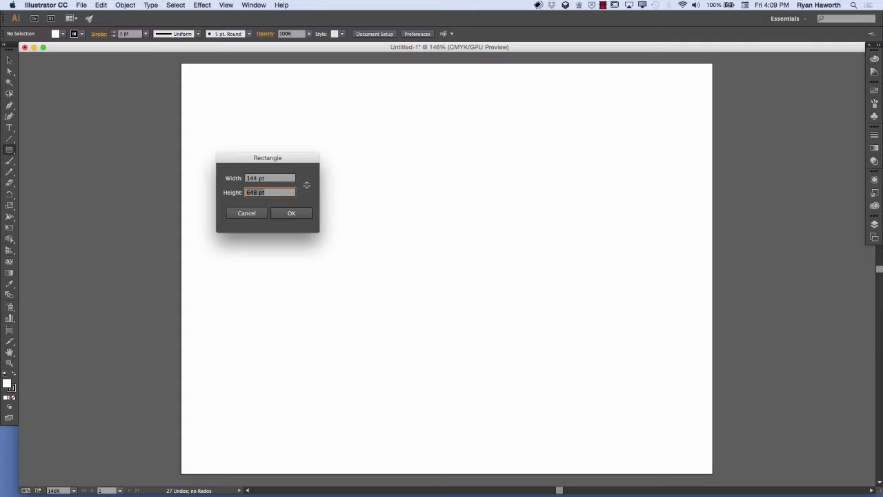
text(6 in)
key(Return)
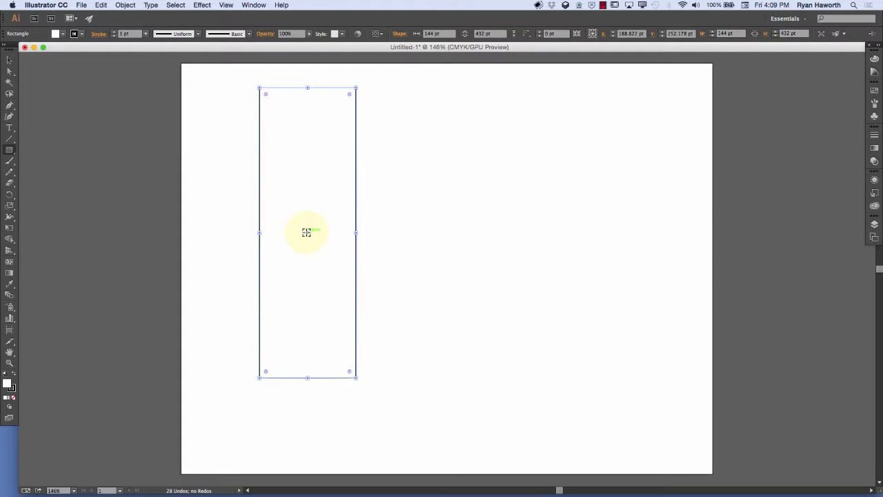
Create a second rectangle 6 in wide and 2 in high, centred on the tall rectangle's centre point.
click(308, 233)
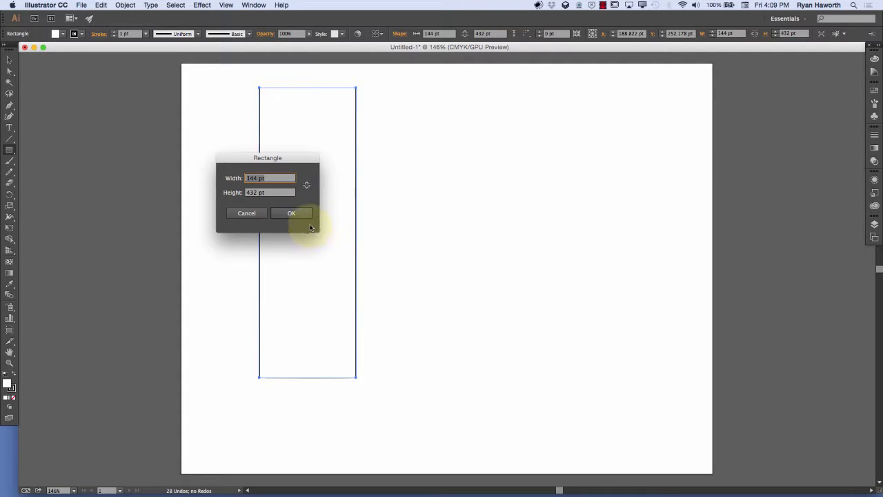
text(6 i)
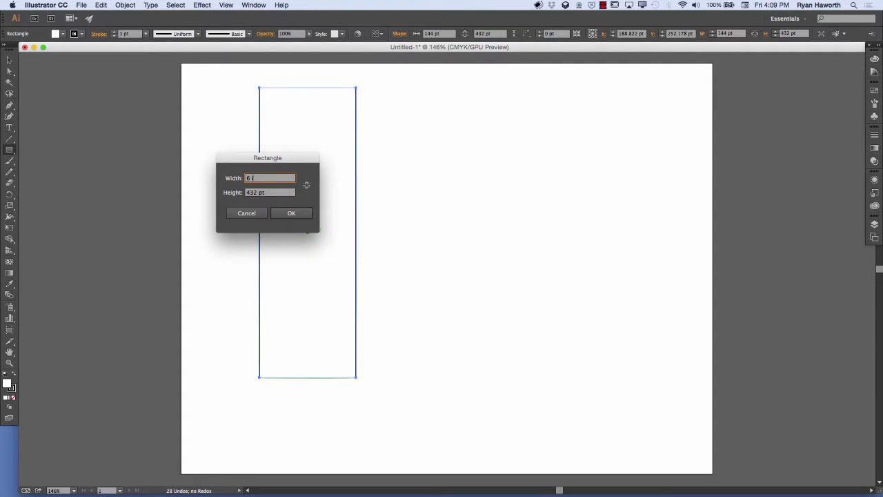
text(n)
key(Tab)
text(2)
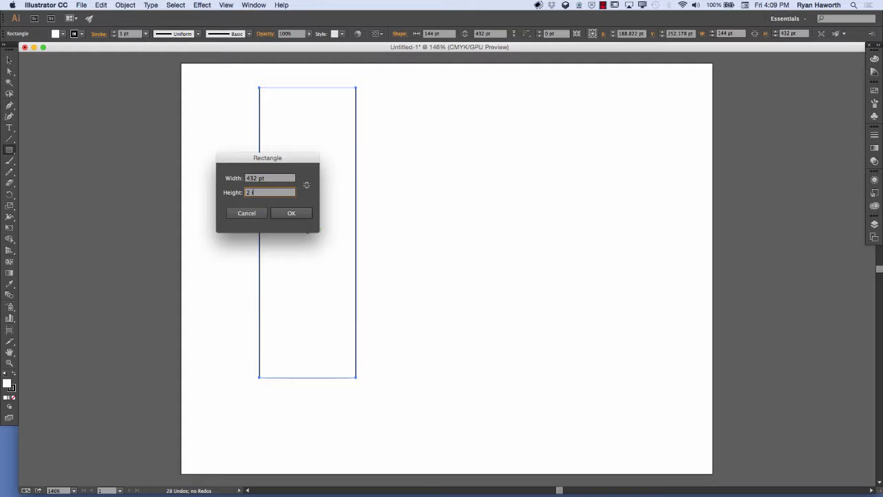
text( in)
key(Return)
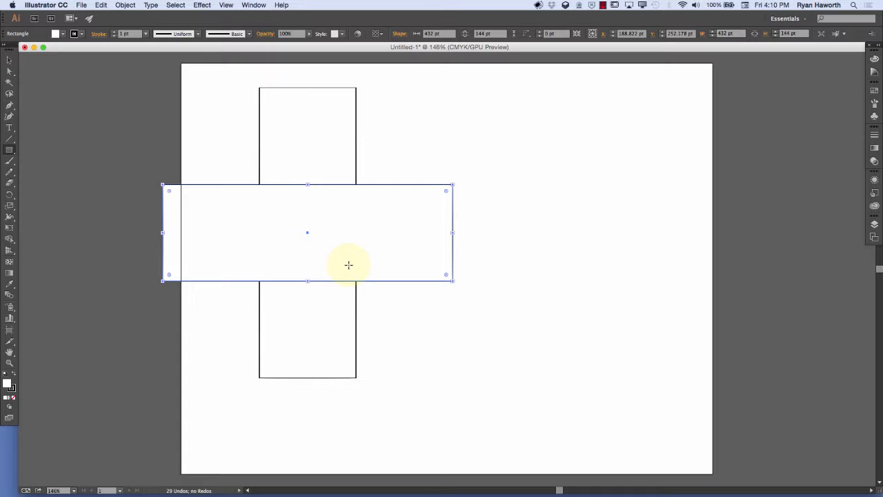
Create a 2 × 2 in square centred on a point above and beyond the wide rectangle's right end.
click(496, 157)
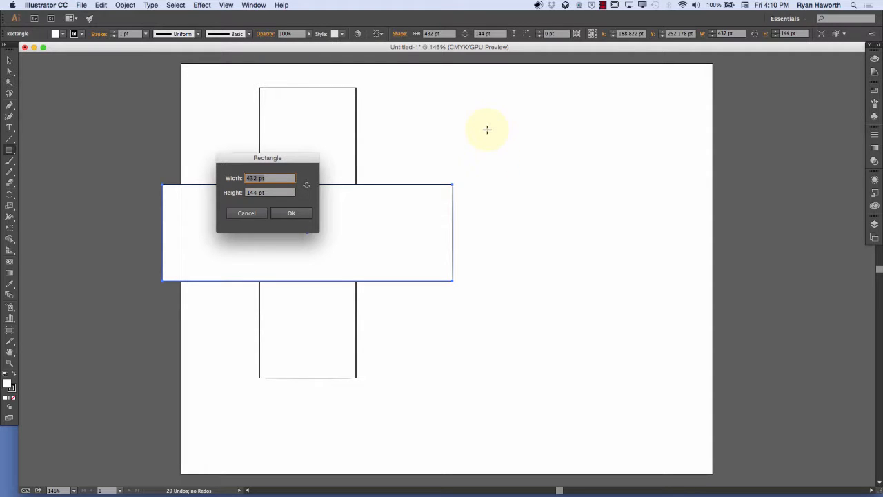
text(2)
key(Tab)
text(2)
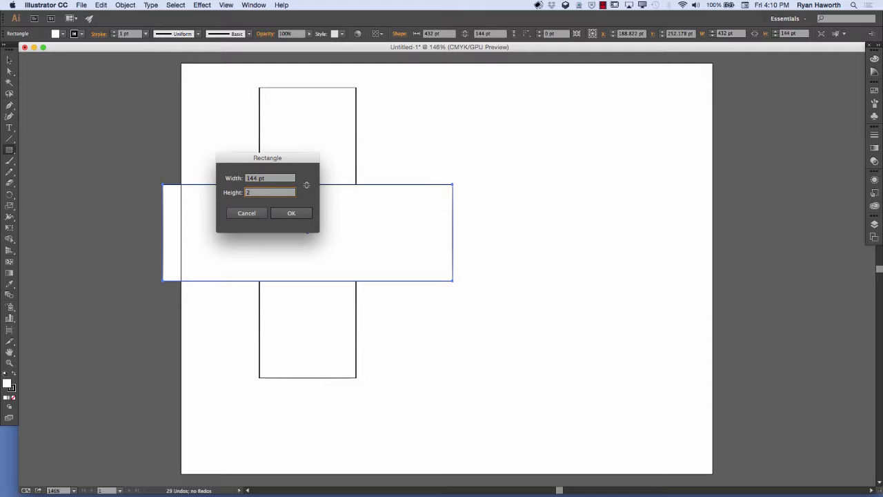
text(in)
key(Return)
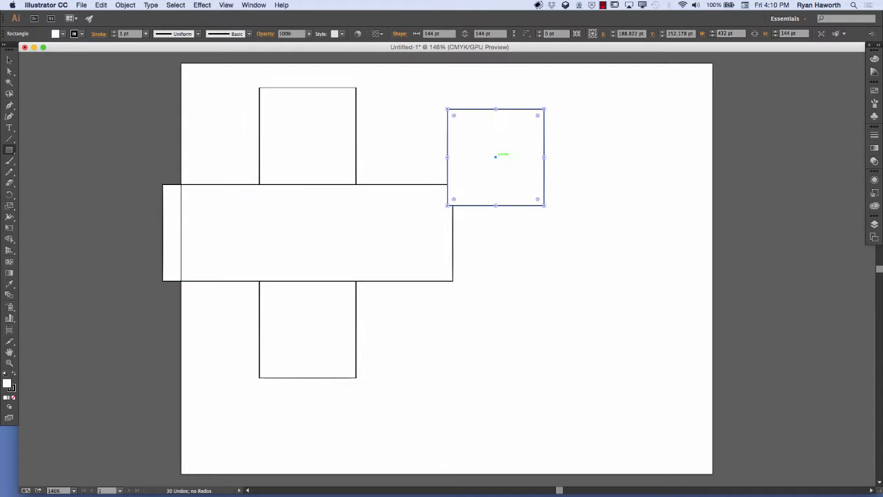
Create another 144 × 144 pt square below the first one and round all its corners fully into a circle.
click(500, 254)
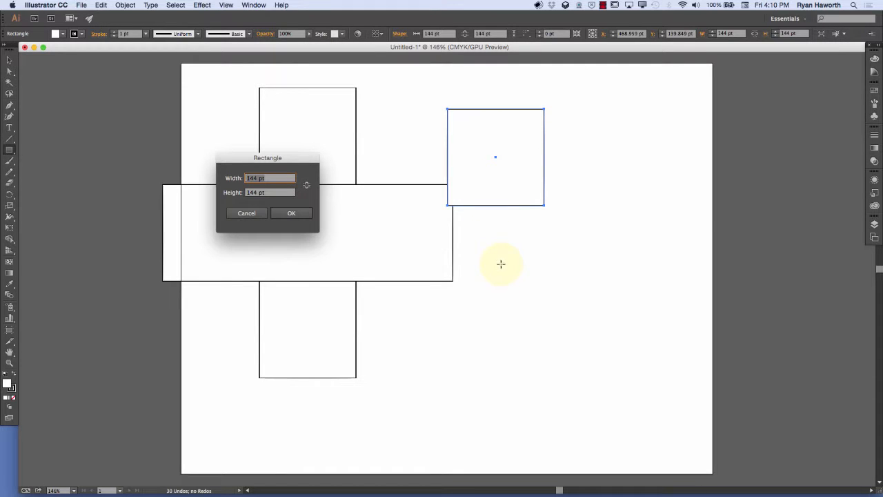
click(294, 213)
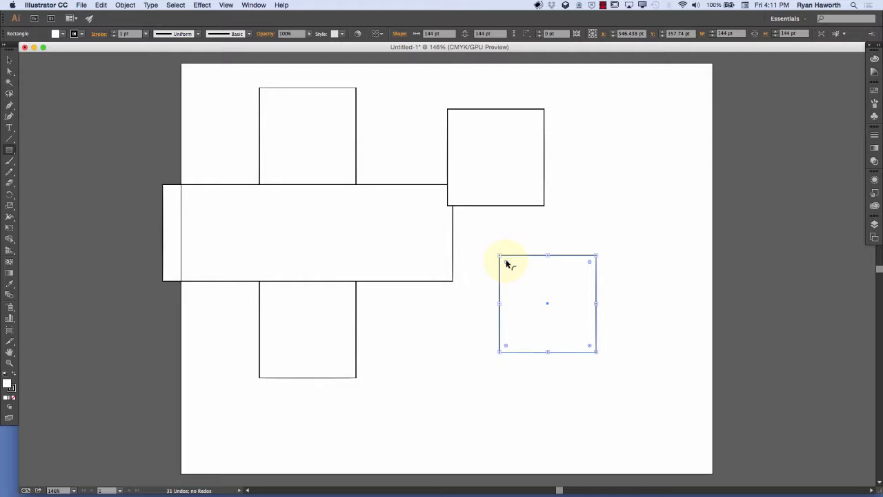
drag(507, 262, 561, 298)
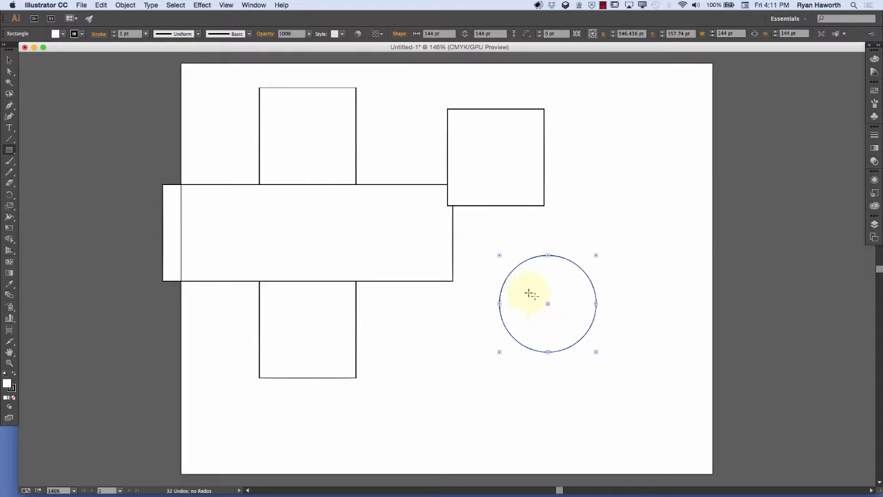
Round all corners of the wide rectangle fully into a pill shape, and return them to square corners.
key(v)
click(386, 207)
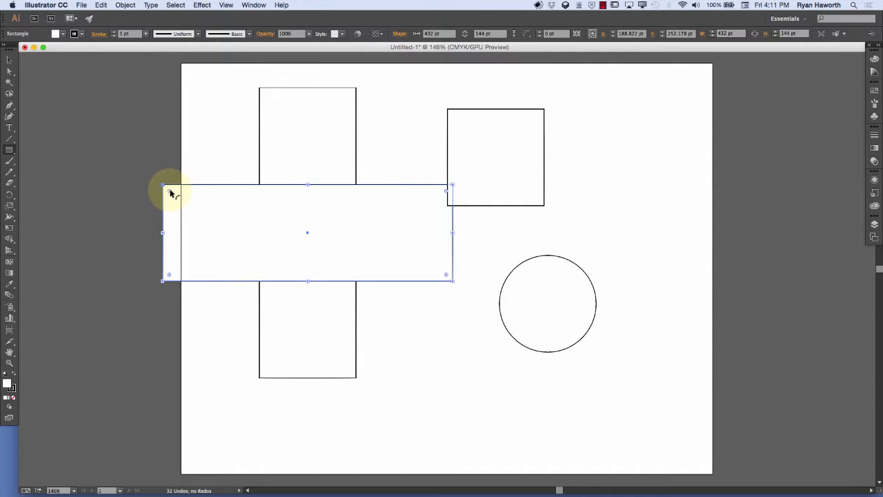
drag(170, 193, 229, 228)
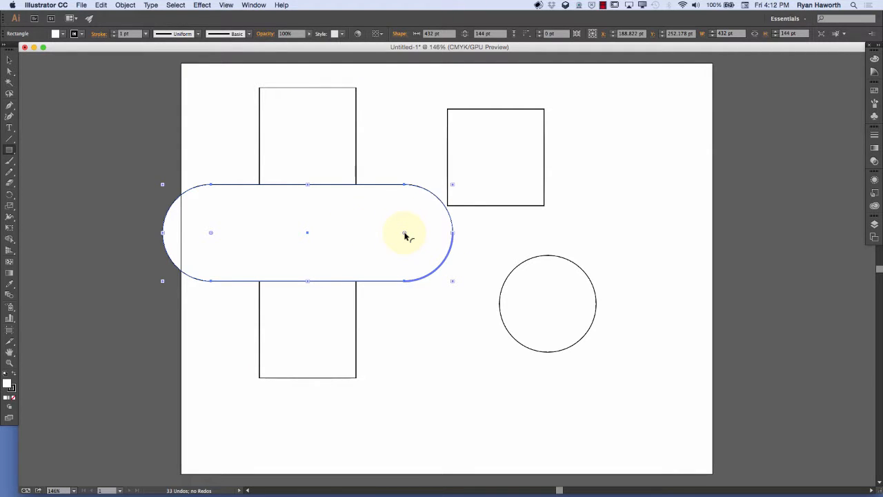
drag(405, 235, 463, 274)
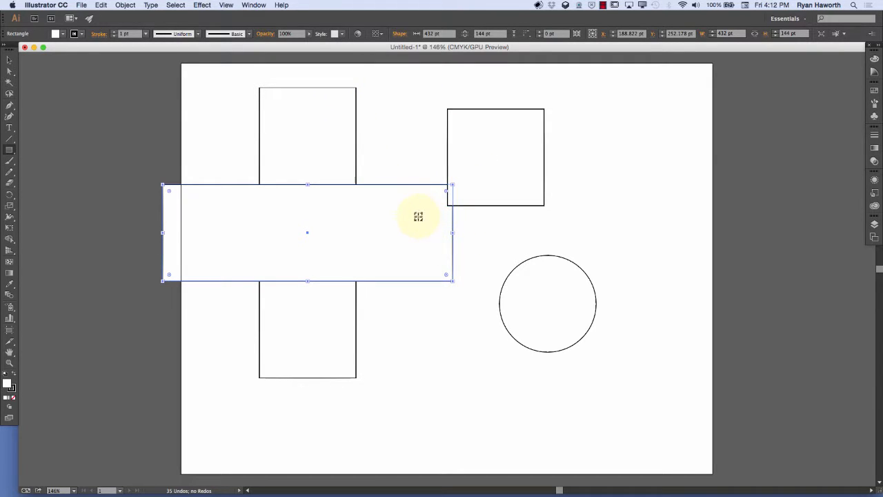
Move the wide rectangle down clear of the square, and round only the square's lower-left corner to 144 pt.
drag(420, 217, 403, 325)
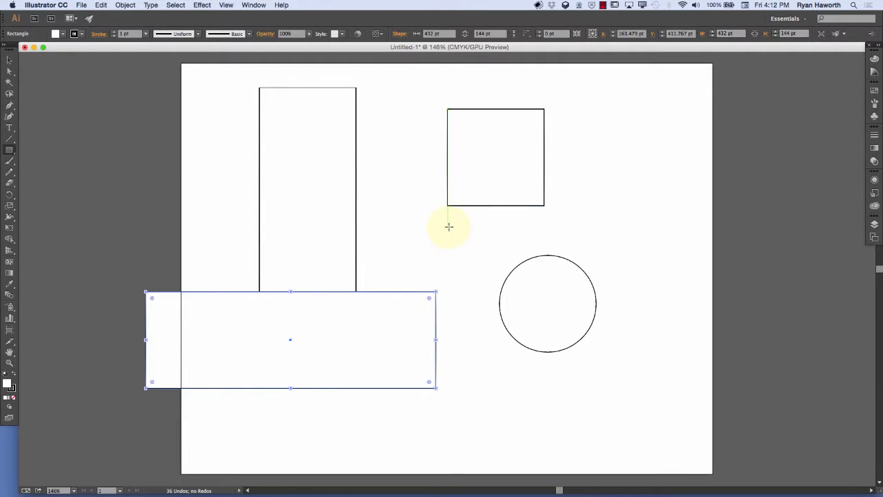
key(a)
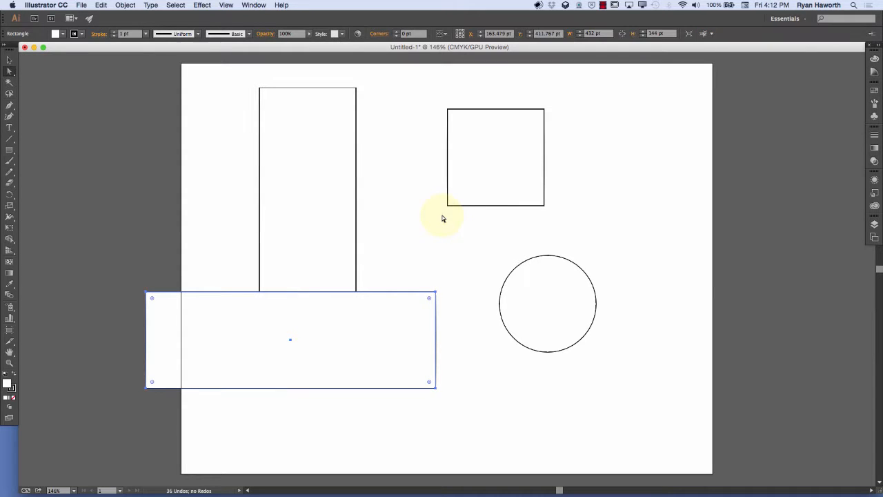
drag(433, 195, 471, 228)
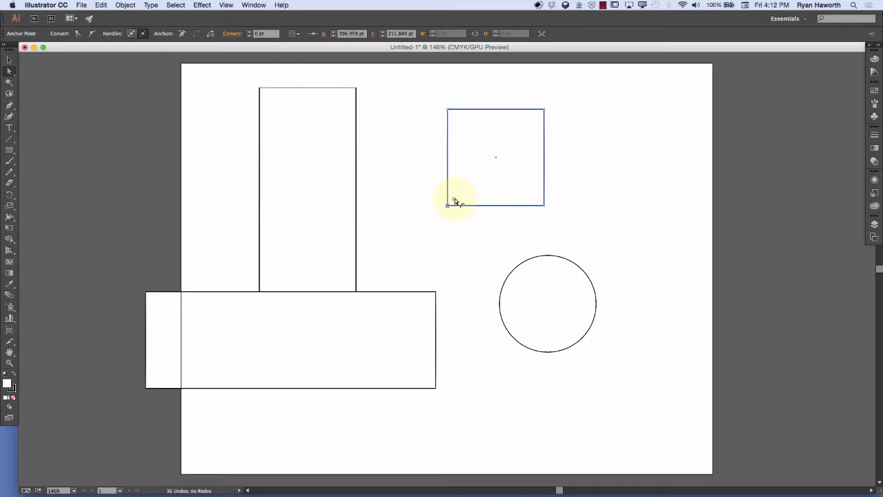
drag(455, 201, 550, 102)
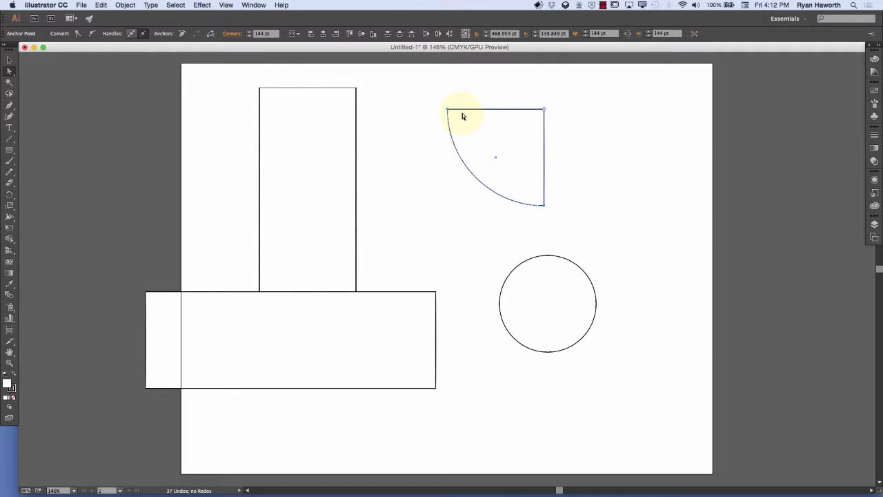
Try to round the upper-right corner of the quarter-circle shape.
click(501, 159)
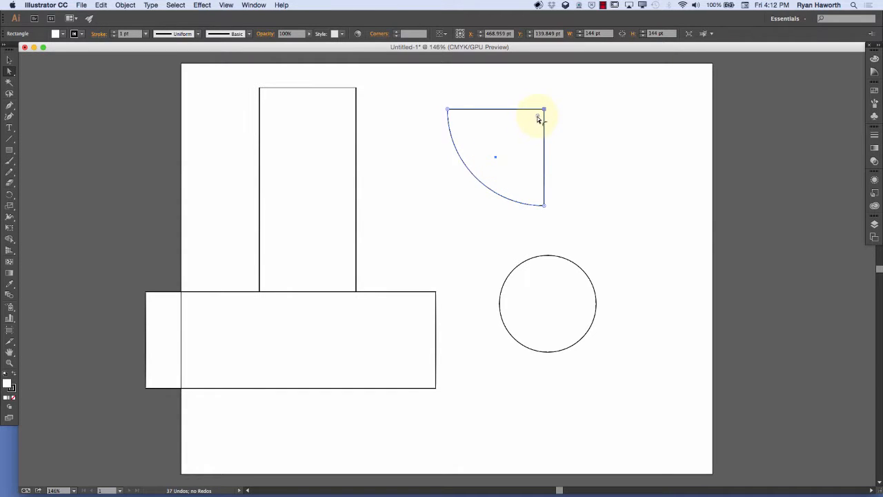
drag(539, 115, 488, 175)
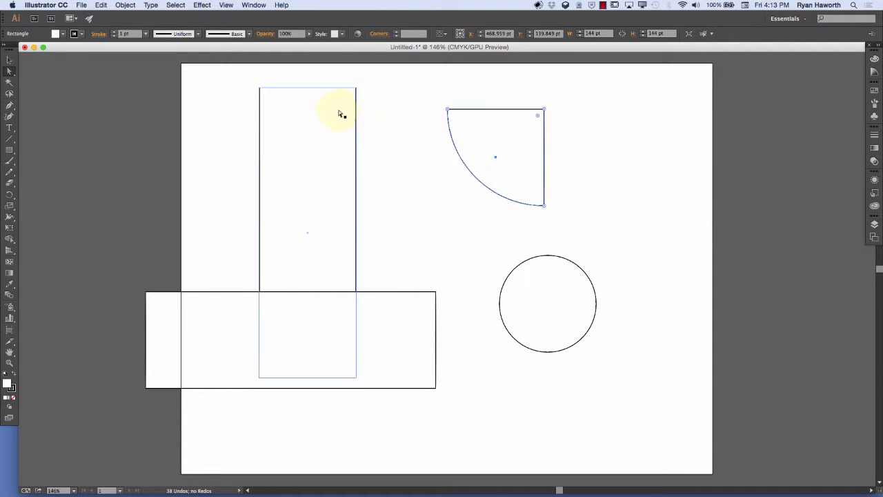
Round the tall rectangle's upper-right corner to about 48 pt and its upper-left corner to about 96 pt.
mouse_move(339, 114)
mouse_down()
mouse_move(351, 113)
mouse_move(350, 103)
mouse_move(323, 121)
mouse_up()
key(ctrl+z)
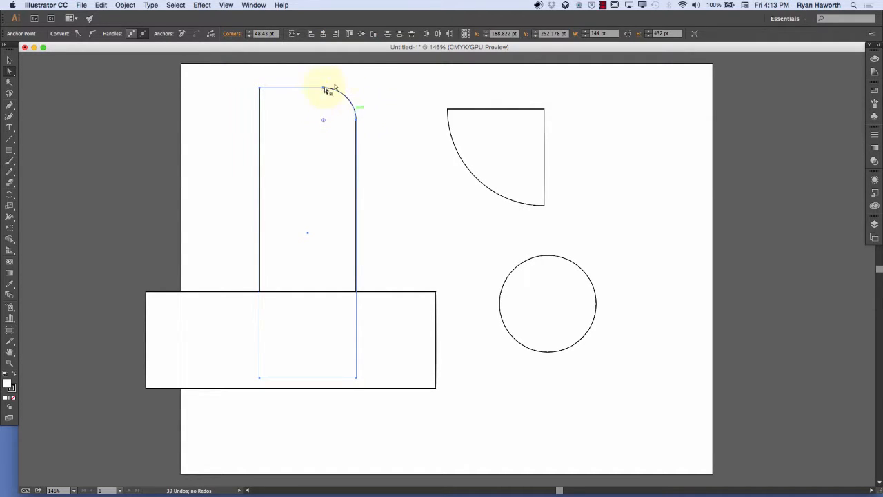
drag(253, 84, 356, 139)
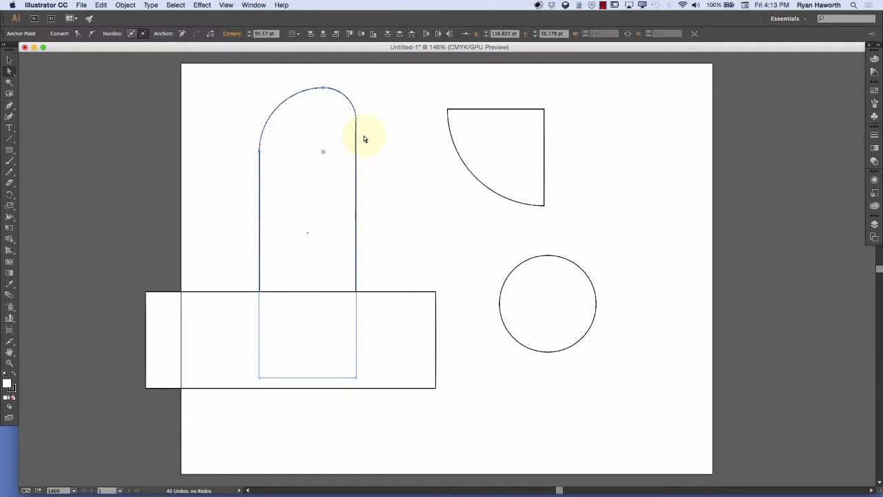
Round the tall rectangle's lower-right corner to about 101 pt and its lower-left corner to about 43 pt.
click(358, 380)
drag(350, 371, 306, 292)
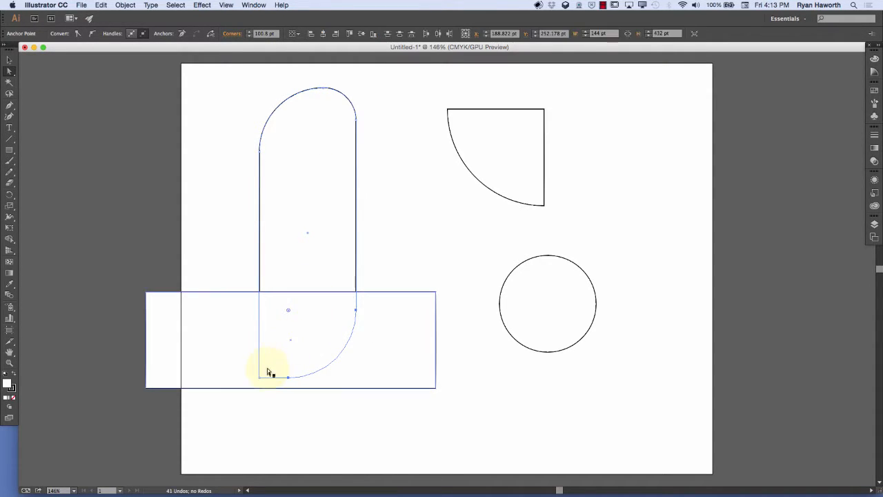
click(259, 378)
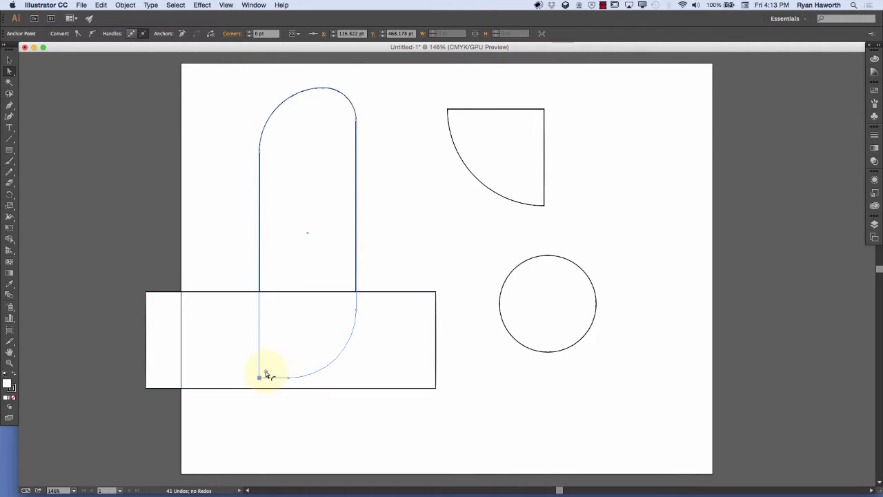
drag(267, 373, 311, 305)
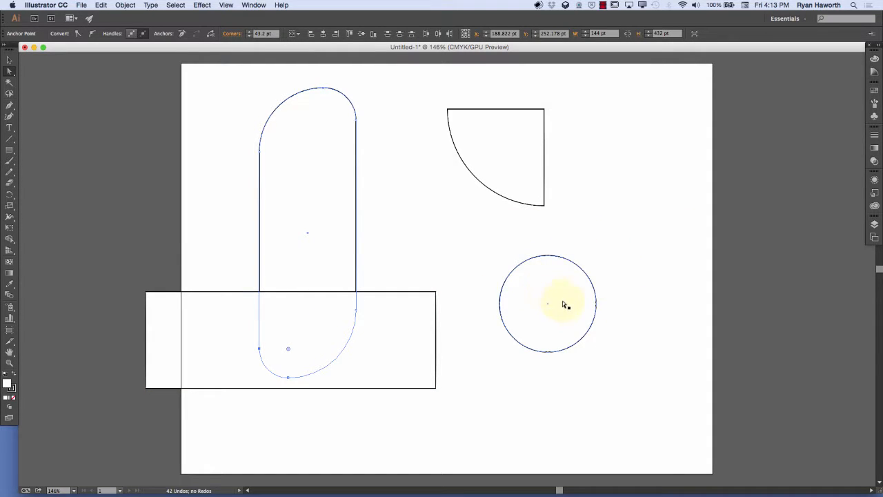
Delete all the shapes to clear the artboard.
click(602, 274)
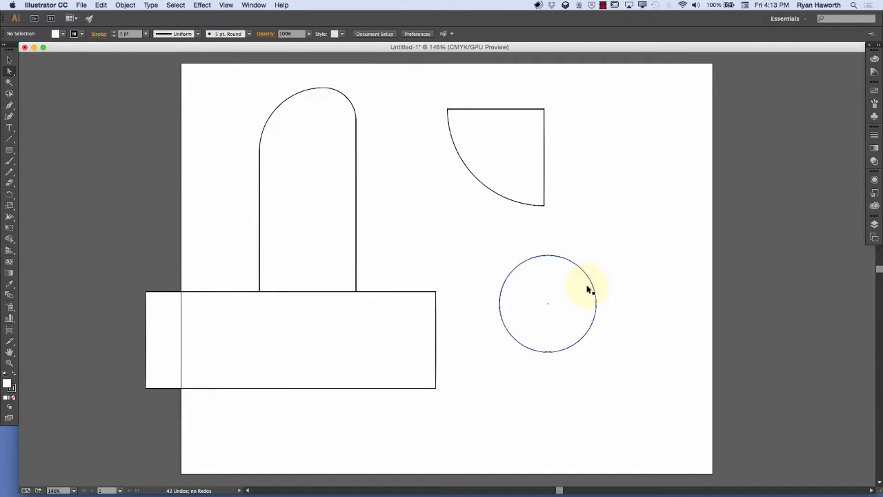
key(super+a)
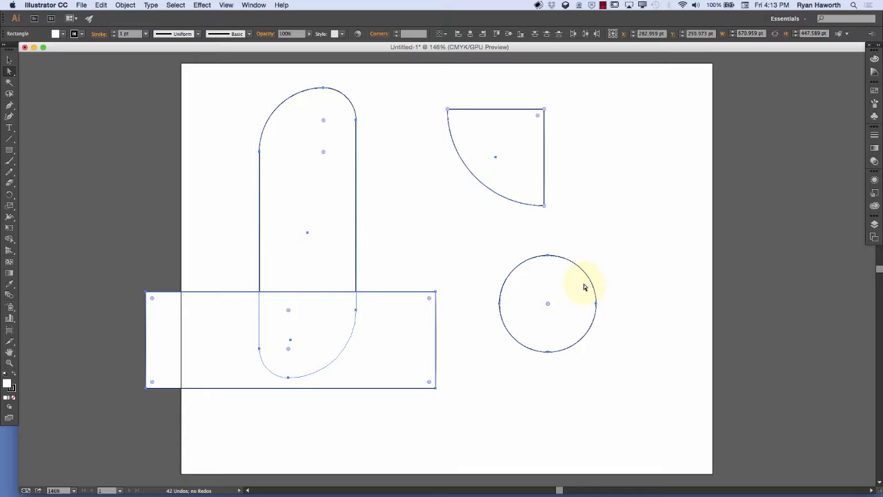
key(Delete)
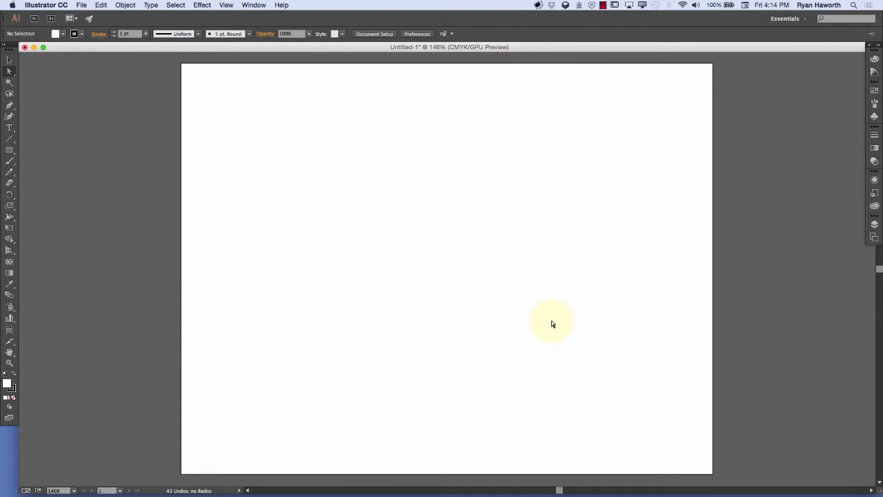
With the Rounded Rectangle tool, draw a wide shape about 346 by 134 pt and a square about 177 pt, both with 12 pt corners.
click(10, 149)
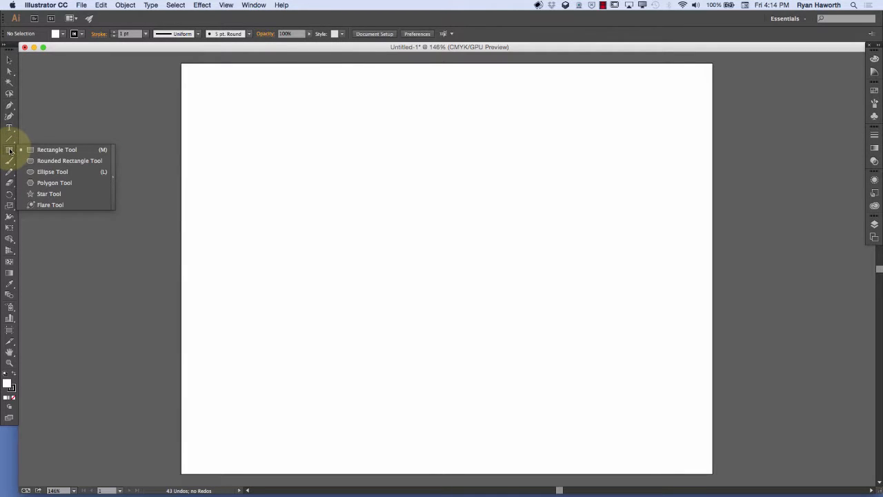
click(73, 163)
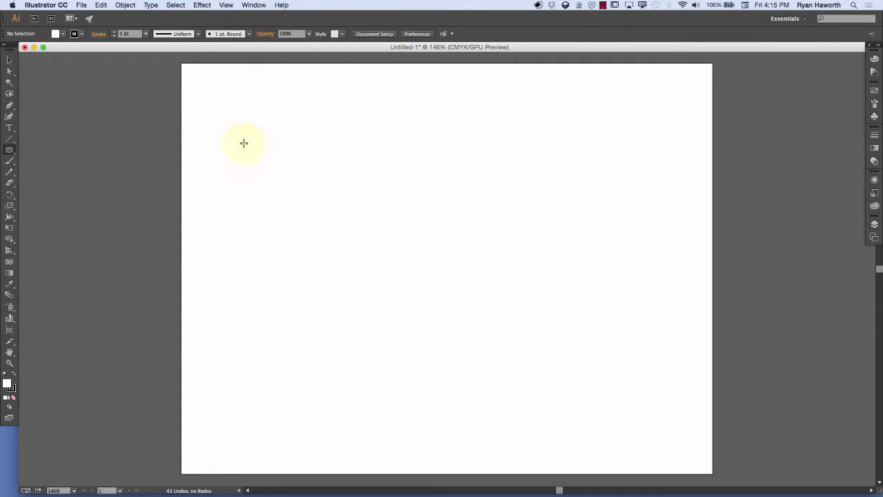
drag(218, 108, 451, 197)
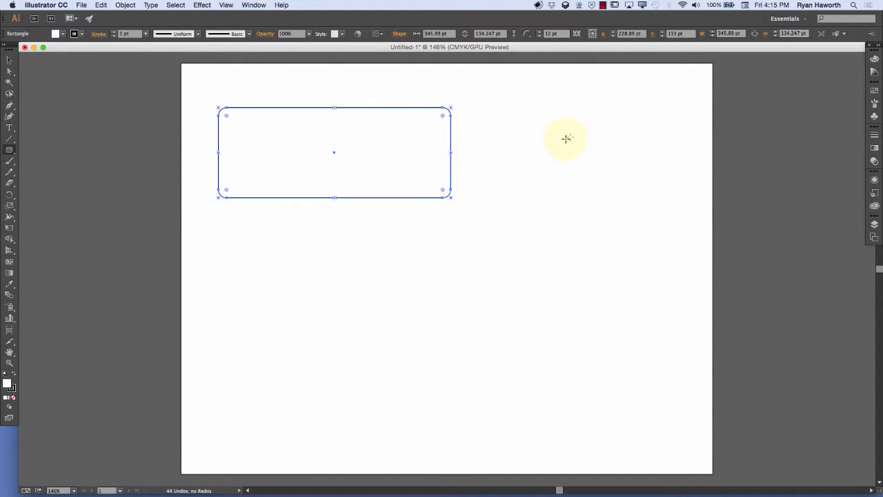
drag(477, 139, 596, 220)
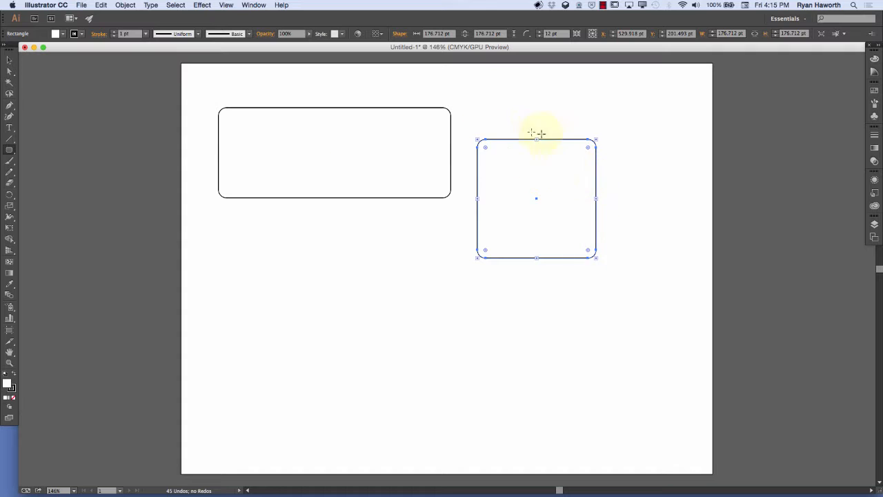
Create a second rounded square of 176.7123 pt with a 12 pt corner radius just below the first, leaving no stray tiny shape behind.
click(557, 261)
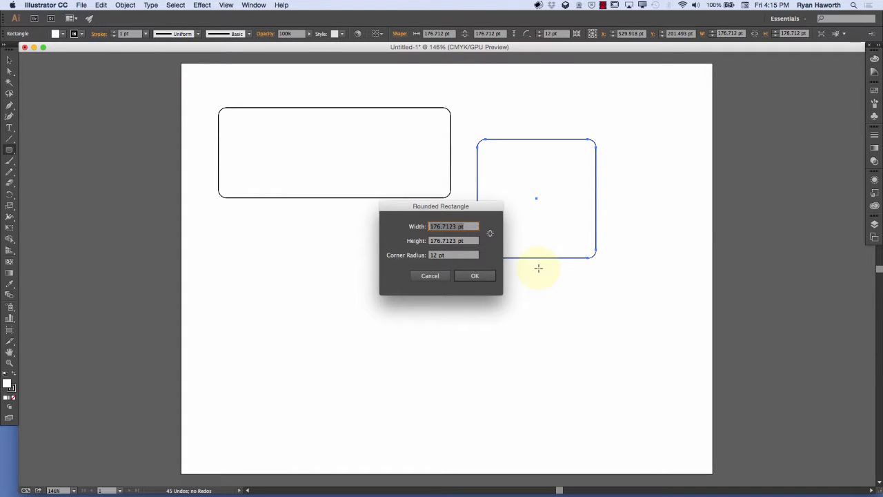
click(475, 278)
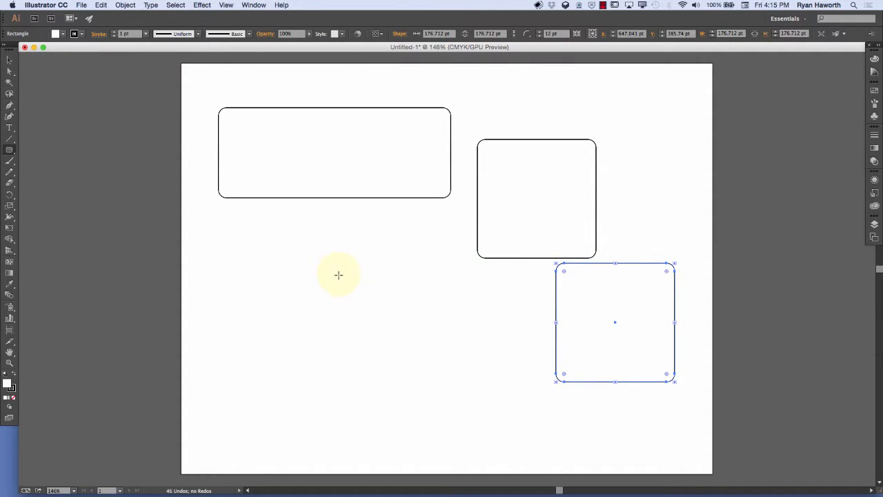
drag(337, 270, 338, 271)
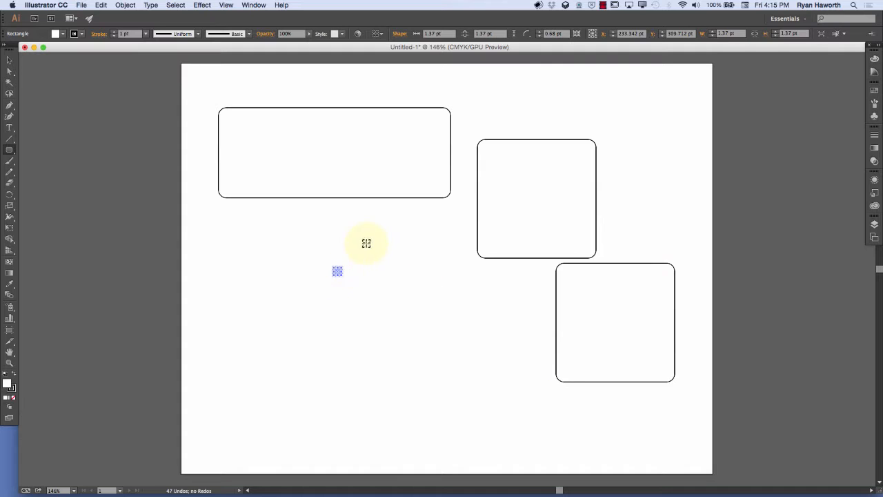
key(Delete)
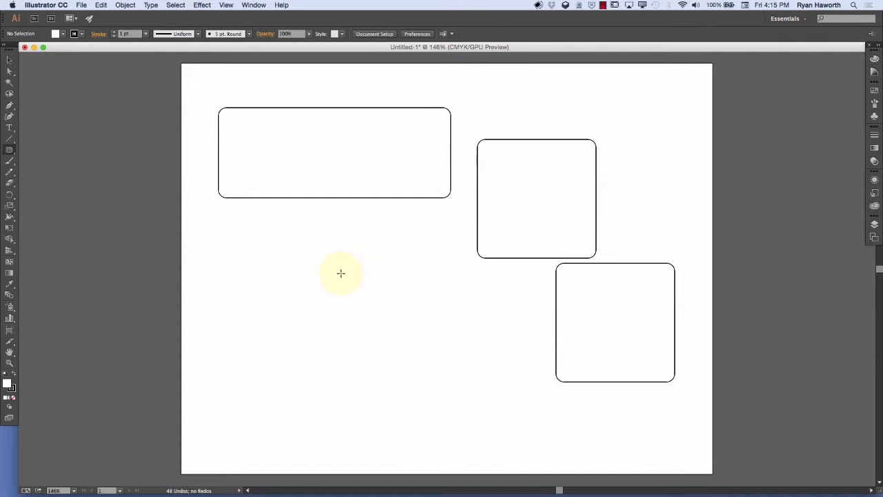
Create a rounded rectangle 3 in wide and 4.5 in high, centred below the wide rounded rectangle.
click(342, 273)
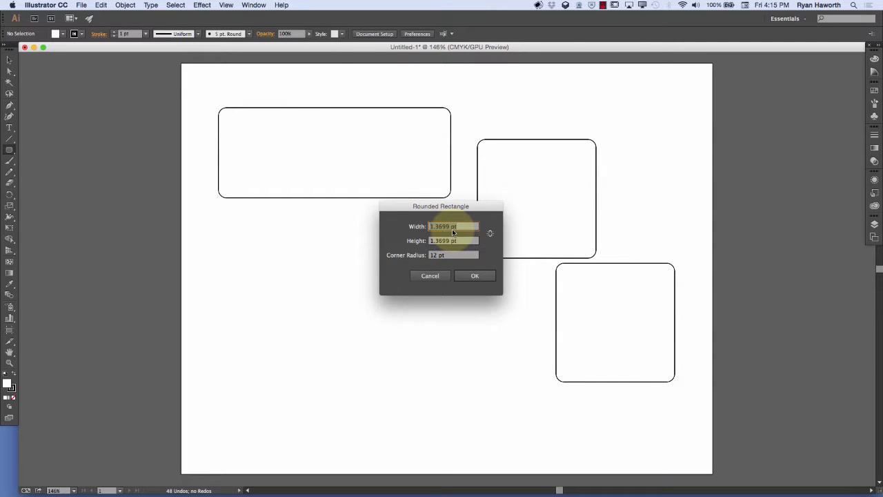
text(3 in)
key(Tab)
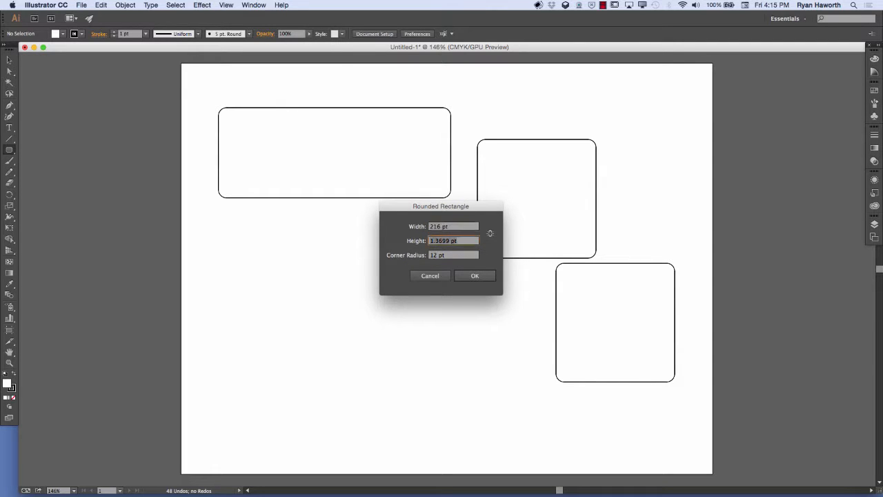
text(4.5 in)
key(Return)
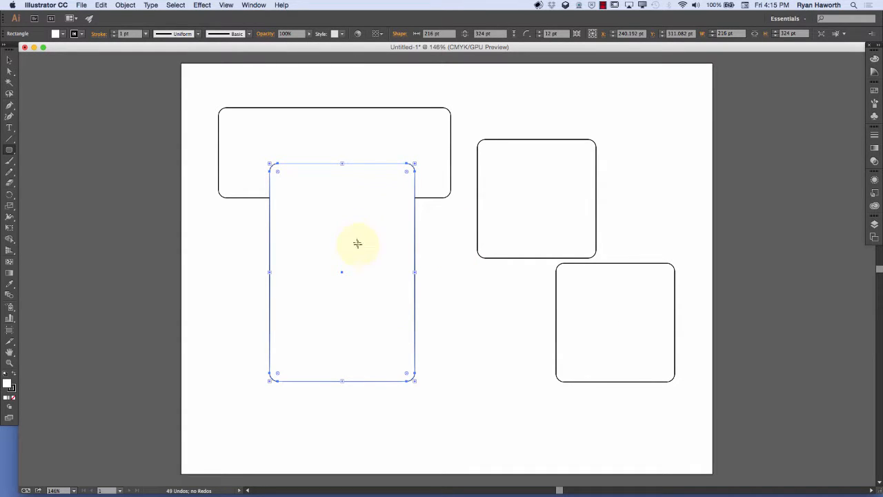
Create a 216 by 324 pt rounded rectangle with a 25 pt corner radius, and move it up and left fully onto the artboard.
click(455, 312)
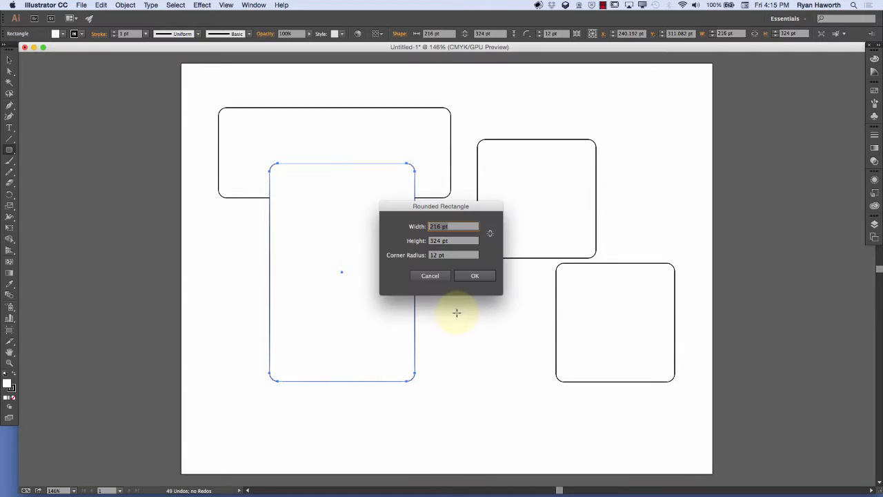
click(437, 255)
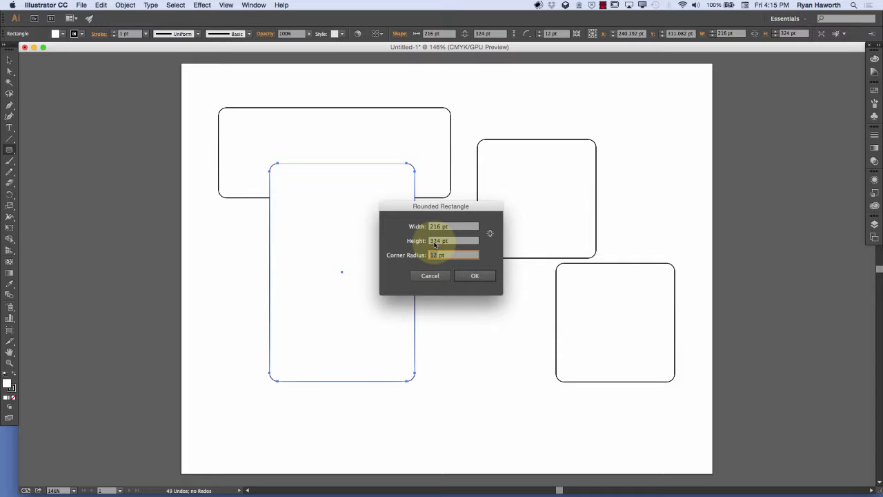
text(2)
key(Return)
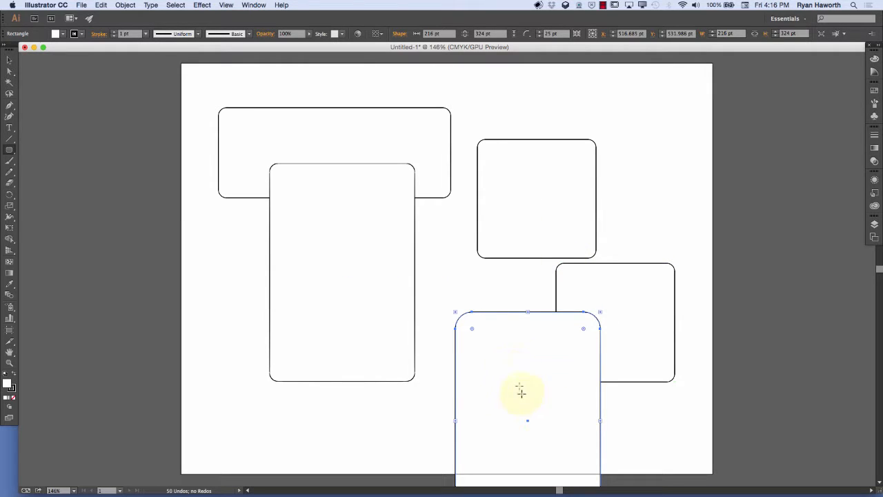
key(a)
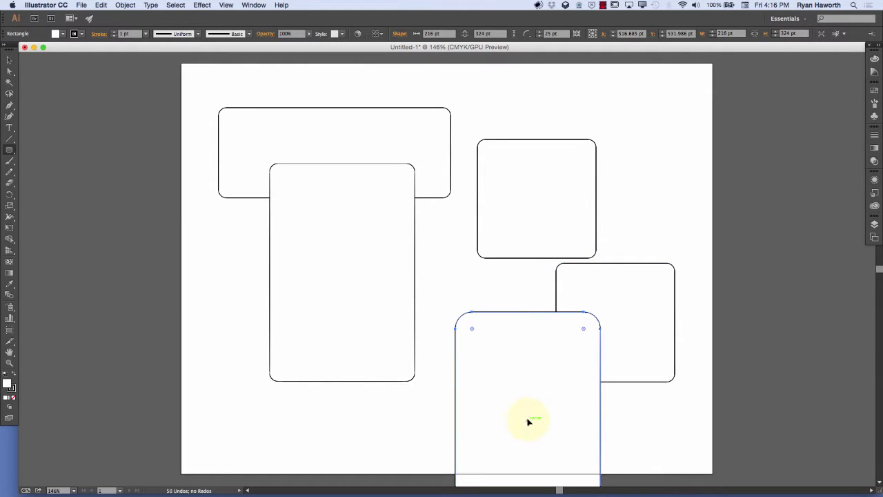
drag(528, 422, 405, 348)
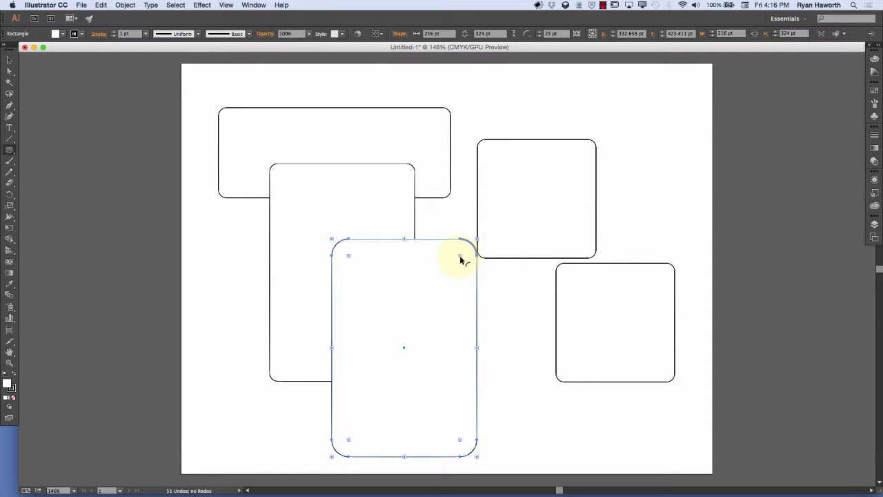
Move the frontmost rectangle slightly up and left, and rework its corners from square to a larger rounding on all four.
key(v)
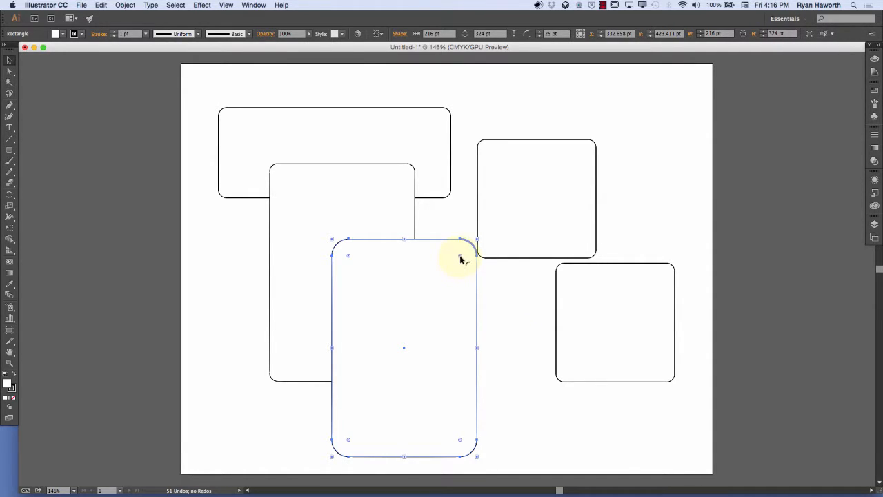
drag(460, 258, 496, 243)
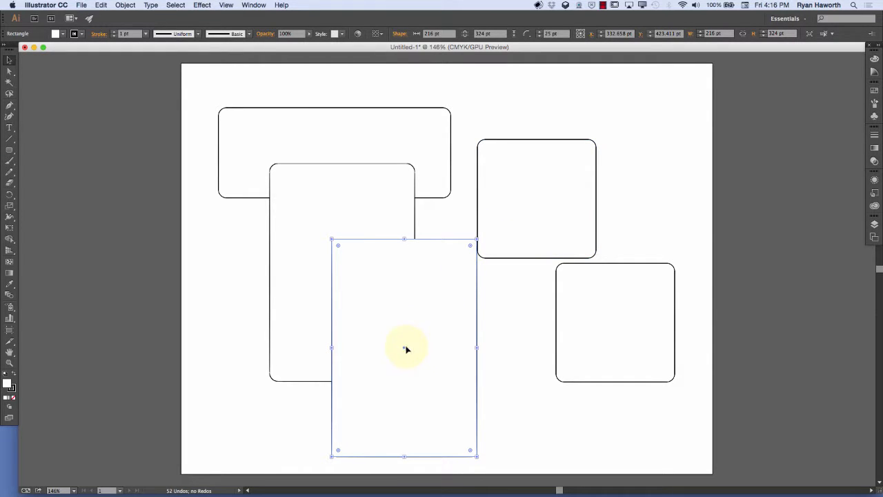
drag(405, 350, 375, 315)
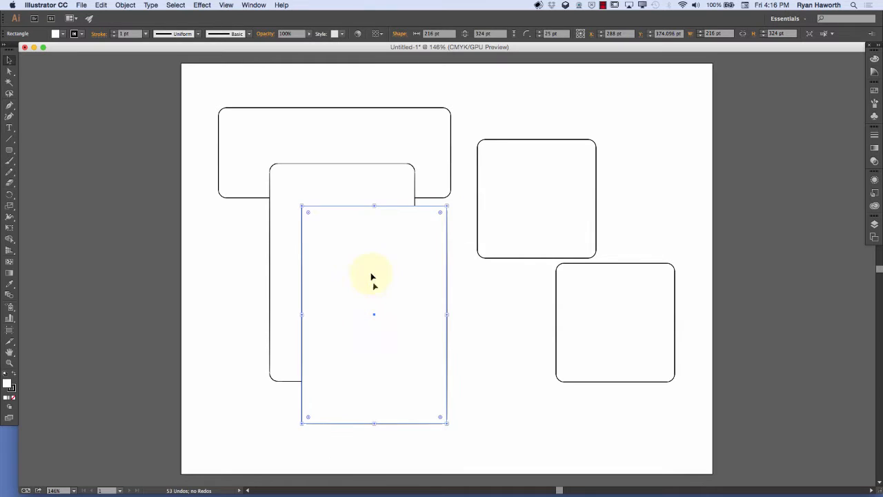
drag(309, 215, 340, 252)
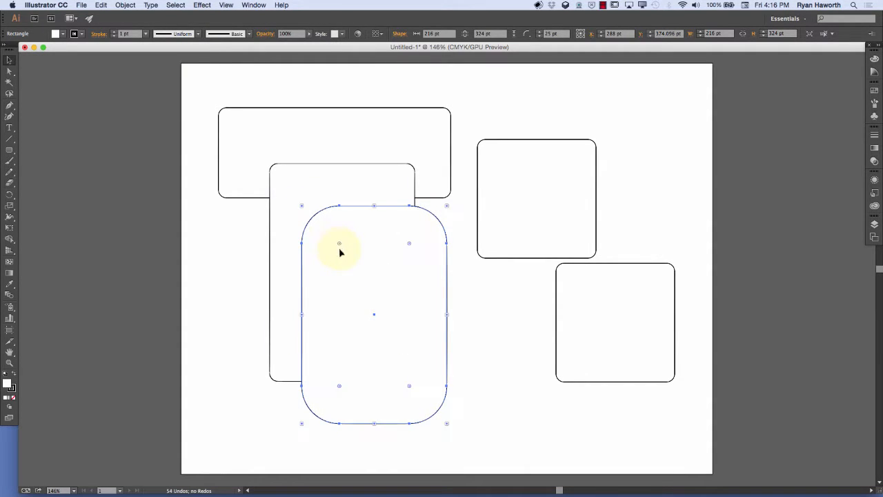
click(475, 305)
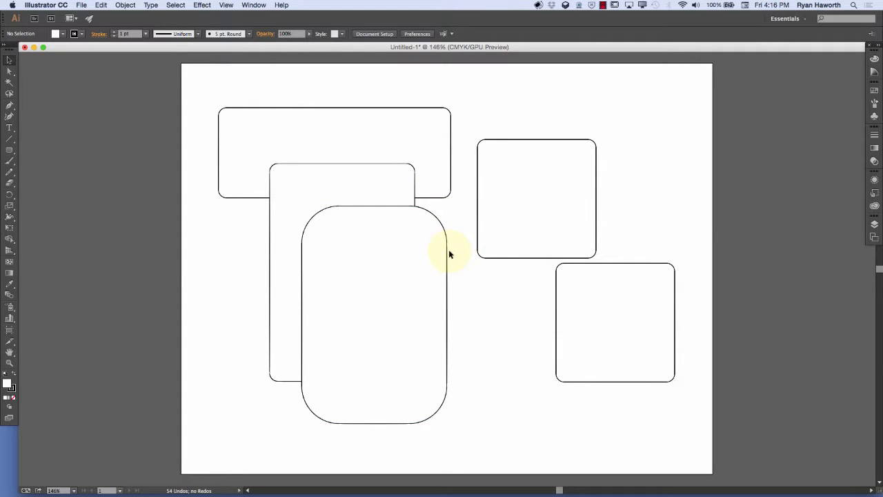
Draw a rounded rectangle about 171 by 173 pt inside the frontmost shape, varying the corner radius while drawing and ending at 32 pt.
click(10, 150)
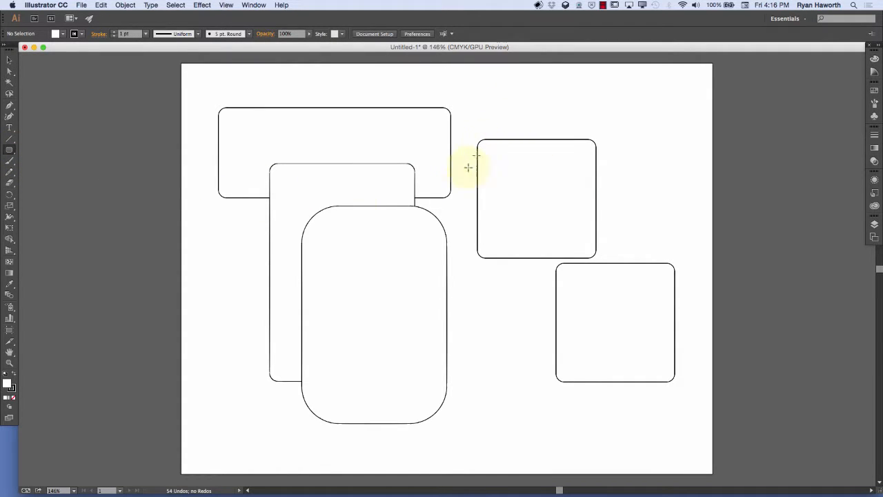
drag(319, 237, 434, 353)
key(Up)
key(Up)
key(Up)
key(Up)
key(Up)
key(Up)
key(Up)
key(Up)
key(Up)
key(Up)
key(Up)
key(Up)
key(Up)
key(Up)
key(Up)
key(Up)
key(Up)
key(Up)
key(Up)
key(Up)
key(Up)
key(Up)
key(Up)
key(Up)
key(Up)
key(Up)
key(Up)
key(Up)
key(Up)
key(Down)
key(Down)
key(Down)
key(Down)
key(Down)
key(Down)
key(Down)
key(Down)
key(Down)
key(Down)
key(Down)
key(Down)
key(Down)
key(Down)
key(Down)
key(Down)
key(Down)
key(Down)
key(Down)
key(Down)
key(Up)
key(Up)
key(Up)
key(Up)
key(Up)
key(Up)
key(Up)
key(Up)
key(Up)
key(Up)
key(Up)
key(Up)
key(Up)
key(Up)
key(Up)
key(Up)
key(Up)
key(Up)
key(Up)
key(Up)
key(Up)
key(Up)
key(Up)
key(Up)
key(Up)
key(Up)
key(Up)
key(Up)
key(Up)
key(Up)
key(Up)
key(Up)
key(Down)
key(Down)
key(Down)
key(Down)
key(Down)
key(Down)
key(Down)
key(Down)
key(Down)
key(Down)
key(Down)
key(Down)
key(Down)
key(Down)
key(Down)
key(Down)
key(Down)
key(Down)
key(Down)
key(Down)
key(Down)
key(Down)
key(Down)
key(Down)
key(Down)
key(Down)
key(Down)
key(Down)
key(Down)
key(Down)
key(Down)
key(Down)
key(Down)
key(Down)
key(Down)
key(Down)
key(Down)
key(Down)
key(Down)
key(Down)
key(Down)
key(Down)
key(Down)
key(Down)
key(Down)
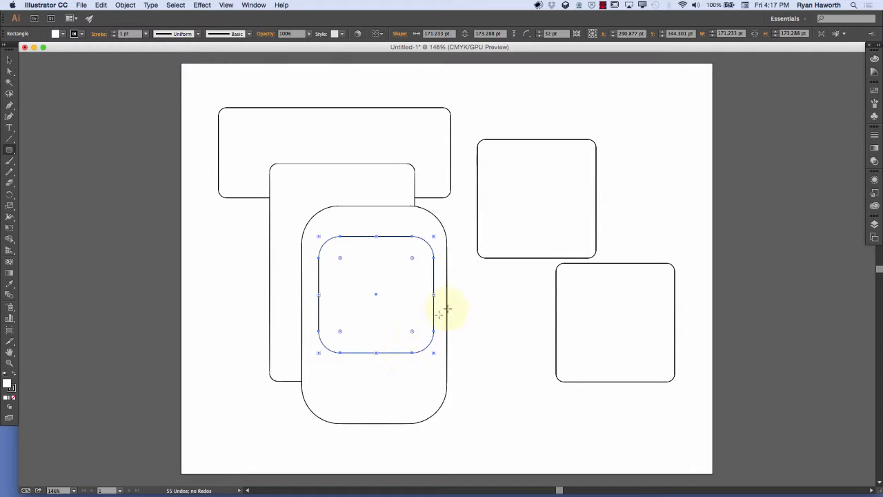
Draw a rounded rectangle outward from its centre, about 408 by 238 pt, overlapping the lower shapes.
drag(485, 321, 349, 243)
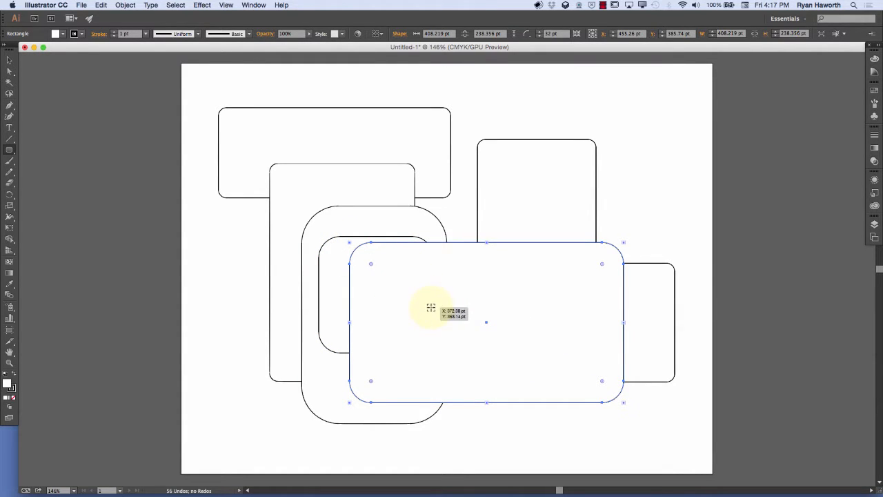
Draw a rounded square about 341 by 341 pt outward from its centre, and enlarge the rounding of all its corners.
mouse_move(431, 308)
mouse_down()
mouse_move(354, 250)
mouse_move(316, 193)
mouse_up()
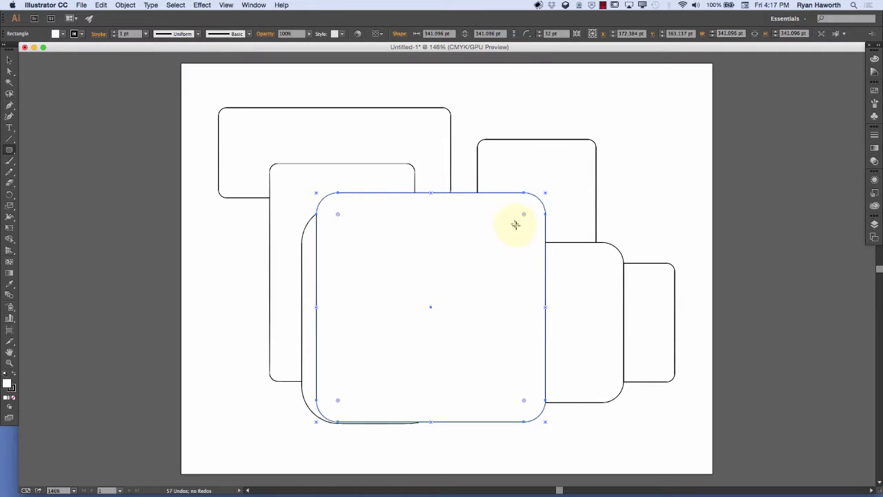
drag(525, 218, 504, 246)
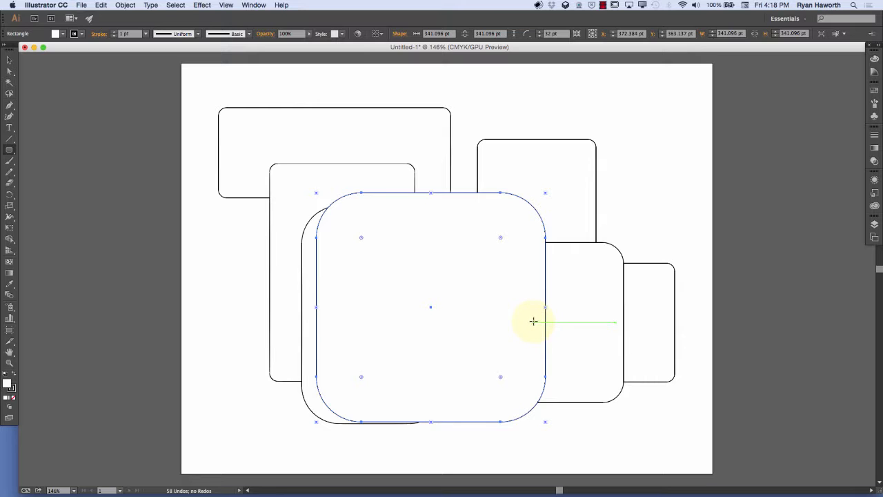
Delete all rounded rectangles and draw four overlapping ellipses, including a wide one about 537 by 112 pt and a tall one about 145 by 480 pt.
key(super+a)
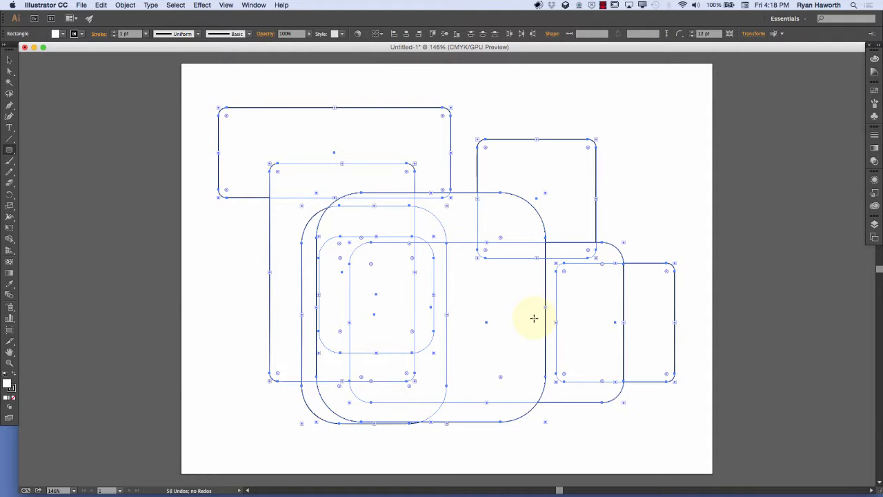
key(Delete)
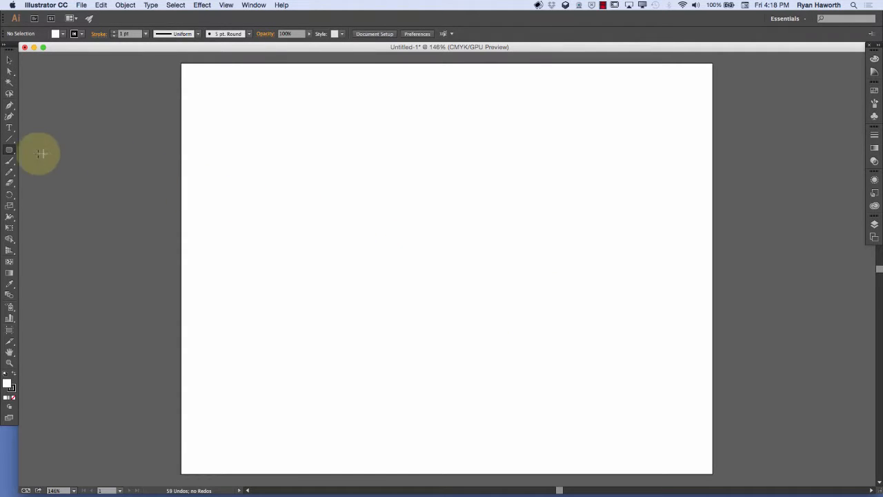
click(10, 150)
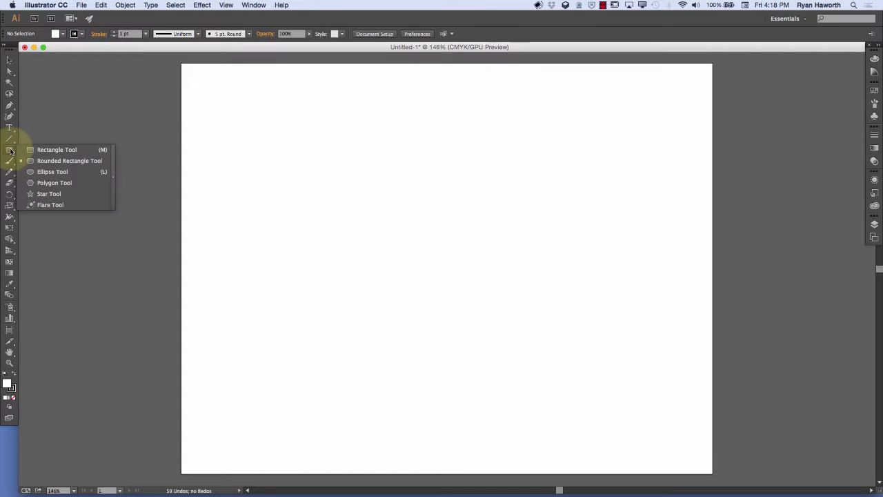
click(52, 172)
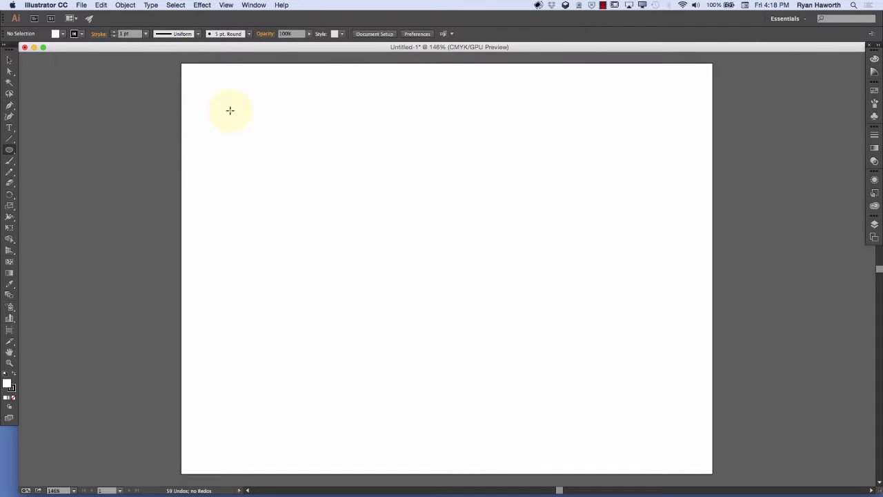
drag(276, 133, 634, 205)
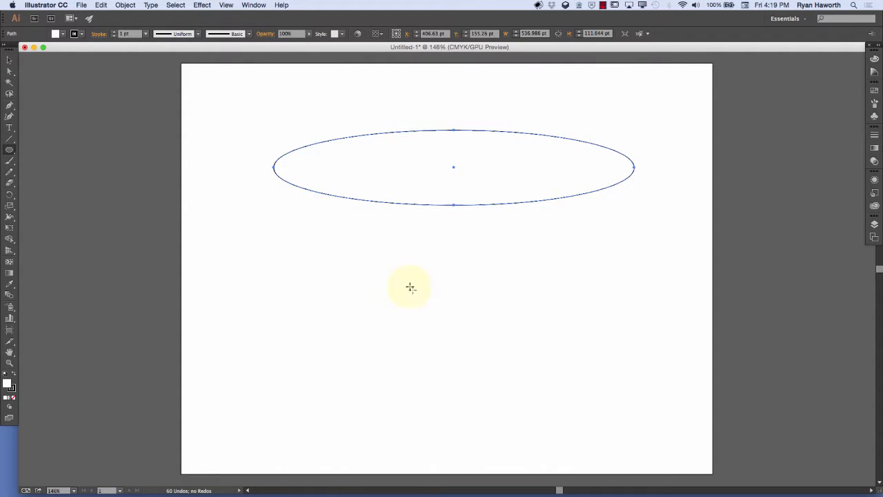
drag(247, 117, 344, 439)
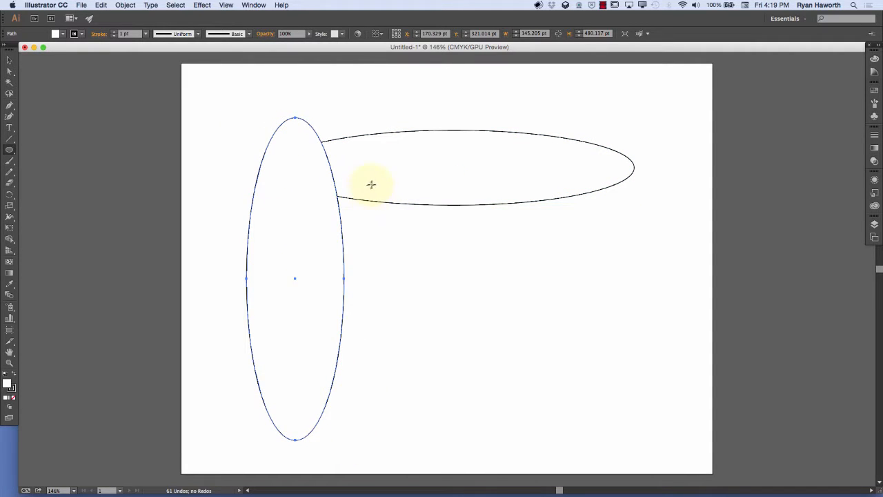
drag(371, 184, 573, 343)
drag(629, 228, 466, 401)
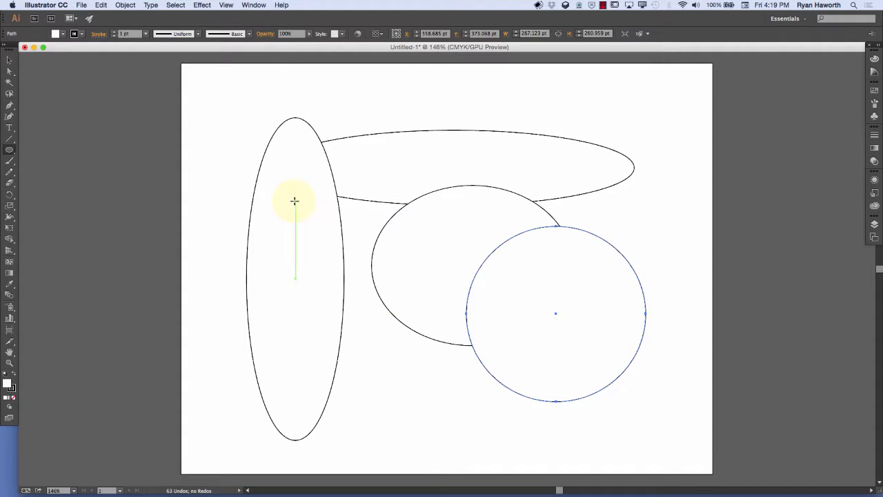
Draw three perfect circles about 341, 236 and 228 pt in diameter over the existing ellipses.
mouse_move(295, 202)
mouse_down()
mouse_move(465, 343)
mouse_move(525, 362)
mouse_up()
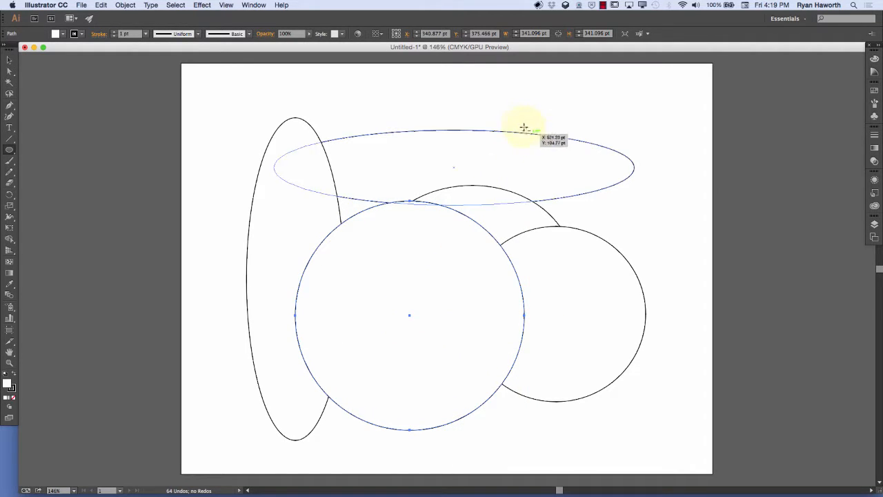
mouse_move(522, 120)
mouse_down()
mouse_move(562, 190)
mouse_move(607, 237)
mouse_move(663, 272)
mouse_up()
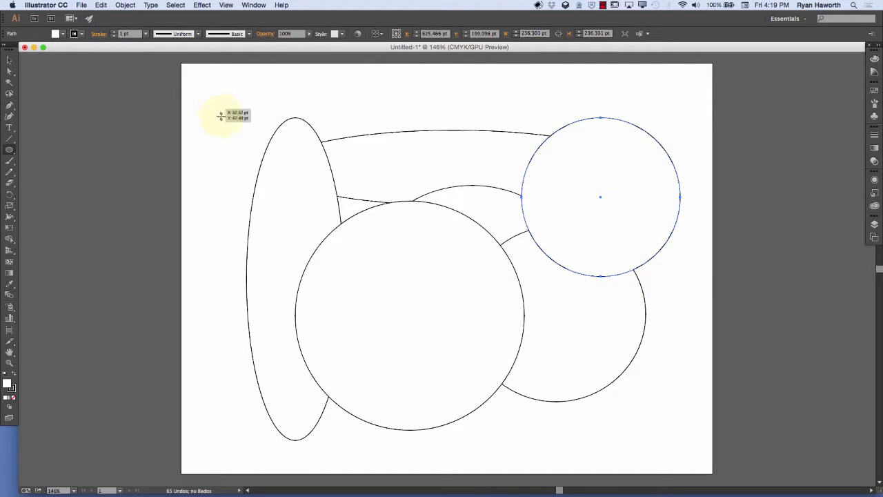
drag(220, 107, 372, 258)
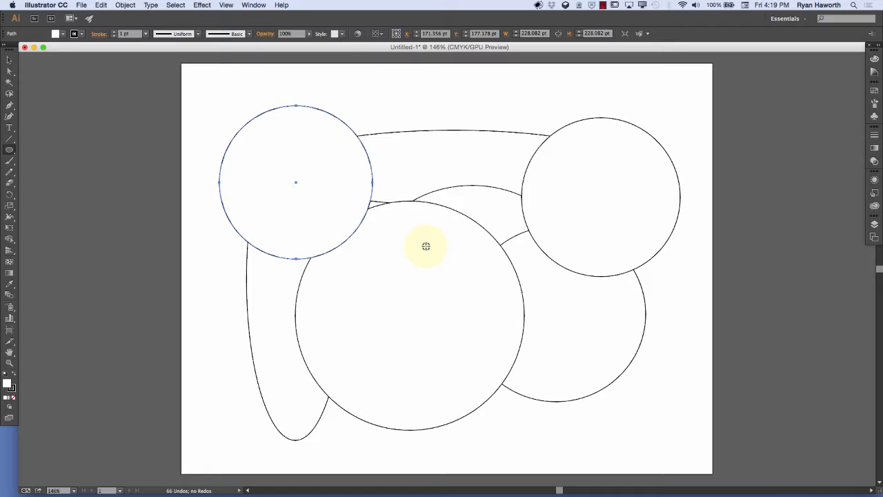
Draw three concentric ellipses outward from one centre point, the largest about 511 by 500 pt and the last about 158 by 275 pt.
drag(427, 247, 254, 82)
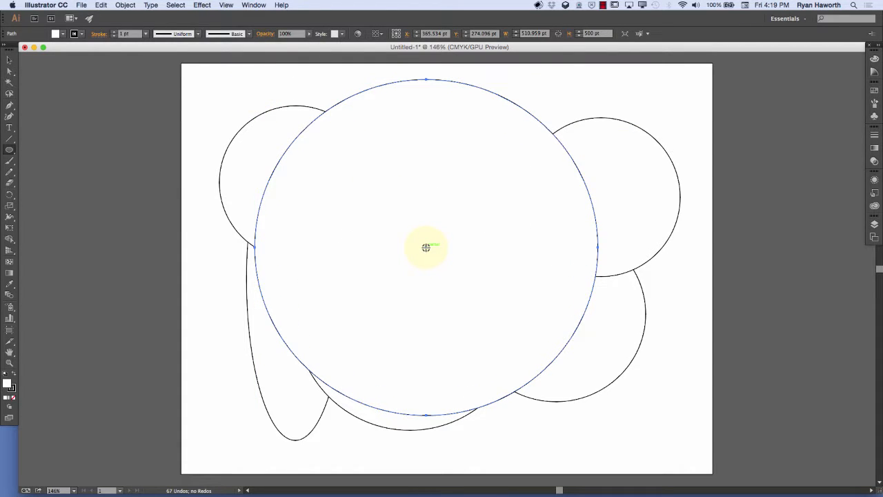
drag(421, 244, 341, 176)
drag(426, 246, 480, 155)
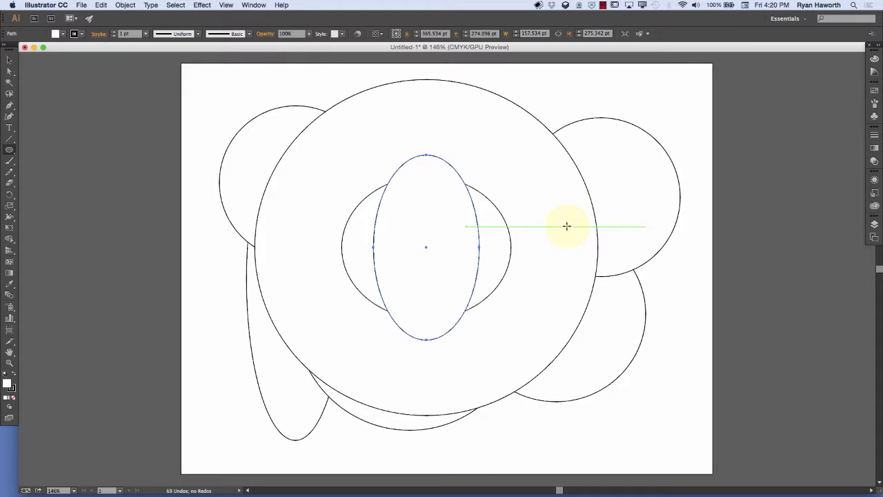
Delete all ellipses and circles, and draw a circle about 290 pt in diameter outward from its centre in the artboard's upper-left area.
key(super+a)
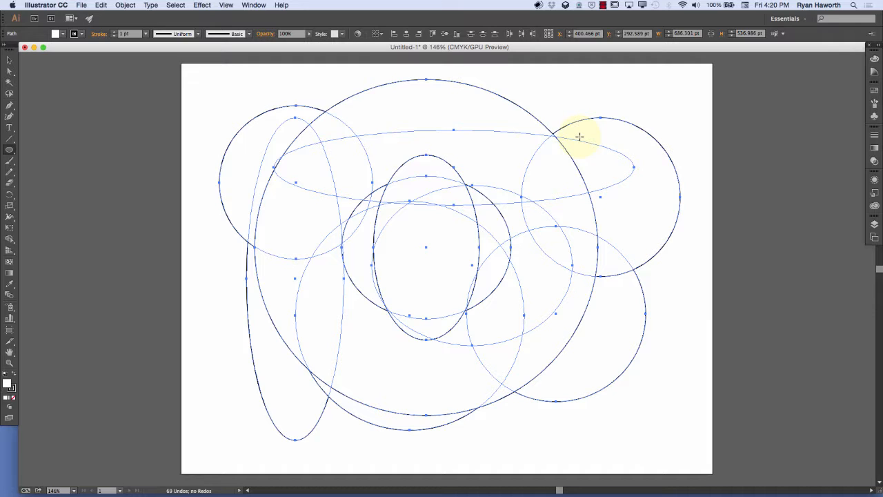
key(Delete)
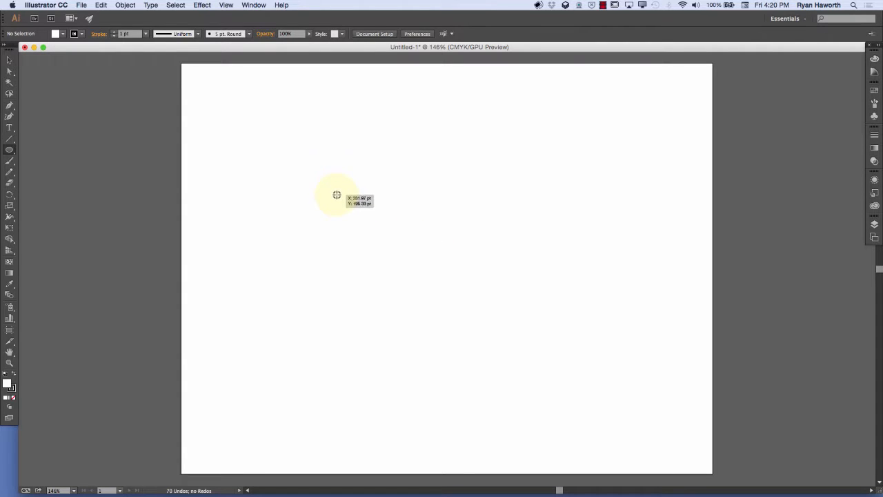
drag(334, 197, 257, 108)
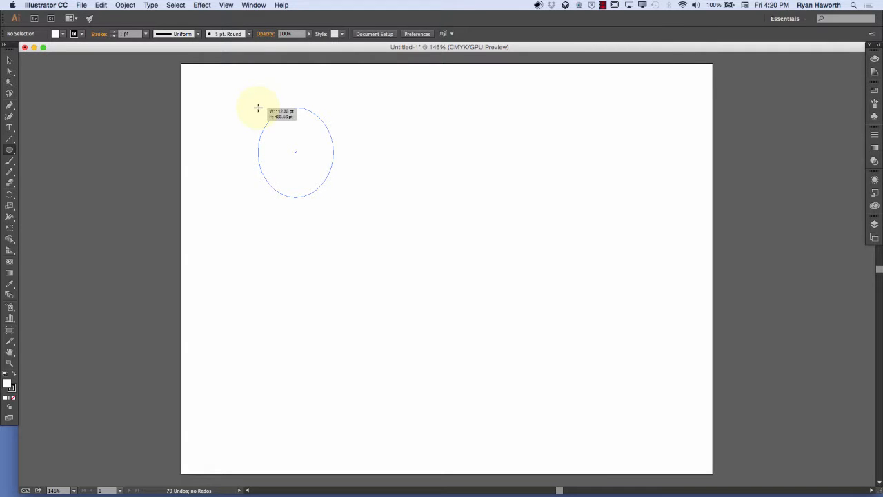
drag(257, 107, 250, 100)
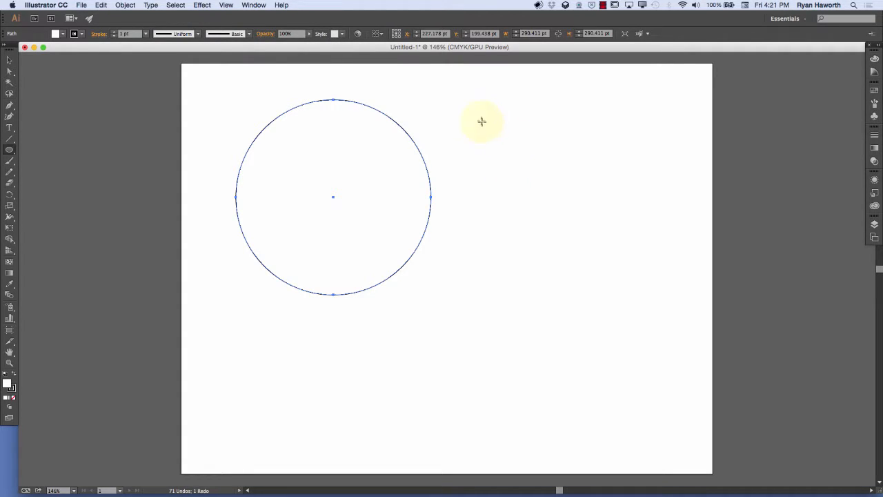
Draw a circle about 156 pt in diameter from its centre beside the large circle, varying its size while drawing, and start another shape below.
mouse_move(481, 122)
mouse_down()
mouse_move(517, 148)
mouse_move(524, 245)
mouse_move(540, 228)
mouse_move(582, 260)
mouse_move(603, 256)
mouse_move(584, 209)
mouse_move(597, 238)
mouse_move(578, 270)
mouse_move(577, 252)
mouse_move(600, 241)
mouse_move(605, 256)
mouse_move(634, 268)
mouse_move(633, 281)
mouse_move(619, 244)
mouse_move(624, 263)
mouse_move(578, 209)
mouse_move(630, 282)
mouse_move(586, 235)
mouse_move(637, 282)
mouse_move(578, 234)
mouse_move(619, 276)
mouse_move(572, 217)
mouse_move(623, 259)
mouse_move(589, 225)
mouse_move(612, 241)
mouse_move(522, 166)
mouse_move(527, 171)
mouse_move(548, 182)
mouse_move(529, 161)
mouse_up()
key(alt)
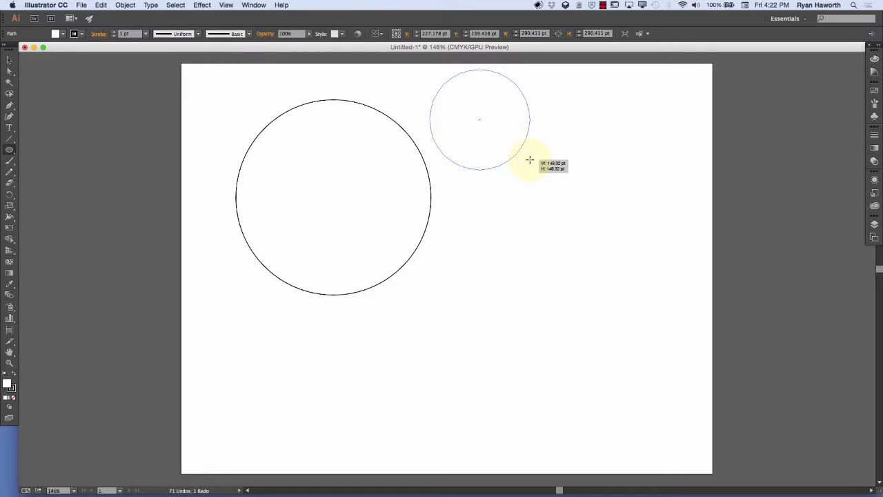
drag(530, 160, 528, 163)
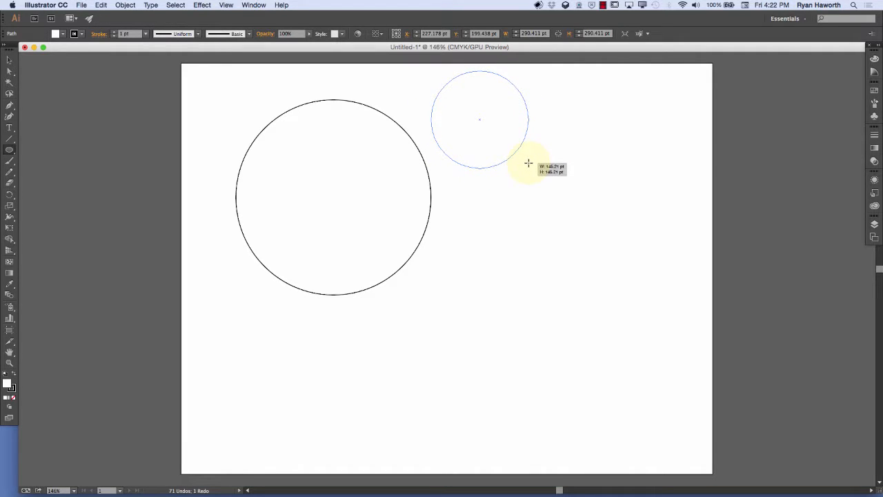
drag(528, 161, 535, 158)
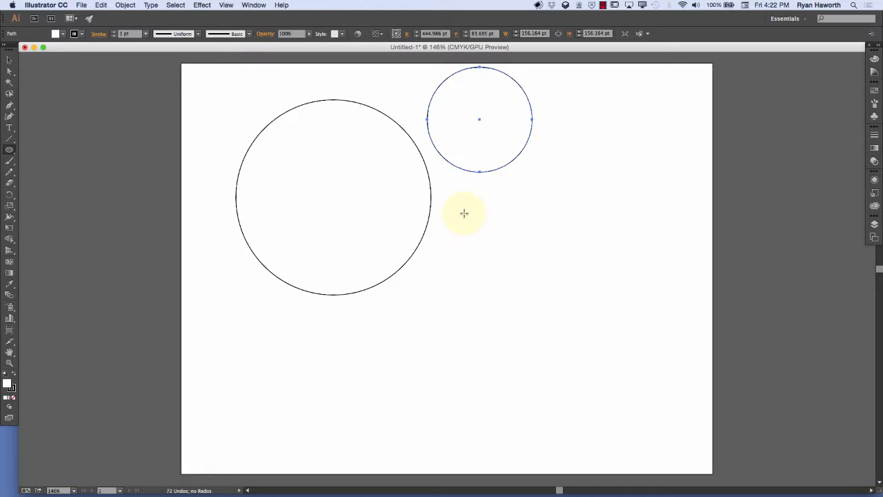
drag(467, 212, 576, 330)
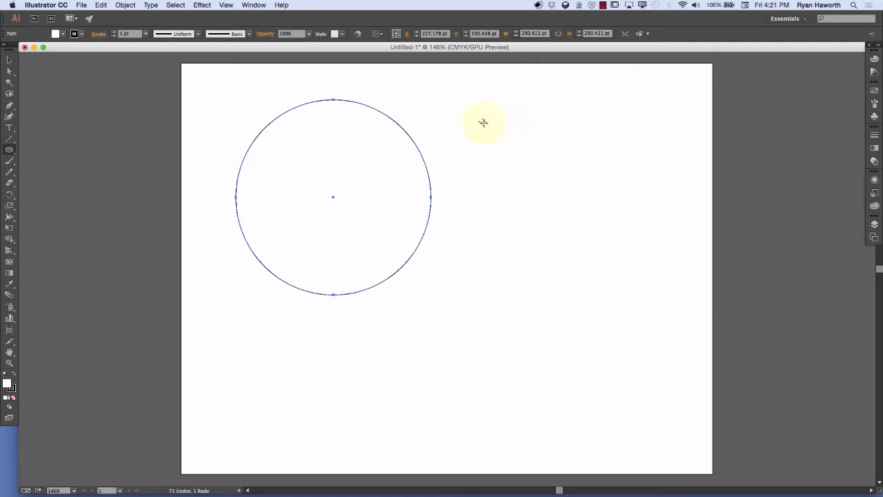
Draw a circle about 156 pt in diameter from its centre near the artboard's upper edge, and another circle from its centre below it.
drag(482, 121, 529, 160)
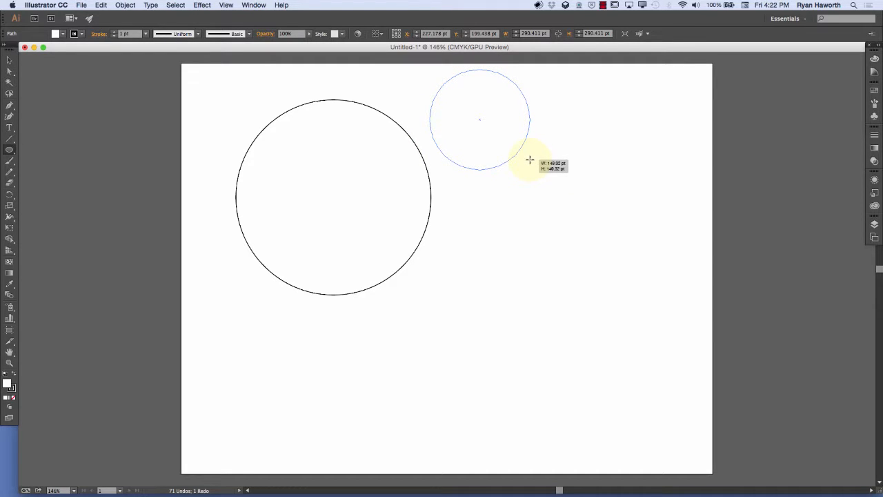
mouse_move(529, 160)
mouse_down()
mouse_move(535, 166)
mouse_move(535, 158)
mouse_up()
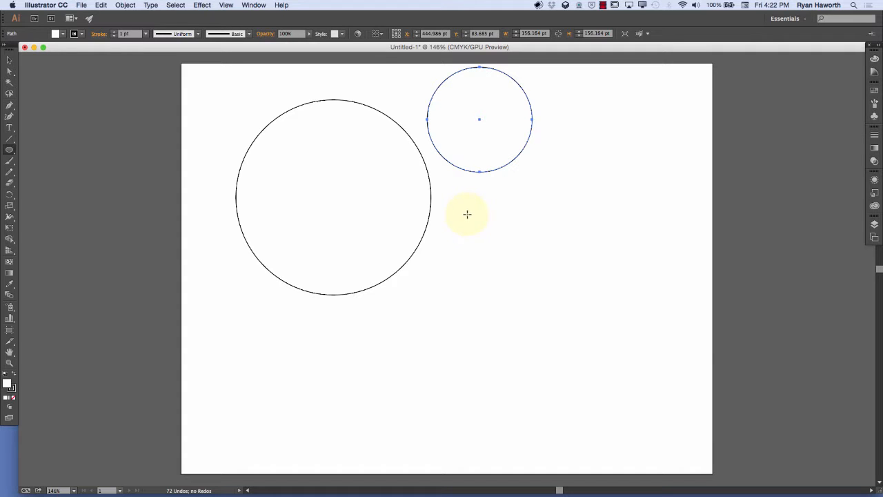
drag(467, 214, 576, 330)
key(alt+shift)
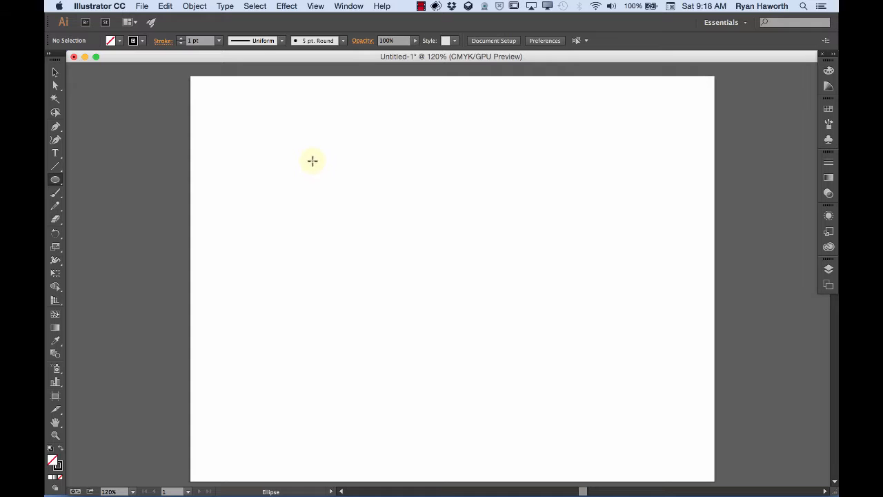
Draw an ellipse on the empty artboard, constrain it to a smaller perfect circle while drawing, and delete it.
mouse_move(312, 161)
mouse_down()
mouse_move(361, 221)
mouse_move(476, 306)
mouse_move(526, 361)
mouse_move(513, 361)
mouse_move(522, 217)
mouse_move(524, 317)
mouse_move(438, 412)
mouse_move(412, 394)
mouse_move(473, 345)
mouse_move(477, 305)
mouse_move(485, 304)
mouse_move(381, 225)
mouse_move(412, 214)
mouse_move(423, 253)
mouse_move(379, 219)
mouse_move(506, 311)
mouse_move(387, 245)
mouse_move(475, 291)
mouse_up()
key(alt)
key(shift)
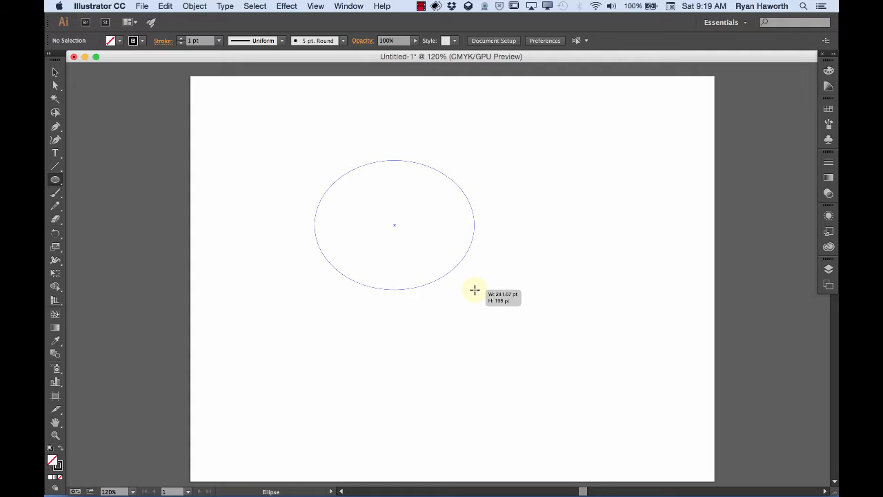
drag(475, 290, 429, 266)
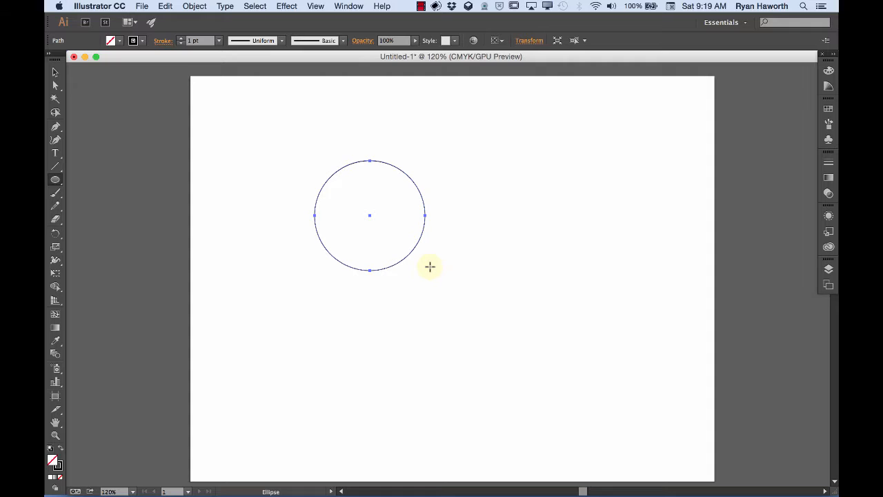
key(Delete)
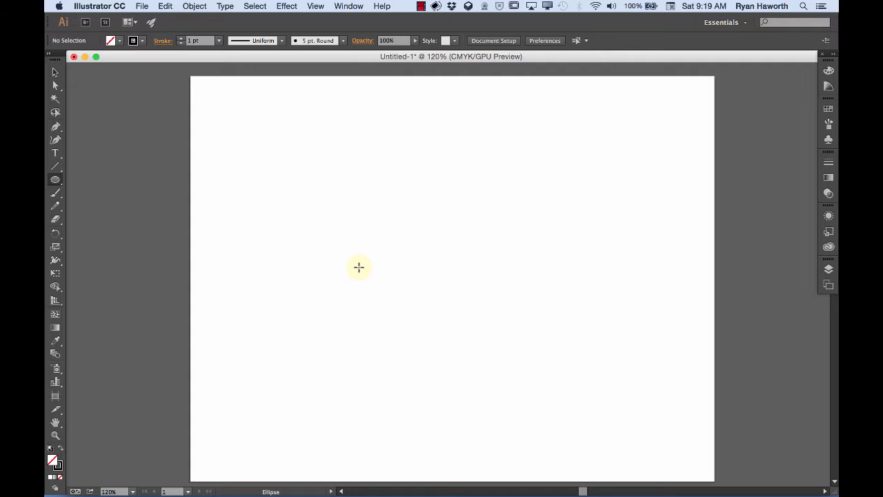
Draw a wide rectangle in the upper half of the artboard and a square below it.
key(m)
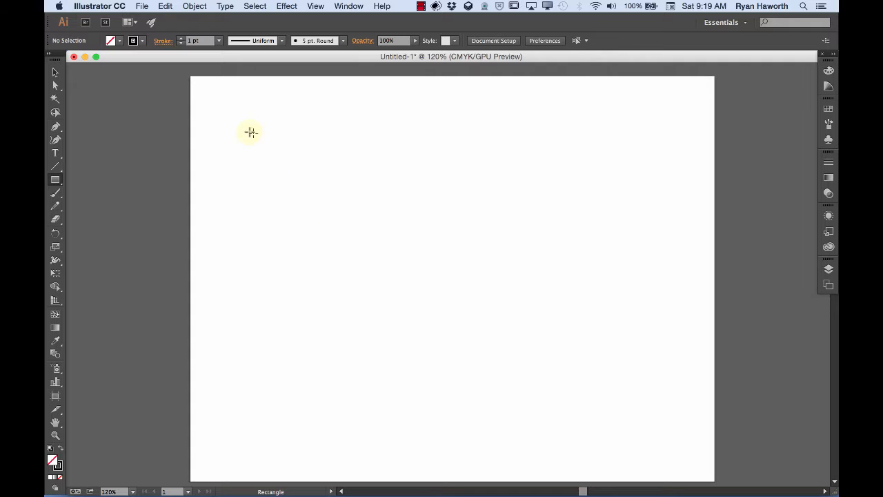
drag(249, 137, 504, 261)
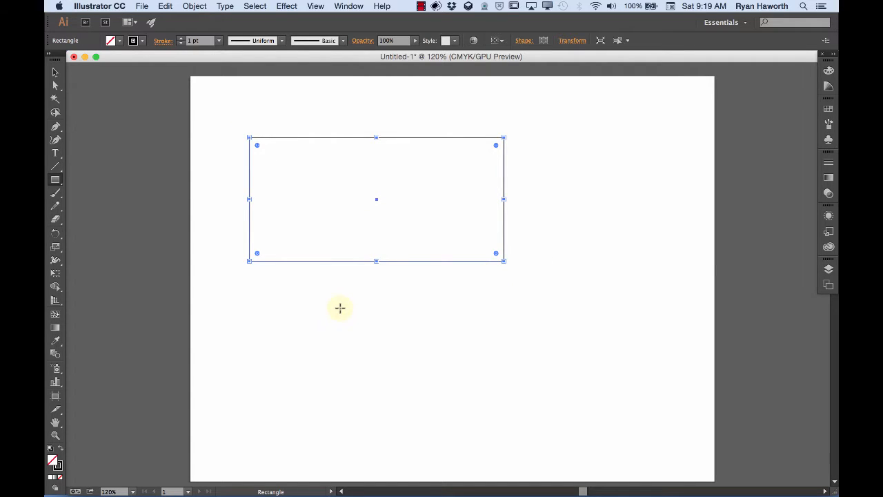
drag(339, 294, 493, 447)
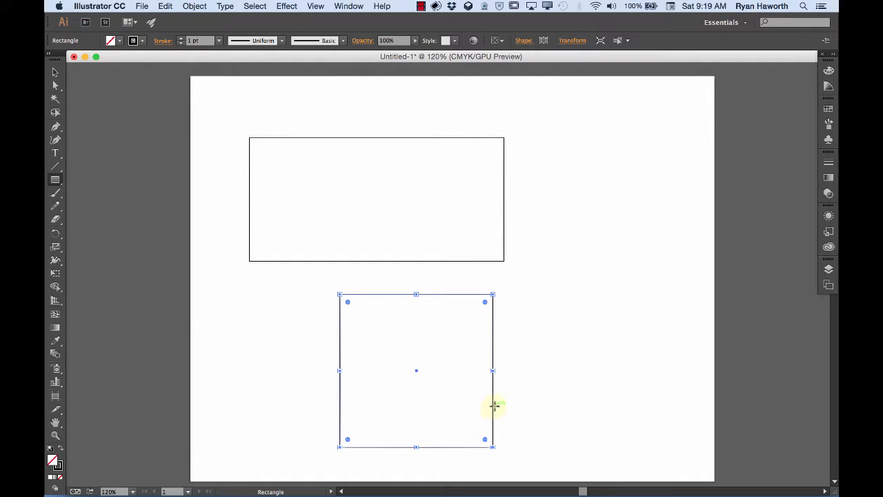
Select both the rectangle and the square, reset them to the default fill and stroke, and set their fill to None.
key(super)
key(super+a)
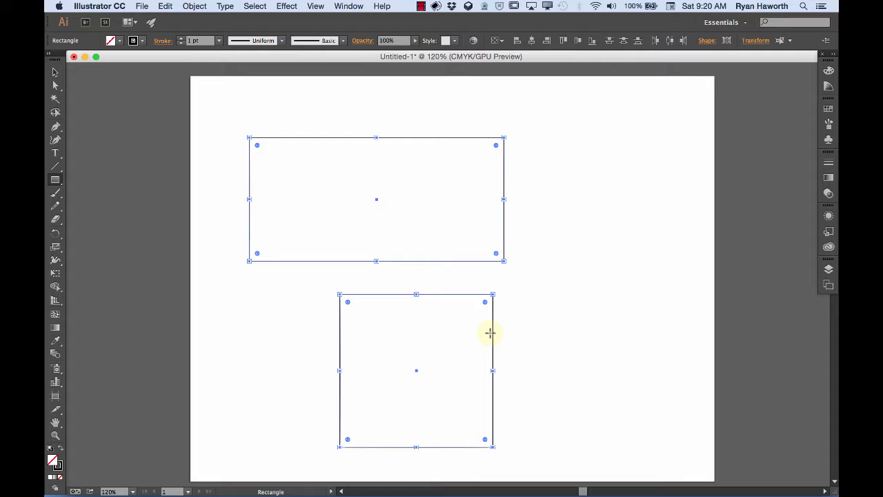
key(d)
key(slash)
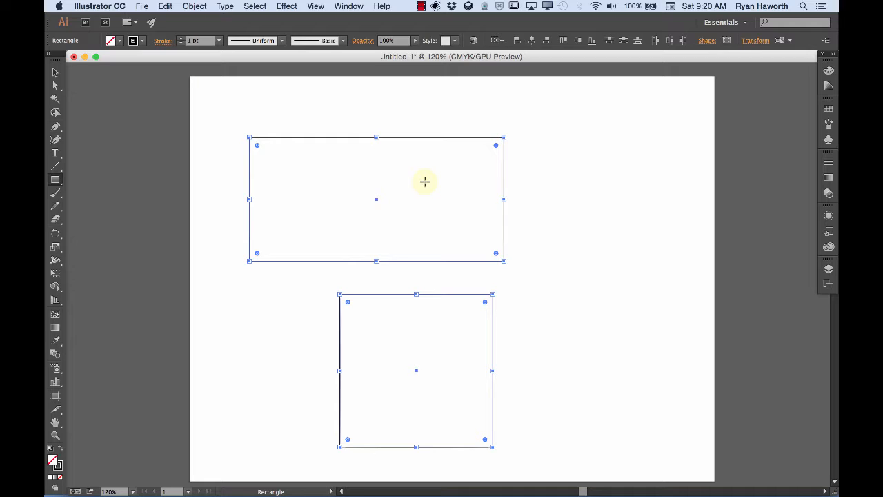
Draw an ellipse inside the wide rectangle, spanning from its upper-left corner to its lower-right corner.
key(l)
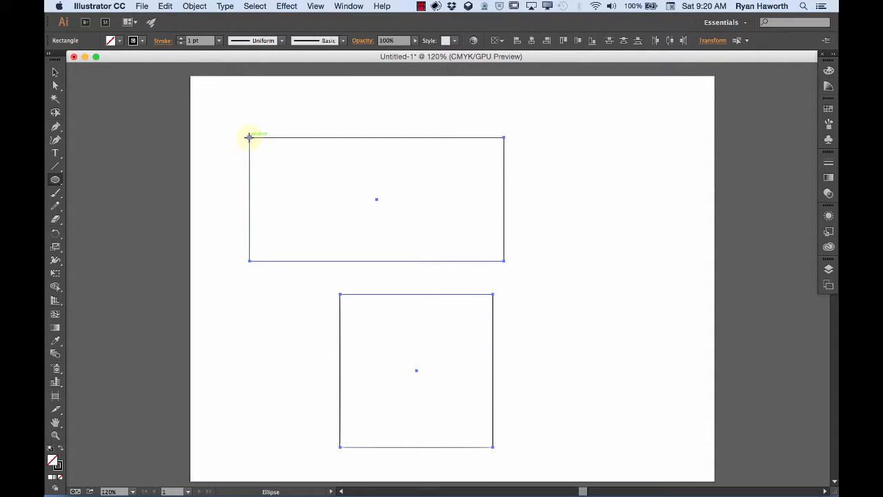
drag(249, 138, 503, 259)
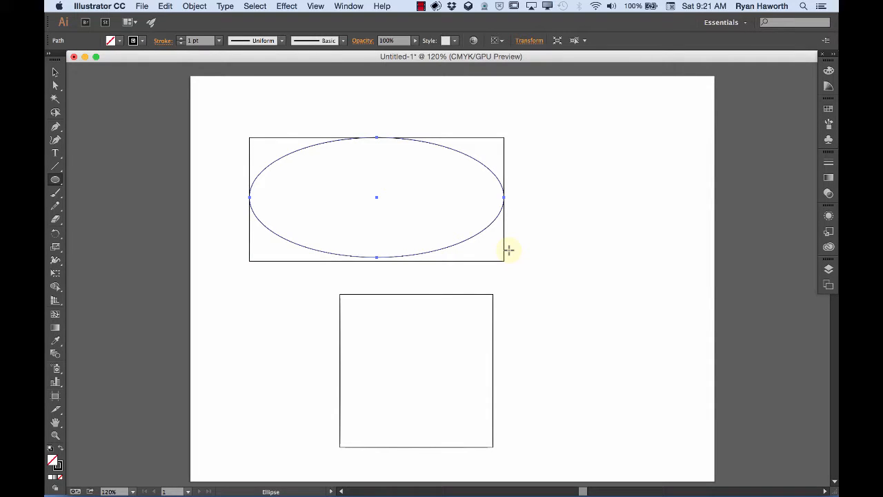
Redraw the last ellipse to fit exactly between the wide rectangle's opposite corners, and draw a perfect circle fitted inside the square.
key(super+z)
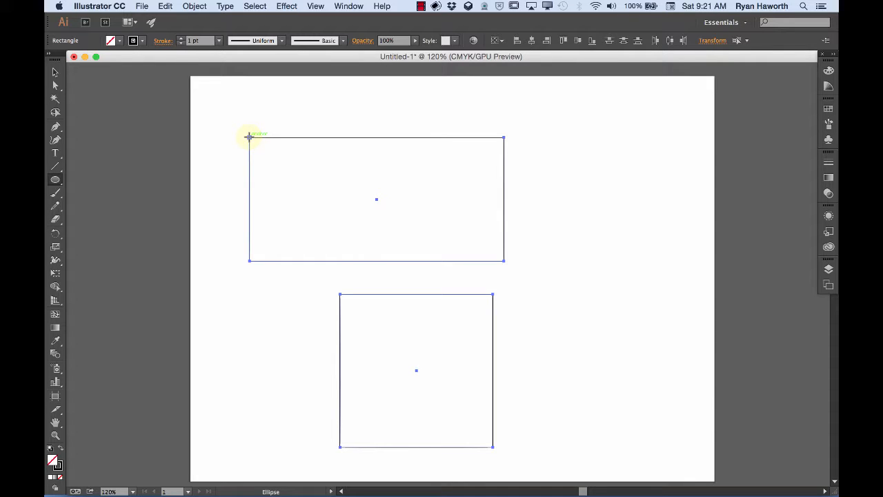
drag(249, 136, 505, 260)
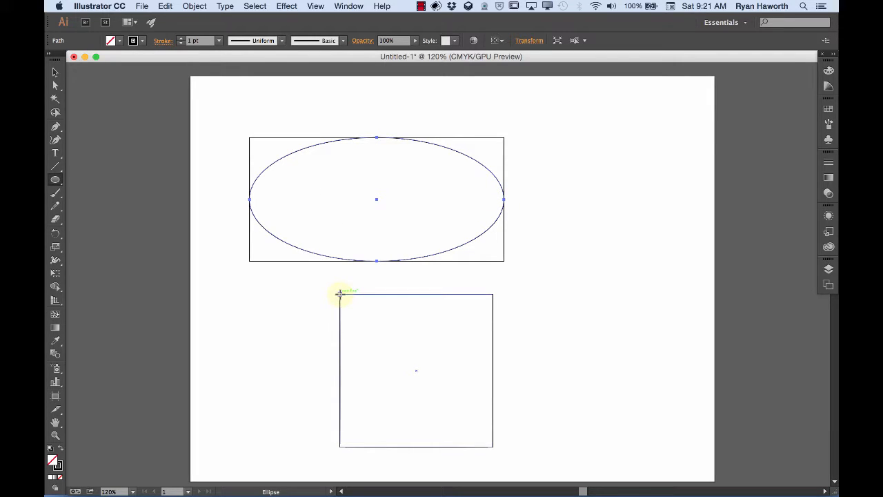
drag(339, 294, 492, 446)
key(shift)
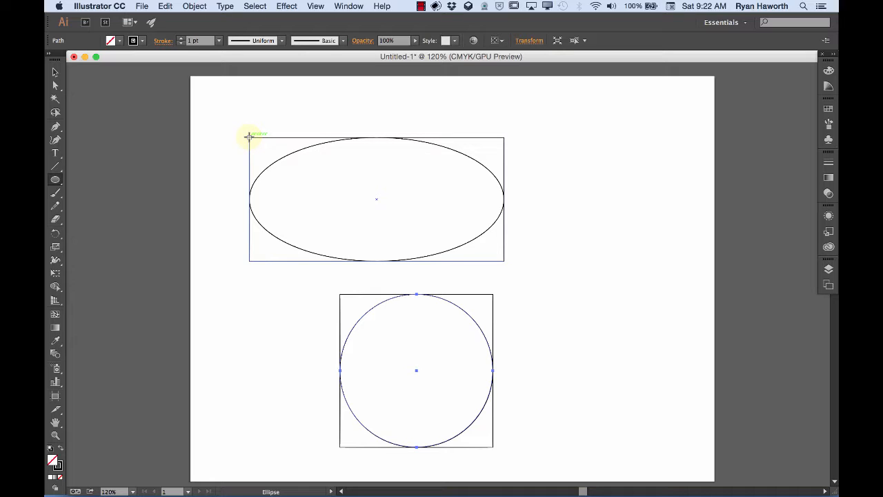
Draw an ellipse around the wide rectangle and a circle around the square, each passing through the enclosed shape's four corners.
key(v)
drag(249, 136, 265, 149)
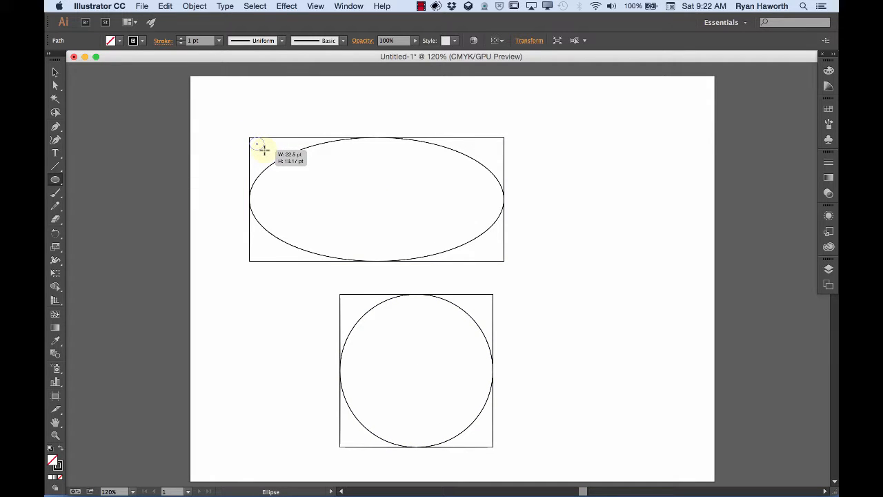
drag(264, 150, 288, 169)
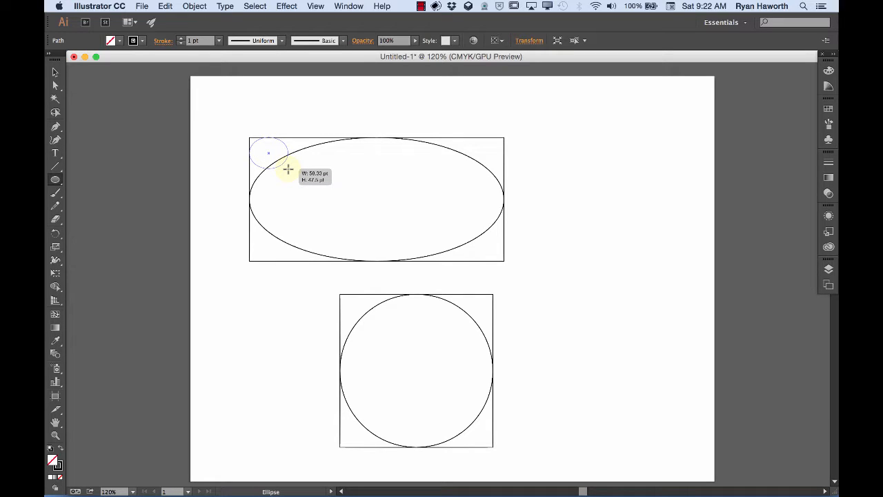
drag(288, 169, 505, 260)
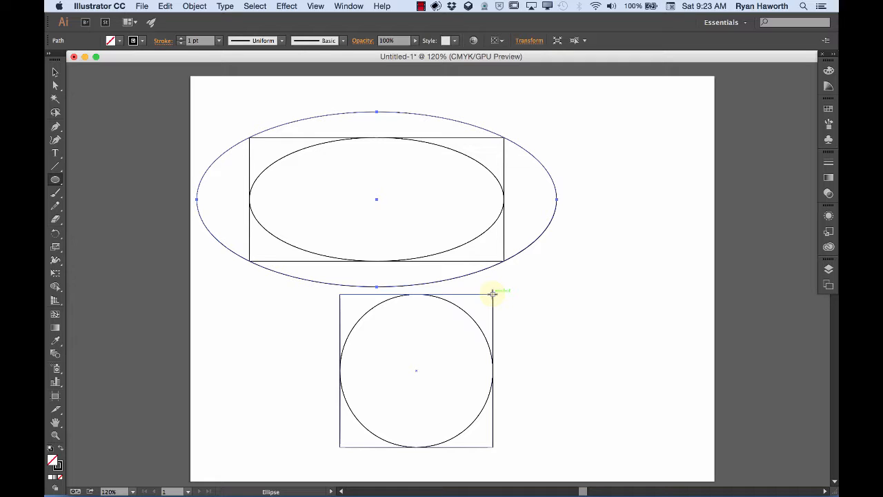
drag(493, 294, 341, 446)
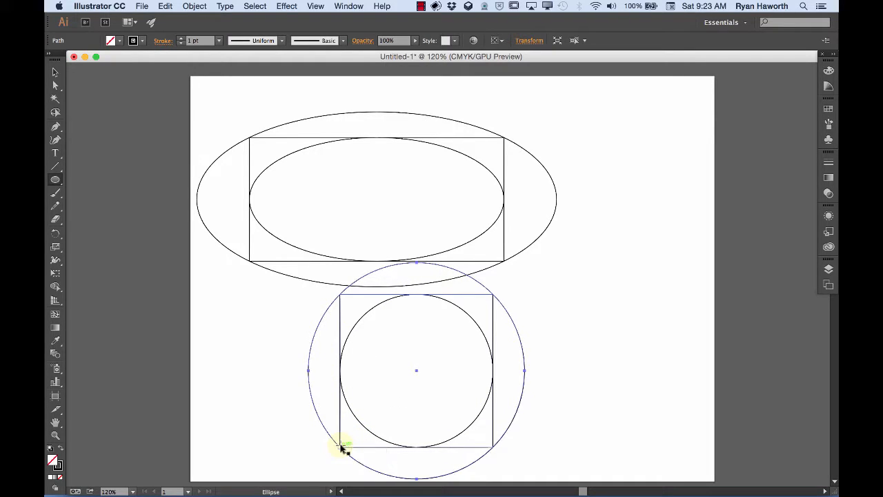
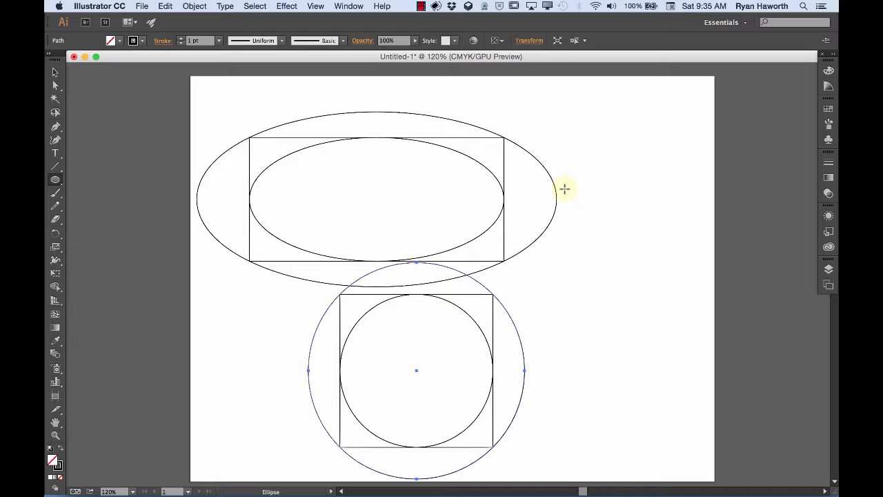
Delete all the shapes on the artboard and activate the Polygon tool.
key(super+a)
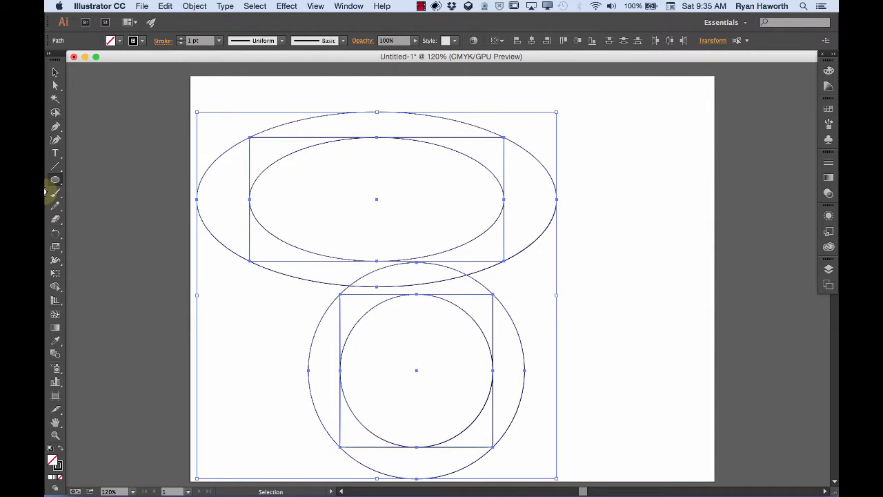
key(Delete)
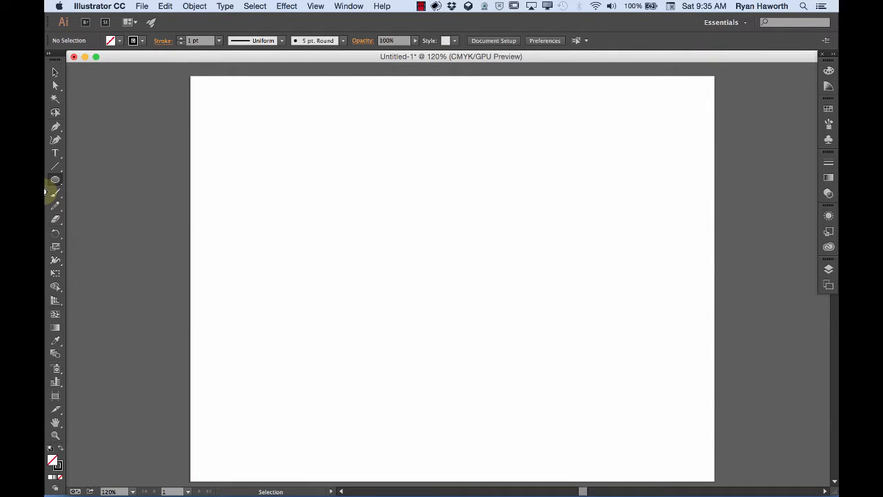
click(56, 179)
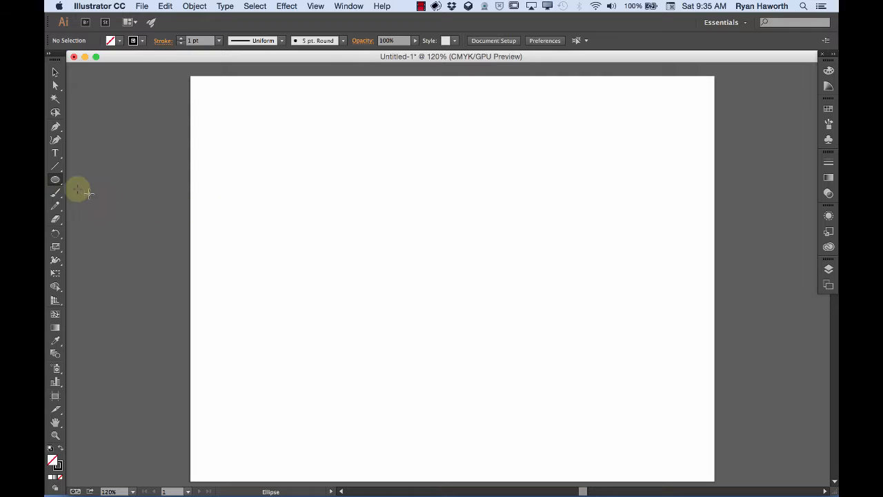
click(56, 181)
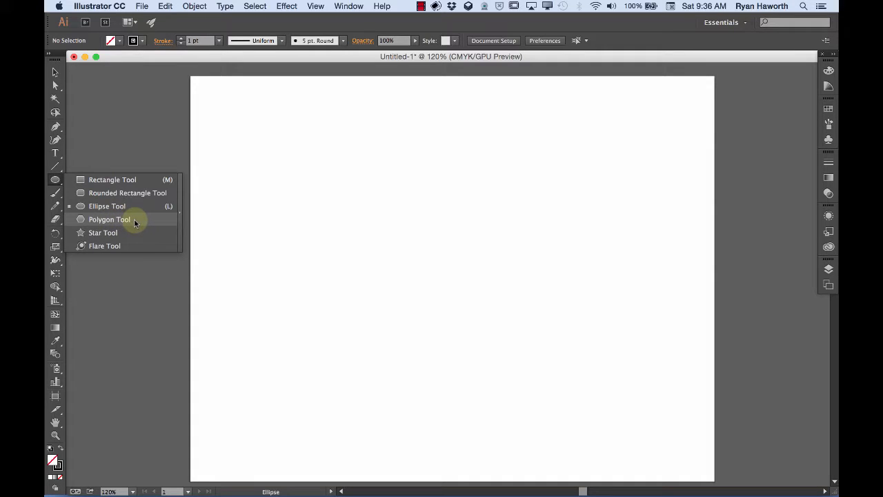
click(131, 220)
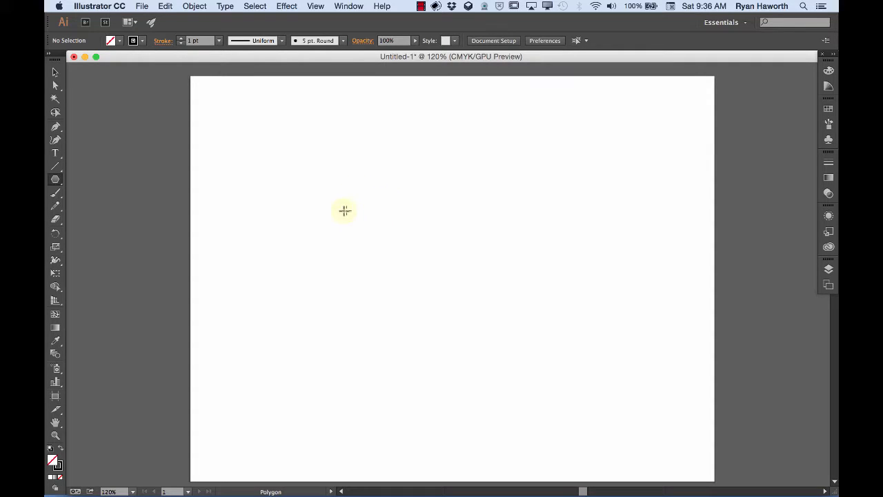
Draw a hexagon outward from its centre in the upper-left area of the artboard, rotating and resizing it so a vertex is near the top.
drag(332, 171, 275, 225)
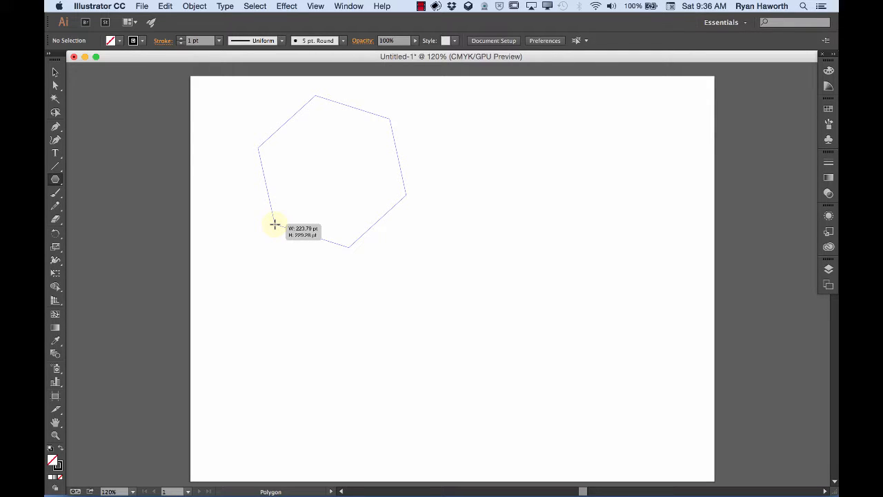
drag(274, 225, 275, 224)
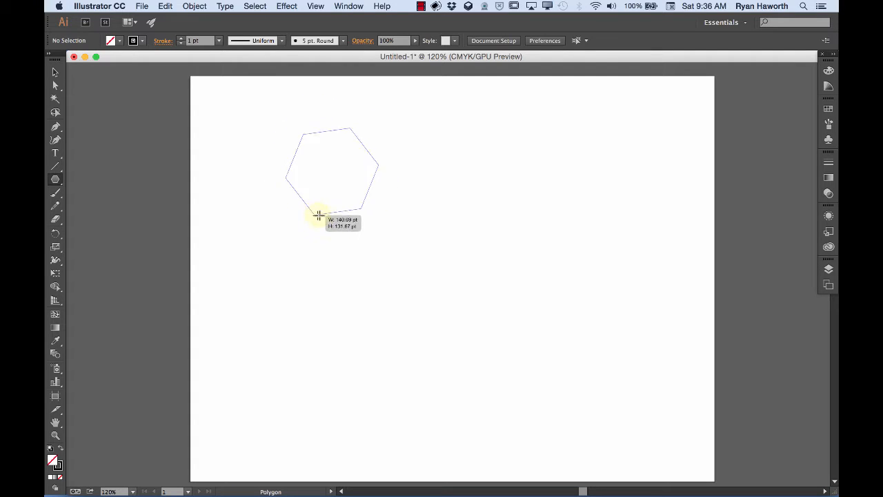
drag(374, 218, 332, 171)
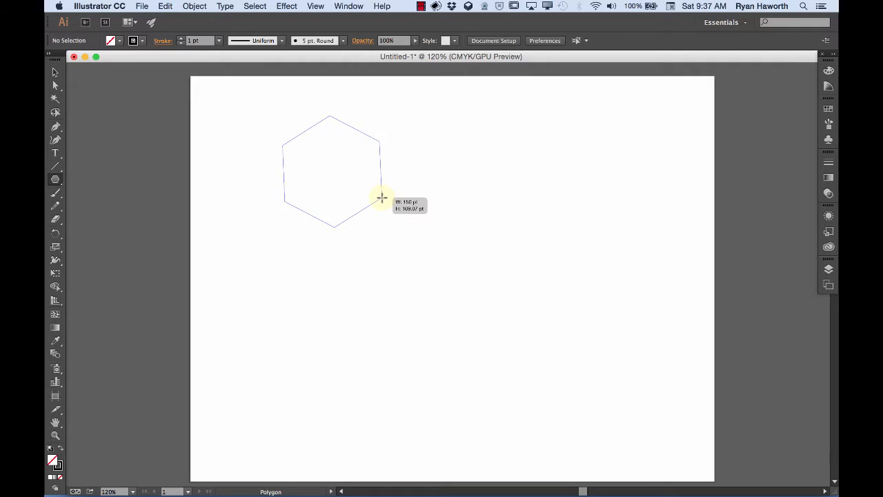
mouse_move(388, 200)
mouse_down()
mouse_move(400, 201)
mouse_move(407, 189)
mouse_move(399, 219)
mouse_move(358, 234)
mouse_move(422, 205)
mouse_move(412, 165)
mouse_move(408, 187)
mouse_move(407, 163)
mouse_move(417, 179)
mouse_move(405, 133)
mouse_move(421, 168)
mouse_move(401, 208)
mouse_up()
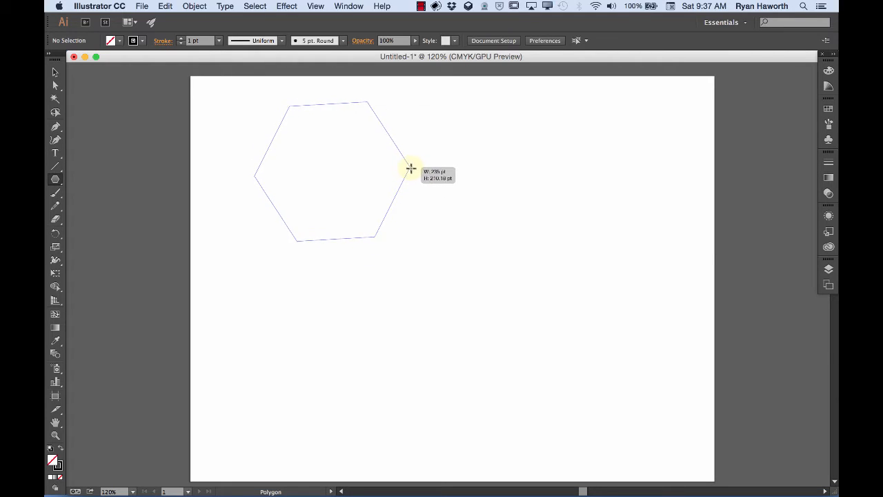
drag(411, 169, 372, 193)
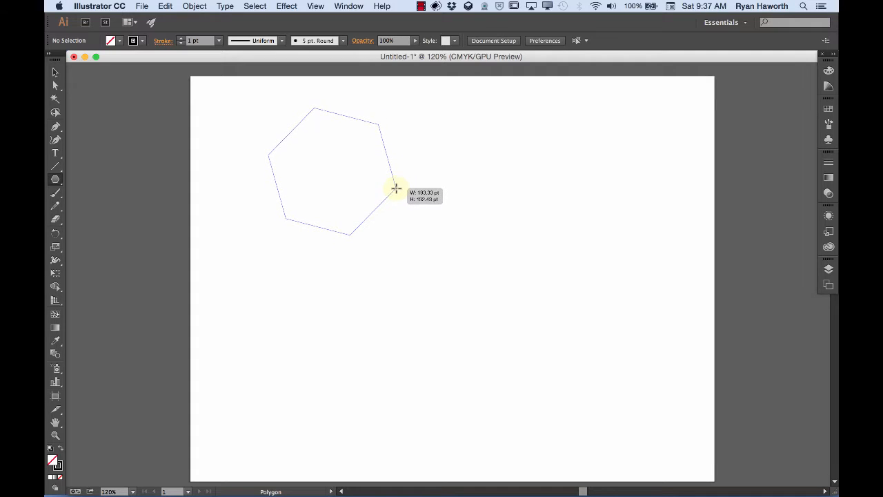
mouse_move(397, 188)
mouse_down()
mouse_move(412, 189)
mouse_move(419, 176)
mouse_move(421, 189)
mouse_move(415, 170)
mouse_move(435, 178)
mouse_move(428, 186)
mouse_move(396, 176)
mouse_move(416, 178)
mouse_move(399, 200)
mouse_up()
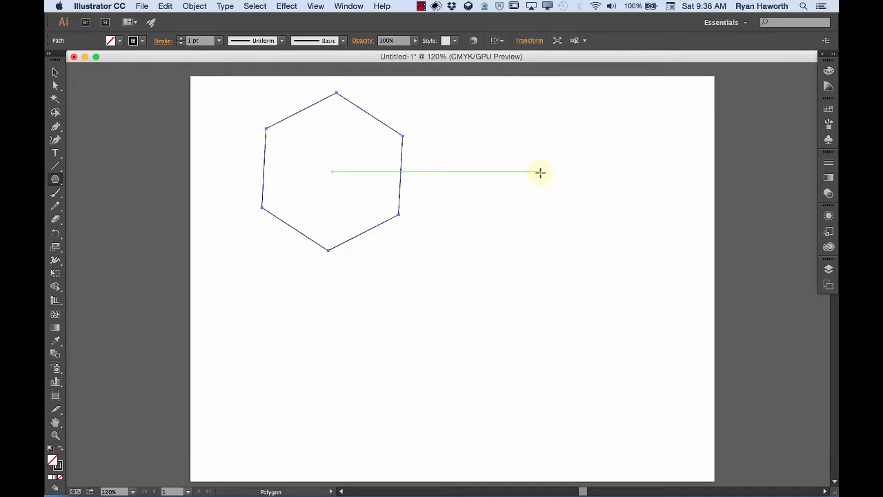
Draw a second hexagon beside the first, level with its centre, constrained to horizontal top and bottom edges, with a radius of about 149 pt.
drag(540, 173, 496, 181)
drag(455, 177, 466, 195)
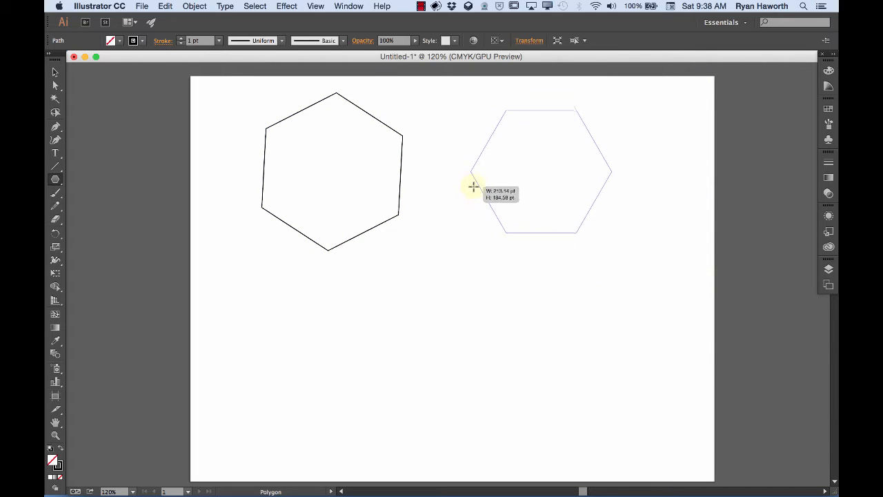
mouse_move(448, 191)
mouse_down()
mouse_move(482, 182)
mouse_move(450, 191)
mouse_up()
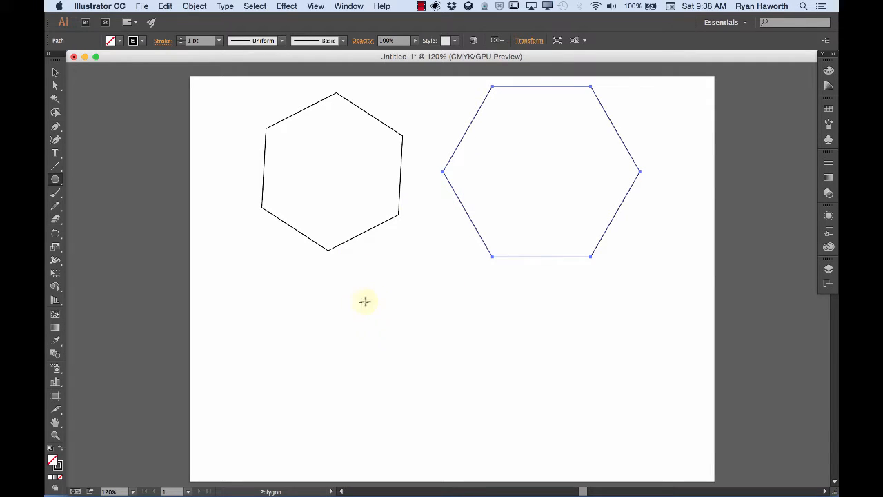
Create a six-sided polygon with a radius of 148.5976 pt in the lower middle of the artboard through the Polygon dialog.
click(422, 338)
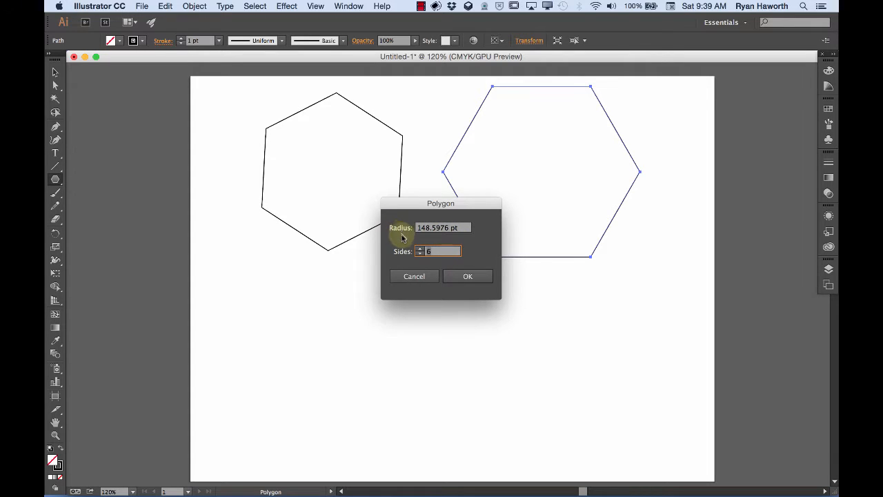
click(441, 228)
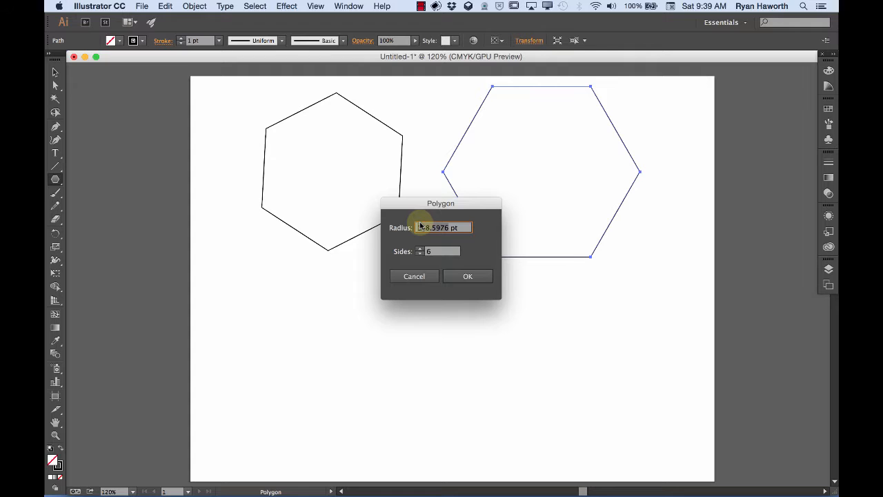
key(Return)
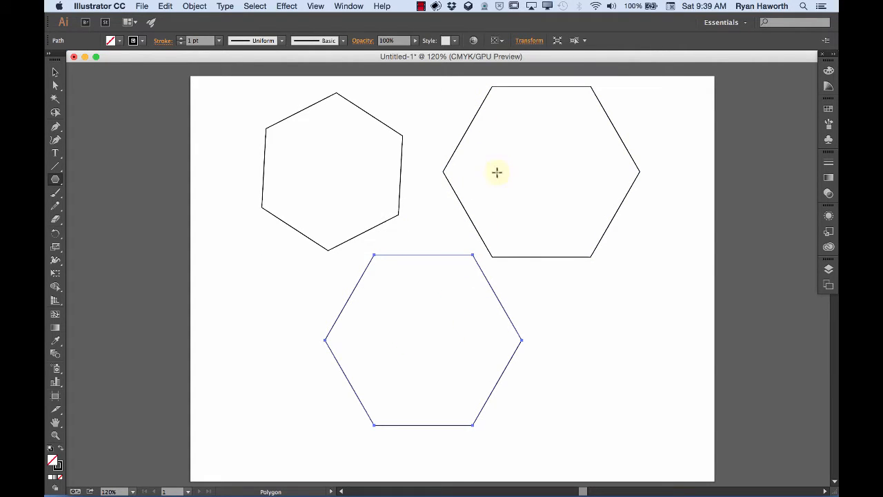
Start a new polygon by exact dimensions below the upper-right hexagon and set its radius to 50 mm.
click(549, 298)
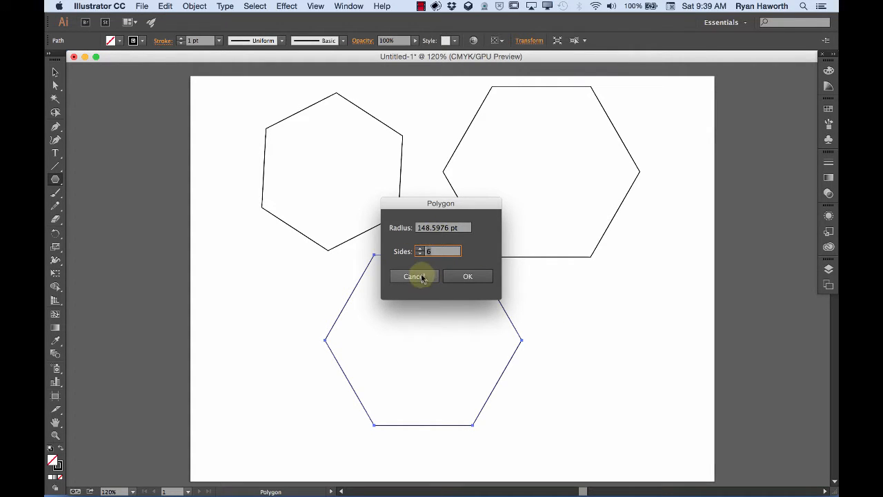
double_click(428, 251)
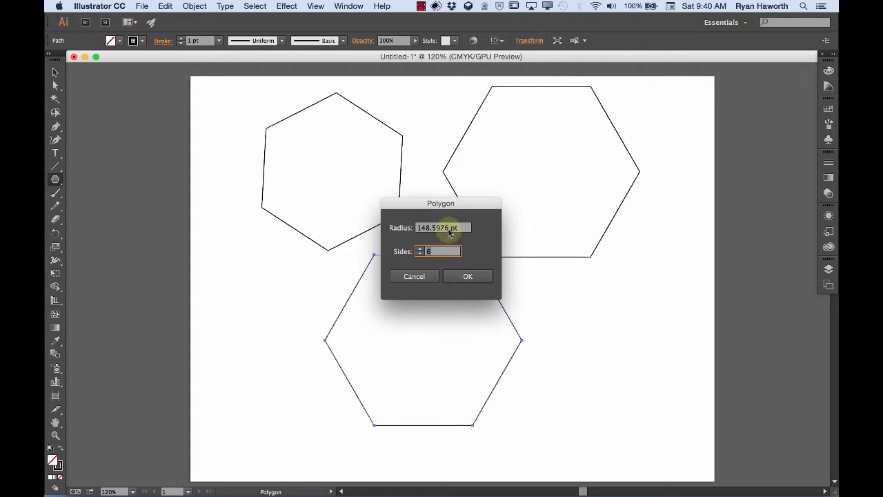
drag(449, 229, 415, 235)
text(50)
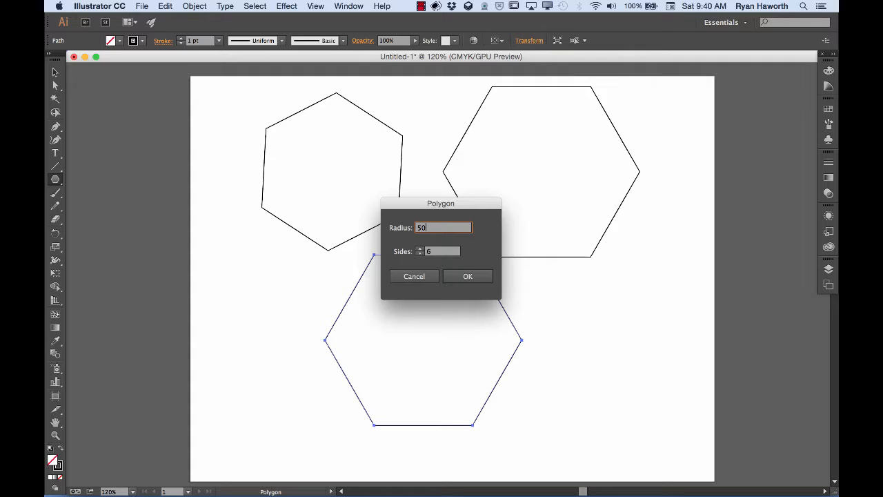
text( mm)
Try different side counts for the new polygon: reduce to 3, enter 1000, and step down to 996.
click(420, 253)
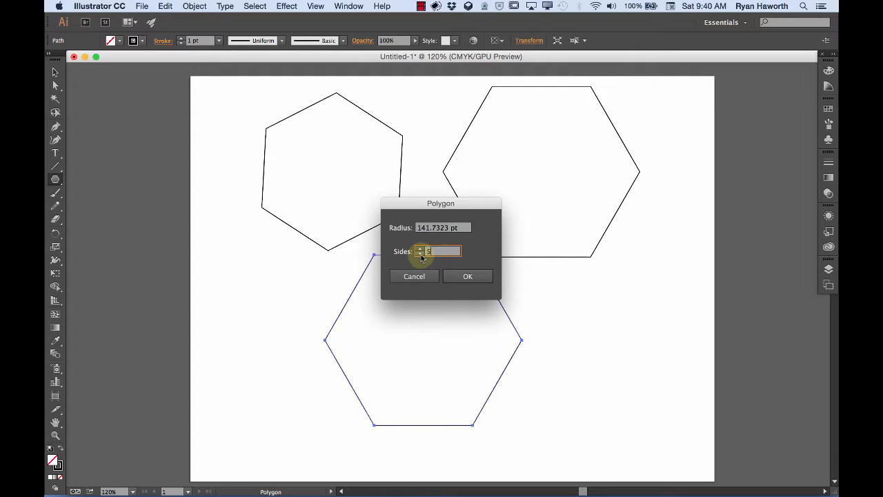
click(420, 254)
click(421, 254)
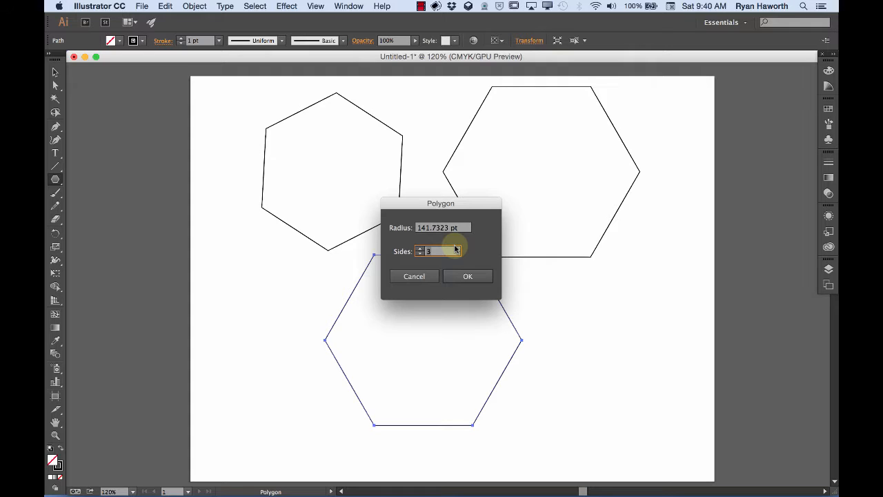
text(1000)
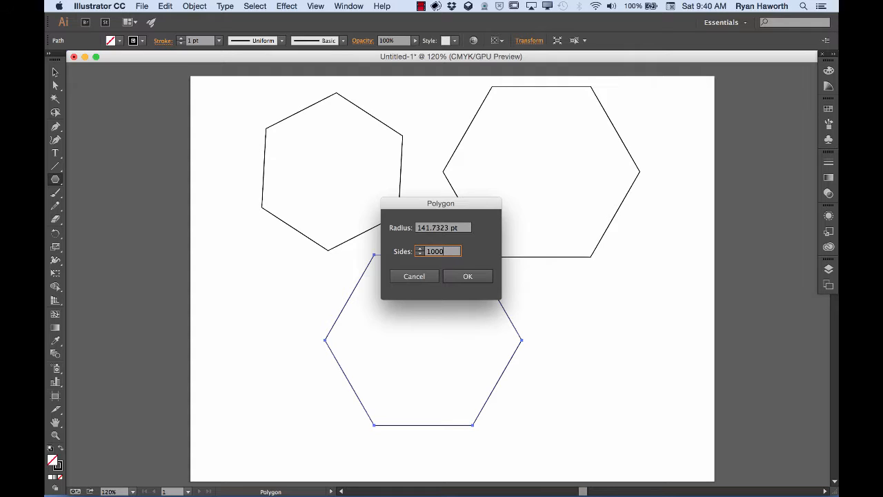
key(Return)
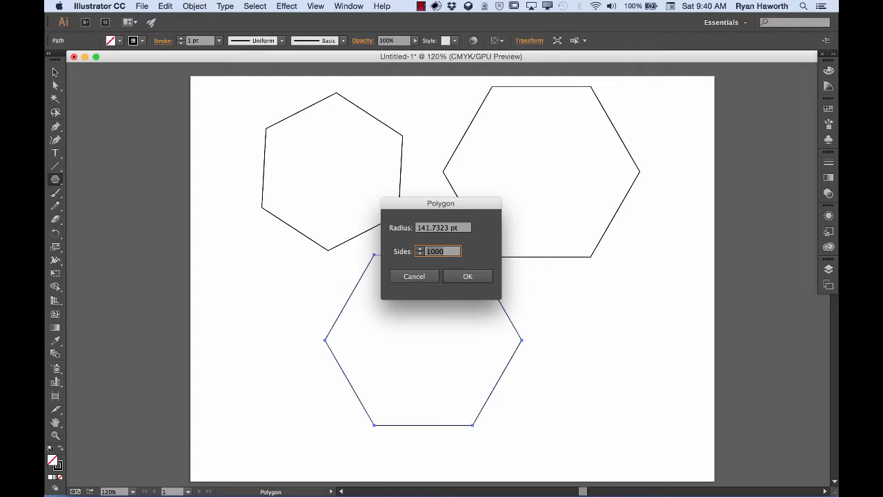
click(421, 254)
click(420, 254)
click(421, 254)
click(420, 254)
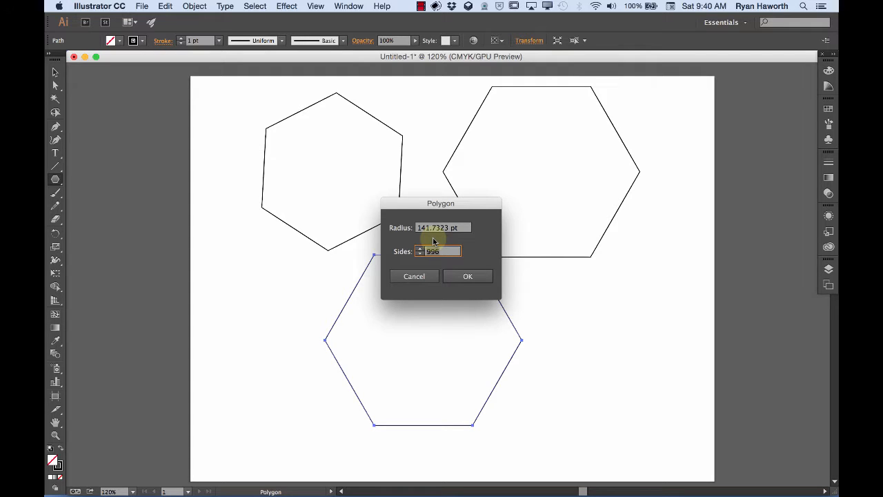
Set the new polygon's number of sides to 7 and create it.
text(7)
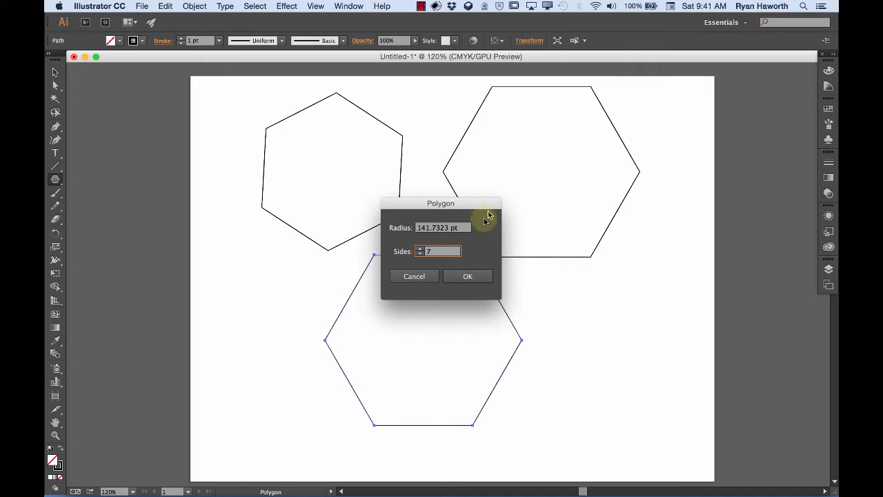
click(465, 276)
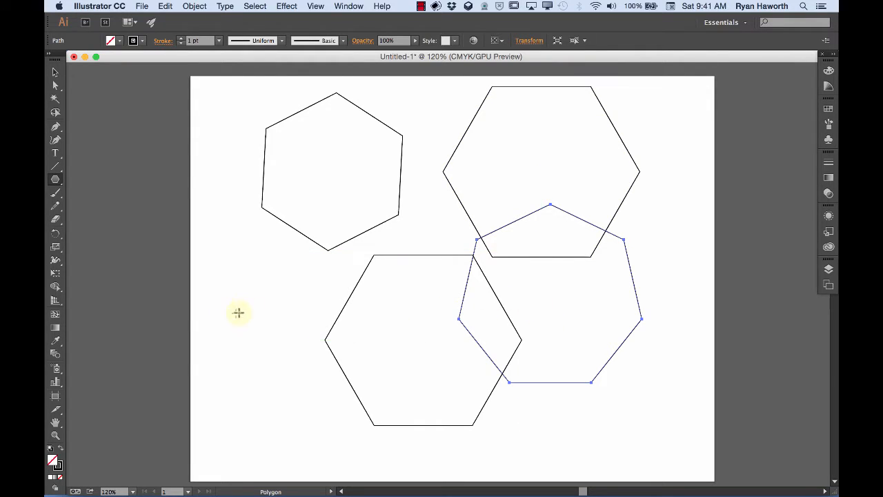
Create a nine-sided polygon with a radius of 2.5 in through the Polygon dialog, centred left of the lower hexagon.
click(289, 294)
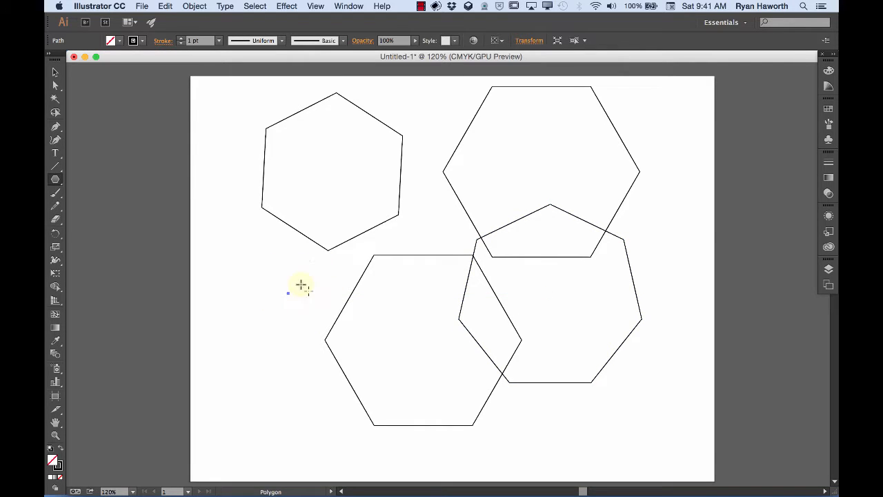
key(super+z)
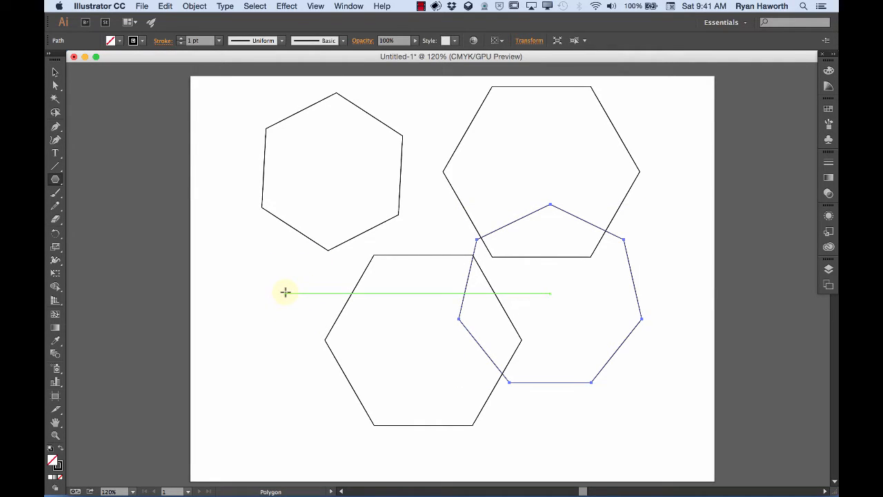
click(285, 293)
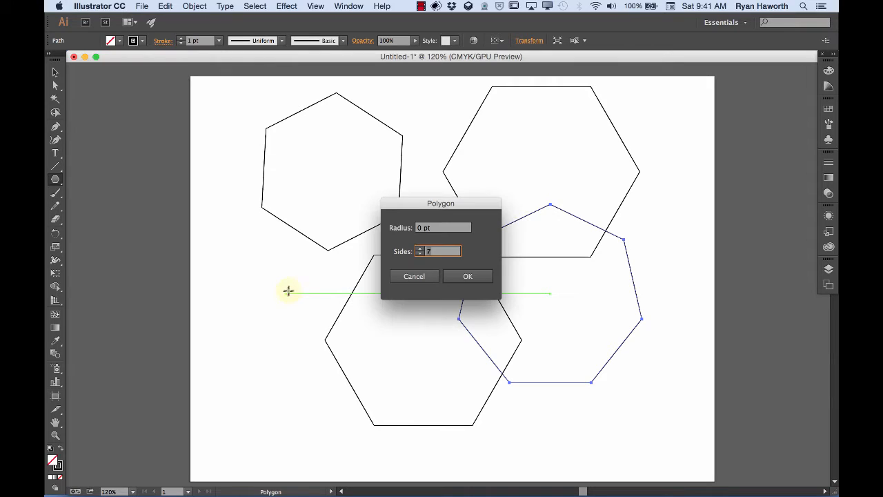
click(421, 229)
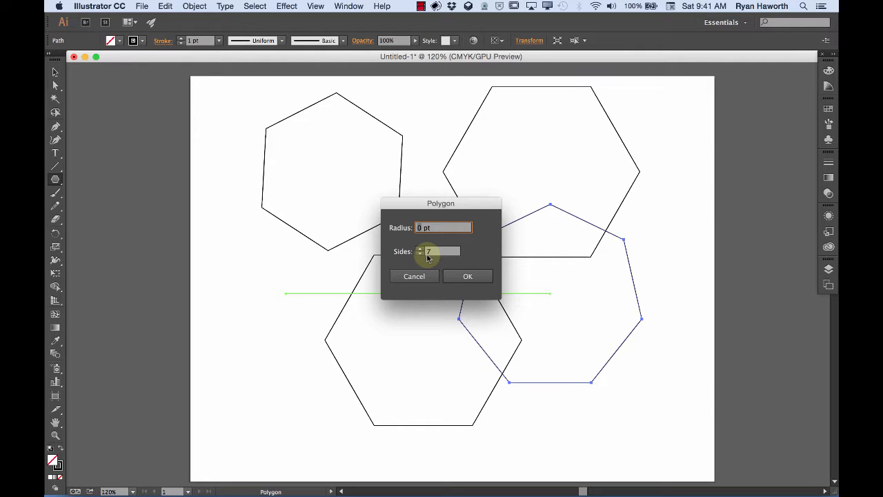
text(25)
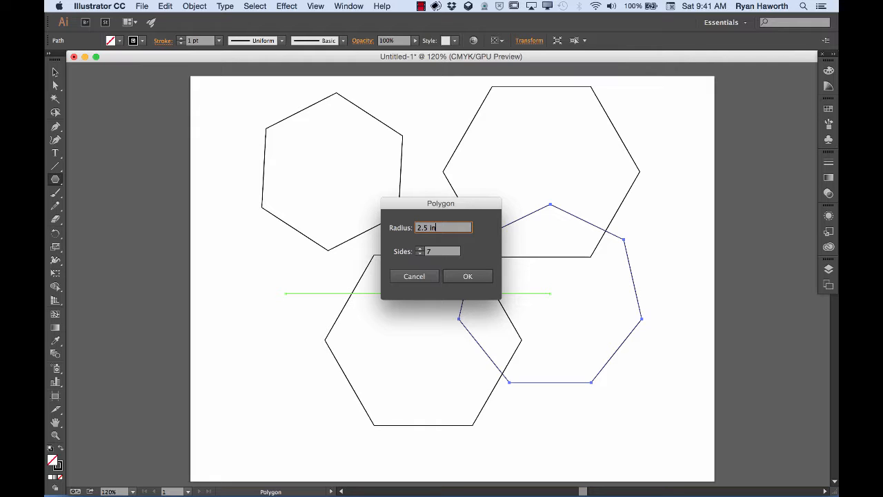
key(Tab)
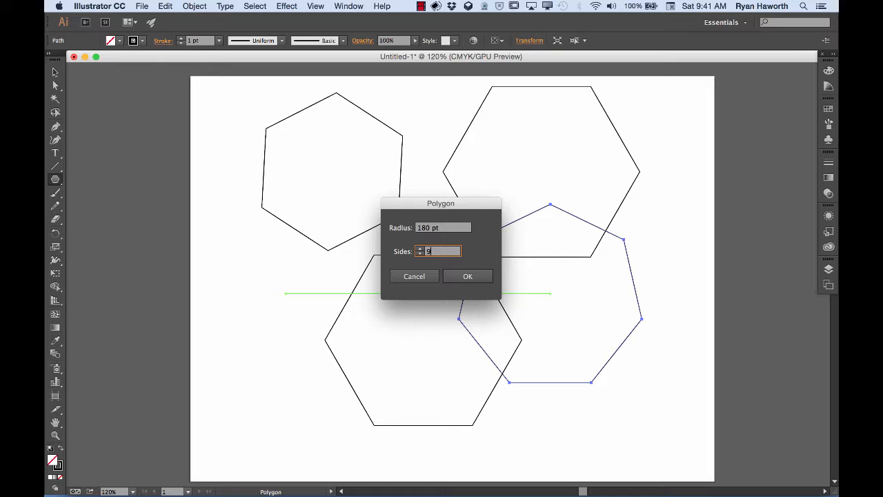
click(467, 276)
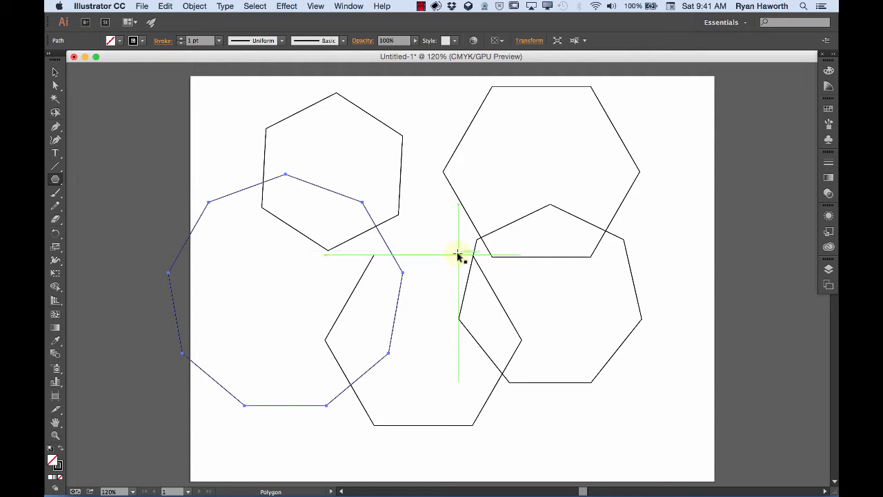
Delete all polygons from the artboard and start drawing a nine-sided polygon freehand in its upper middle.
key(super+a)
key(Delete)
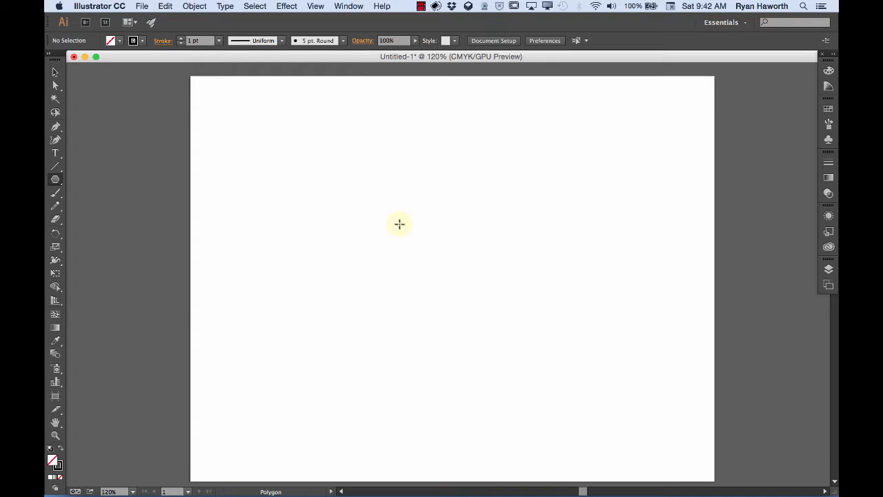
drag(400, 223, 496, 300)
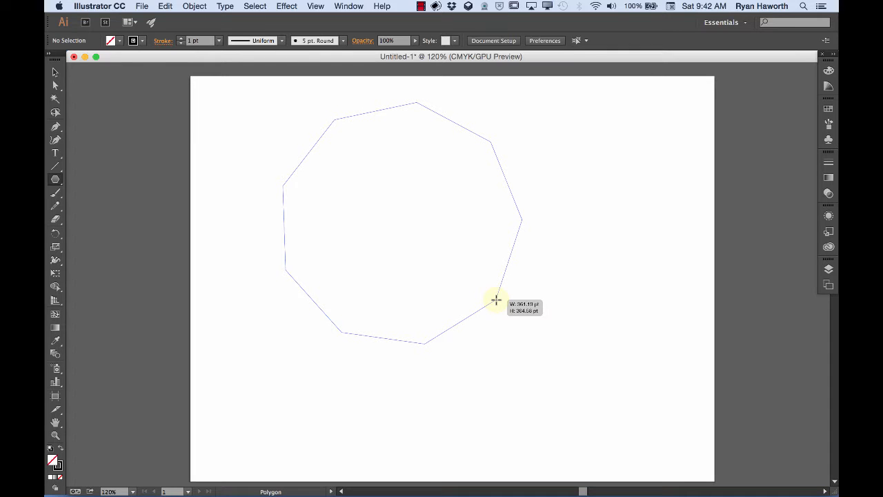
Reduce the polygon being drawn in the artboard's upper middle from nine sides to a triangle, keeping it about the same size.
drag(496, 300, 496, 302)
key(Down)
key(Down)
key(Down)
key(Down)
key(Down)
key(Down)
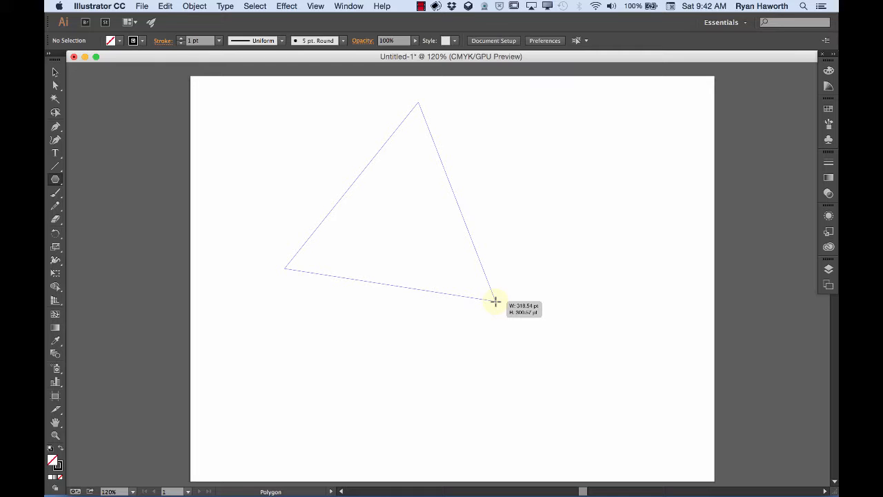
Repeatedly raise and lower the side count of the polygon being drawn, ending with seven sides at about 293 by 291 pt.
drag(495, 302, 483, 278)
key(Up)
key(Up)
key(Up)
key(Up)
key(Up)
key(Up)
key(Up)
key(Up)
key(Up)
key(Up)
key(Up)
key(Up)
key(Up)
key(Up)
key(Up)
key(Up)
key(Up)
key(Down)
key(Down)
key(Down)
key(Down)
key(Down)
key(Down)
key(Down)
key(Down)
key(Down)
key(Down)
key(Down)
key(Down)
key(Down)
key(Down)
key(Down)
key(Down)
key(Down)
key(Up)
key(Up)
key(Up)
key(Up)
key(Up)
key(Up)
key(Down)
key(Down)
key(Down)
key(Down)
key(Down)
key(Up)
key(Up)
key(Up)
key(Up)
key(Up)
key(Down)
key(Down)
key(Down)
key(Down)
key(Down)
key(Down)
key(Up)
key(Up)
key(Up)
key(Up)
key(Up)
key(Up)
key(Up)
key(Up)
key(Up)
key(Up)
key(Up)
key(Up)
key(Up)
key(Up)
key(Up)
key(Up)
key(Up)
key(Down)
key(Down)
key(Down)
key(Down)
key(Down)
key(Down)
key(Down)
key(Down)
key(Down)
key(Down)
key(Down)
key(Down)
key(Down)
key(Down)
key(Down)
key(Down)
key(Down)
key(Up)
key(Up)
key(Up)
key(Up)
key(Up)
key(Up)
key(Up)
key(Up)
key(Up)
key(Down)
key(Down)
key(Down)
key(Down)
key(Down)
key(Down)
key(Down)
key(Down)
key(Down)
key(Up)
key(Up)
key(Up)
key(Up)
key(Up)
key(Up)
key(Up)
key(Up)
key(Up)
key(Down)
key(Down)
key(Down)
key(Down)
key(Down)
key(Down)
key(Down)
key(Down)
key(Down)
key(Up)
key(Up)
key(Up)
key(Up)
key(Up)
key(Up)
key(Up)
key(Up)
key(Up)
key(Up)
key(Down)
key(Down)
key(Down)
key(Down)
key(Down)
key(Down)
key(Down)
key(Down)
key(Down)
key(Down)
key(Up)
key(Up)
key(Up)
key(Up)
key(Up)
key(Up)
key(Up)
key(Up)
key(Up)
key(Up)
key(Up)
key(Down)
key(Down)
key(Down)
key(Down)
key(Down)
key(Down)
key(Down)
key(Down)
key(Down)
key(Down)
key(Down)
key(Up)
key(Up)
key(Up)
key(Up)
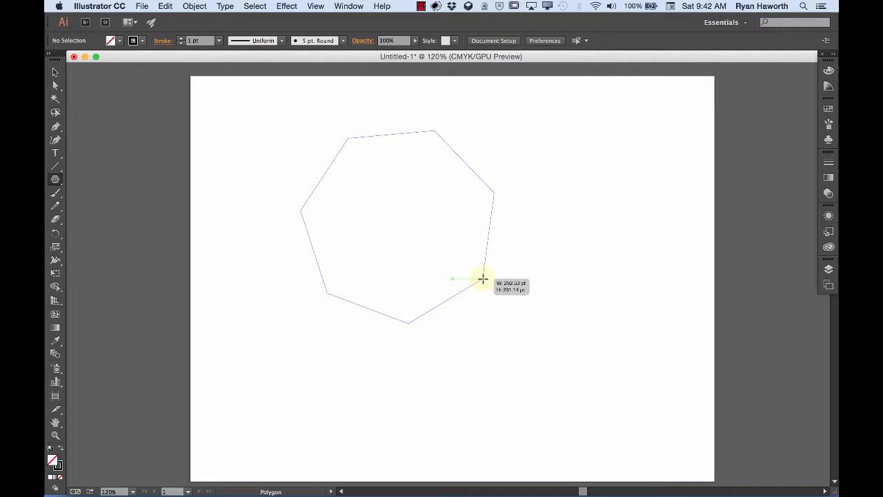
Repeatedly raise and lower the side count of the polygon being drawn, finishing it as a slightly smaller triangle in the artboard's upper middle.
mouse_move(483, 278)
mouse_down()
mouse_move(479, 287)
mouse_move(475, 225)
mouse_move(469, 278)
mouse_move(471, 270)
mouse_up()
key(Down)
key(Down)
key(Down)
key(Down)
key(Up)
key(Up)
key(Up)
key(Up)
key(Up)
key(Up)
key(Up)
key(Up)
key(Up)
key(Up)
key(Up)
key(Up)
key(Up)
key(Up)
key(Up)
key(Up)
key(Up)
key(Up)
key(Up)
key(Up)
key(Up)
key(Up)
key(Up)
key(Up)
key(Up)
key(Down)
key(Down)
key(Down)
key(Down)
key(Down)
key(Down)
key(Down)
key(Down)
key(Down)
key(Down)
key(Down)
key(Down)
key(Down)
key(Down)
key(Down)
key(Down)
key(Down)
key(Down)
key(Down)
key(Down)
key(Up)
key(Up)
key(Up)
key(Up)
key(Up)
key(Up)
key(Up)
key(Up)
key(Up)
key(Up)
key(Up)
key(Up)
key(Up)
key(Up)
key(Up)
key(Up)
key(Up)
key(Down)
key(Down)
key(Down)
key(Down)
key(Down)
key(Down)
key(Down)
key(Down)
key(Down)
key(Down)
key(Down)
key(Down)
key(Down)
key(Down)
key(Down)
key(Down)
key(Down)
key(Up)
key(Up)
key(Up)
key(Up)
key(Up)
key(Up)
key(Up)
key(Down)
key(Down)
key(Down)
key(Down)
key(Down)
key(Down)
key(Down)
key(Up)
key(Up)
key(Up)
key(Down)
key(Down)
key(Down)
key(Up)
key(Up)
key(Up)
key(Up)
key(Up)
key(Up)
key(Up)
key(Up)
key(Up)
key(Up)
key(Up)
key(Up)
key(Up)
key(Up)
key(Up)
key(Up)
key(Up)
key(Down)
key(Down)
key(Down)
key(Down)
key(Down)
key(Down)
key(Down)
key(Down)
key(Down)
key(Down)
key(Down)
key(Down)
key(Down)
key(Down)
key(Down)
key(Down)
key(Down)
key(Up)
key(Up)
key(Up)
key(Up)
key(Up)
key(Up)
key(Down)
key(Down)
key(Down)
key(Down)
key(Down)
key(Down)
key(Up)
key(Up)
key(Up)
key(Up)
key(Up)
key(Up)
key(Up)
key(Up)
key(Up)
key(Up)
key(Up)
key(Up)
key(Up)
key(Up)
key(Up)
key(Up)
key(Up)
key(Down)
key(Down)
key(Down)
key(Down)
key(Down)
key(Down)
key(Down)
key(Down)
key(Down)
key(Down)
key(Down)
key(Down)
key(Down)
key(Down)
key(Down)
key(Down)
key(Down)
key(Down)
key(Down)
key(Down)
key(Down)
key(Down)
key(Down)
key(Down)
key(Down)
key(Down)
key(Down)
key(Down)
key(Down)
key(Down)
key(Up)
key(Down)
key(Up)
key(Up)
key(Up)
key(Up)
key(Up)
key(Down)
key(Down)
key(Down)
key(Down)
key(Down)
key(Up)
key(Up)
key(Up)
key(Up)
key(Up)
key(Up)
key(Up)
key(Up)
key(Up)
key(Up)
key(Up)
key(Down)
key(Down)
key(Down)
key(Down)
key(Down)
key(Down)
key(Down)
key(Down)
key(Down)
key(Down)
key(Down)
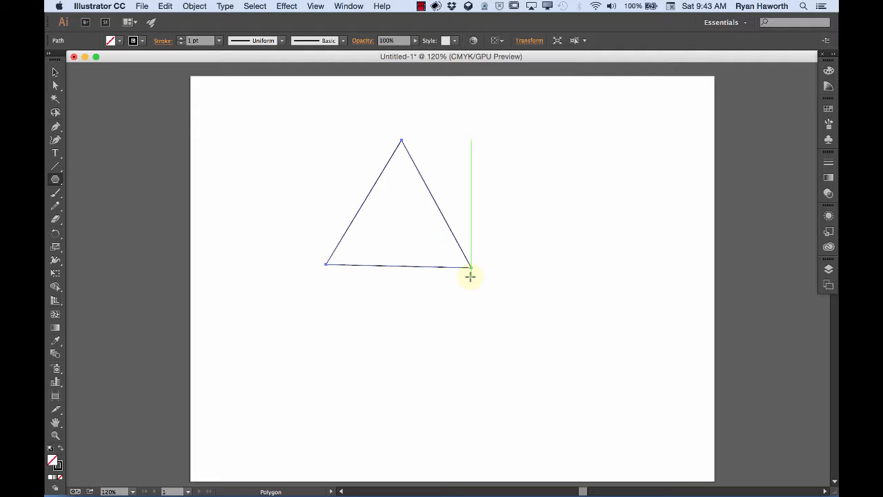
Delete the triangle and draw a large upright pentagon freehand in the middle of the artboard.
key(BackSpace)
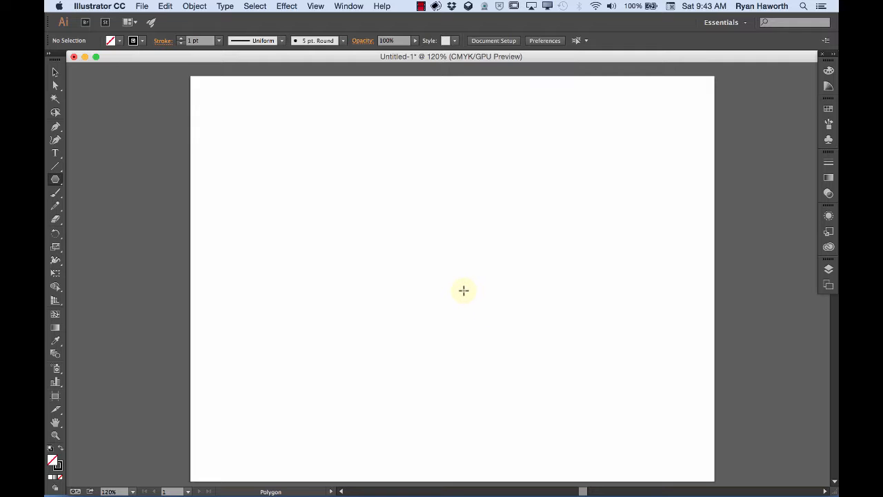
drag(462, 289, 374, 198)
key(Up)
key(Up)
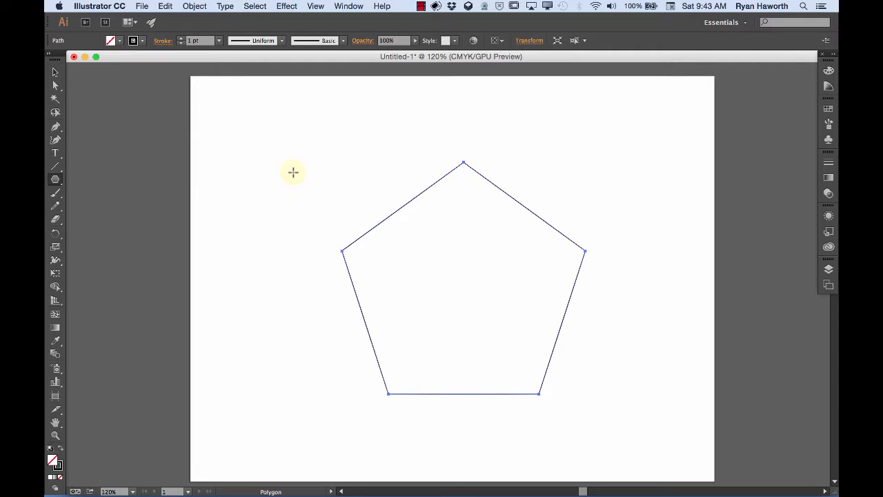
Draw a smaller tilted pentagon freehand in the artboard's upper left and place a five-sided polygon of 92.9531 pt radius in its upper right.
drag(292, 172, 288, 111)
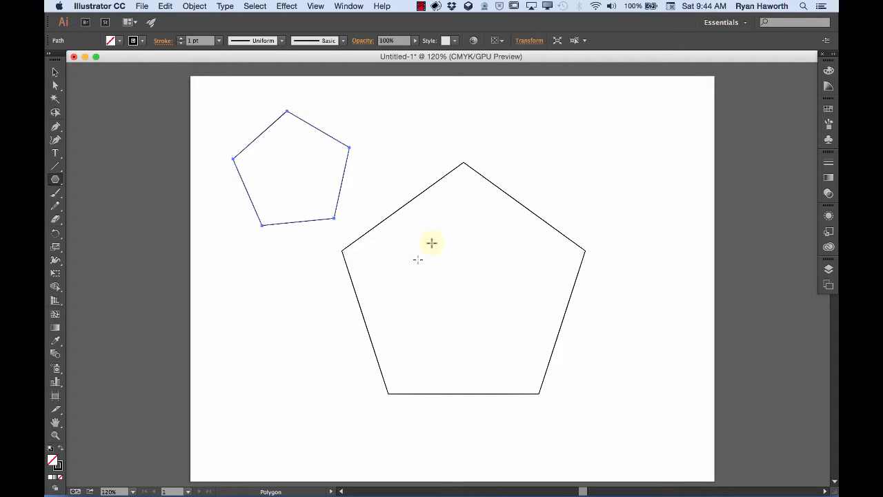
click(576, 180)
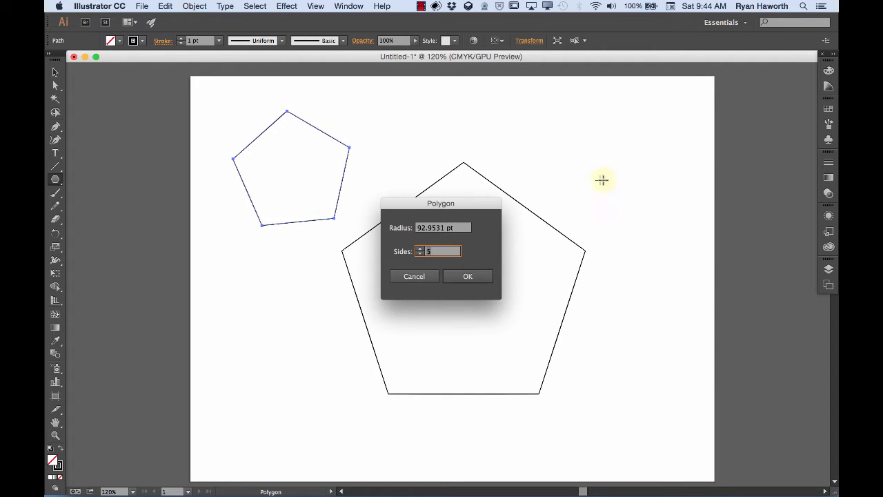
click(466, 277)
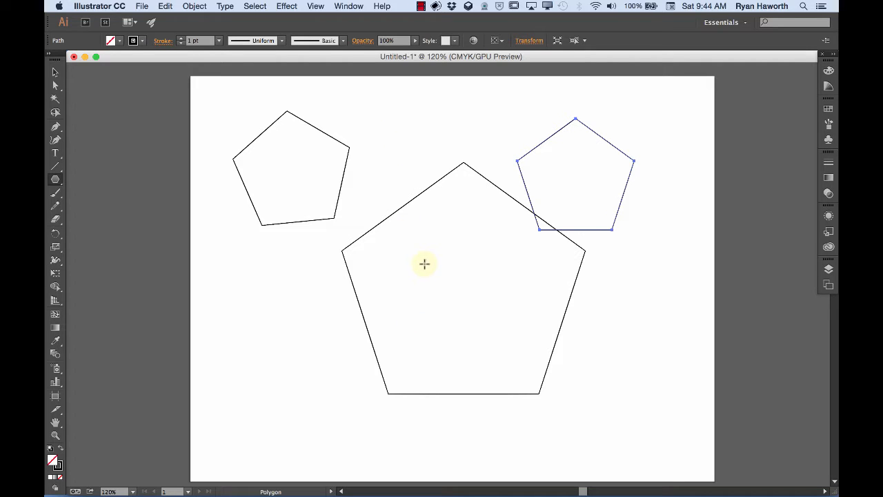
Draw a polygon freehand over the central pentagon, repeatedly lowering and raising its side count to end at seven, and delete it.
drag(425, 262, 389, 175)
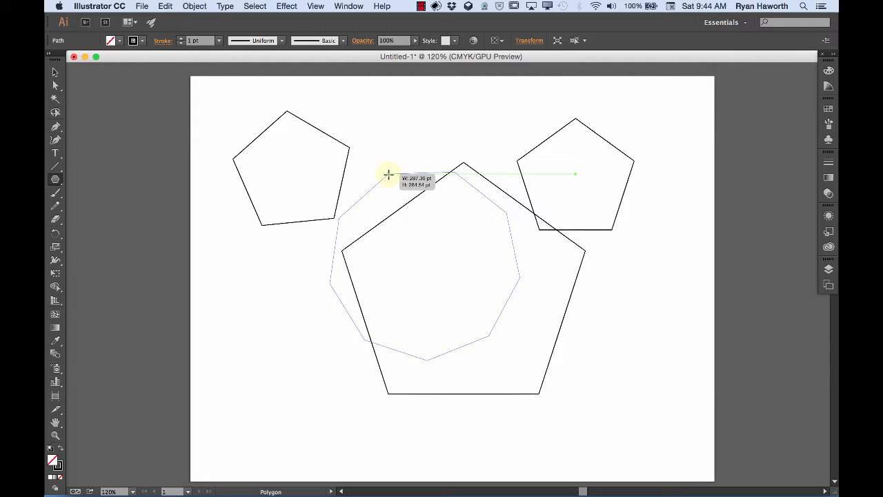
key(Down)
key(Down)
key(Down)
drag(389, 174, 379, 151)
key(Down)
key(Down)
key(Down)
key(Up)
key(Up)
key(Up)
key(Up)
key(Up)
key(Up)
key(Up)
key(Up)
key(Up)
key(Down)
key(Down)
key(Down)
key(Down)
key(Down)
key(Down)
key(Down)
key(Down)
key(Down)
key(Up)
key(Up)
key(Up)
key(Up)
key(Up)
key(Up)
key(Up)
key(Up)
key(Up)
key(Up)
key(Up)
key(Up)
key(Down)
key(Down)
key(Down)
key(Down)
key(Down)
key(Down)
key(Down)
key(Down)
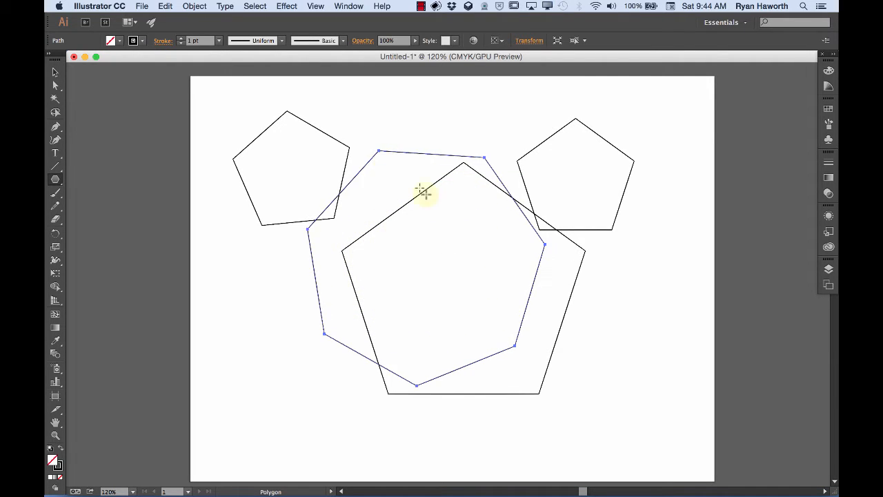
key(Delete)
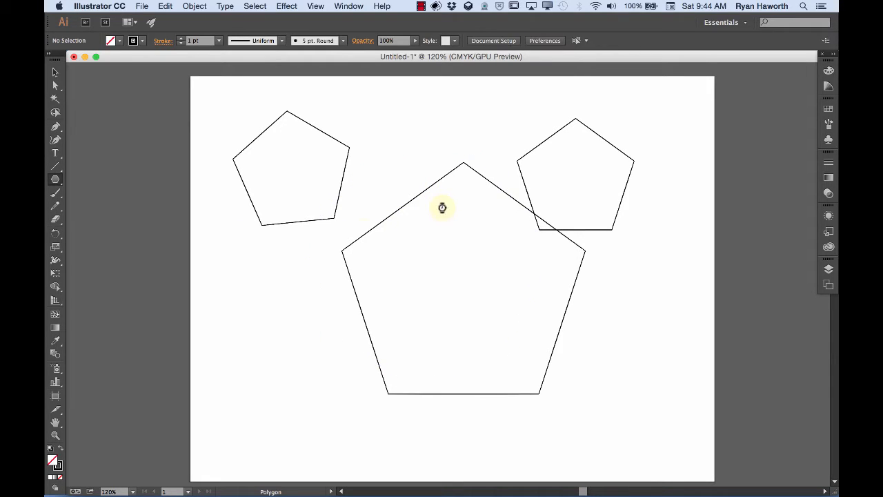
Place a 25-sided polygon with a 184.3042 pt radius at the artboard's left edge, beside the central pentagon.
click(253, 292)
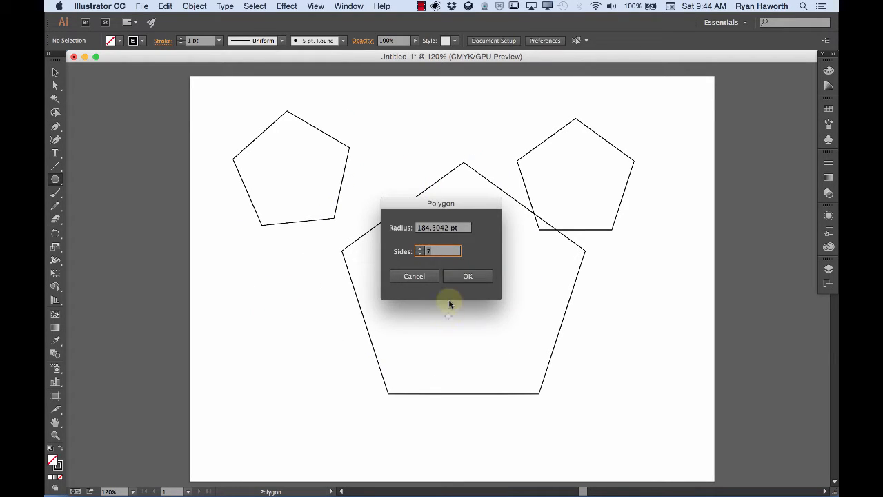
text(25)
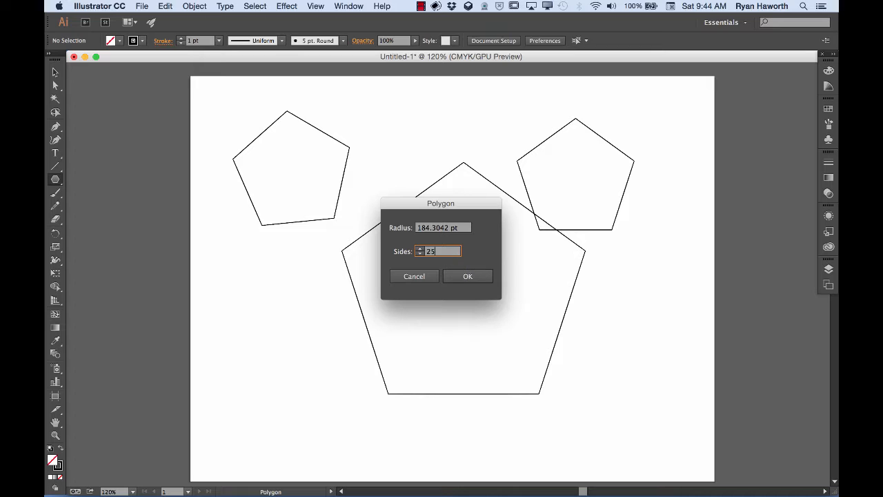
click(462, 275)
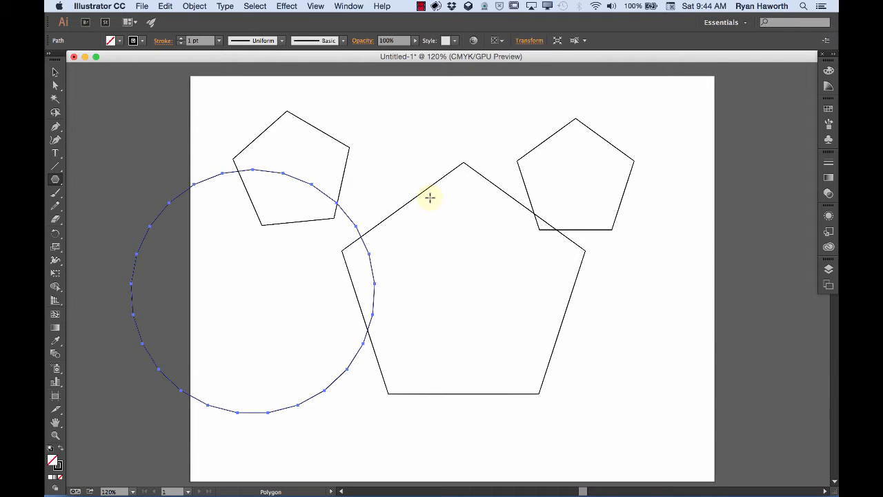
Replace the large 25-sided polygon with a smaller one drawn freehand in the artboard's lower left.
key(Delete)
drag(286, 340, 292, 288)
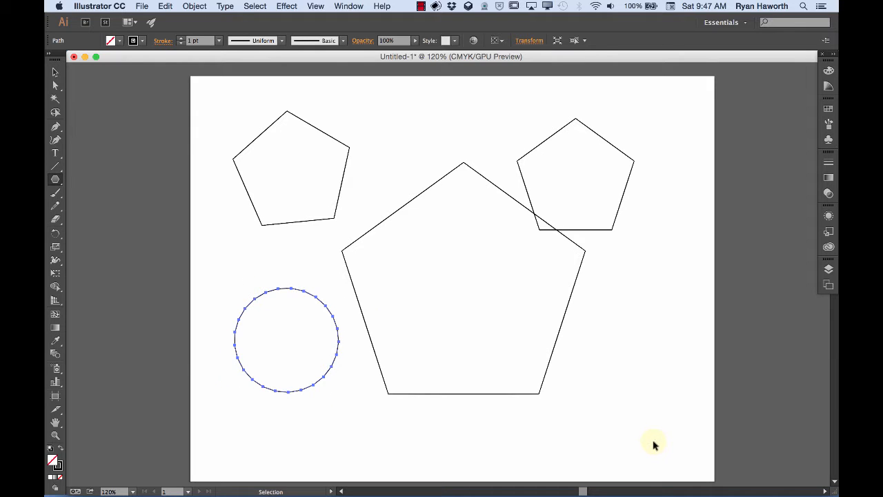
Delete all polygons from the artboard and draw a large upside-down five-pointed star freehand in its middle with the Star tool.
key(super+a)
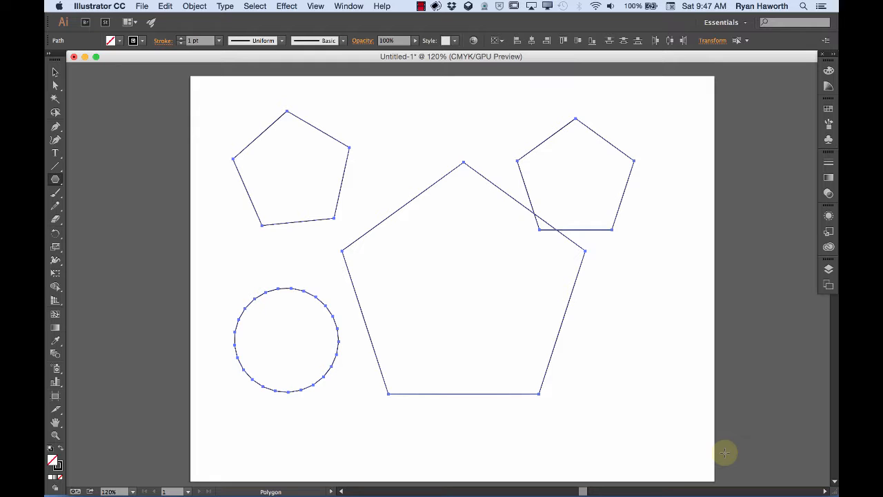
key(Delete)
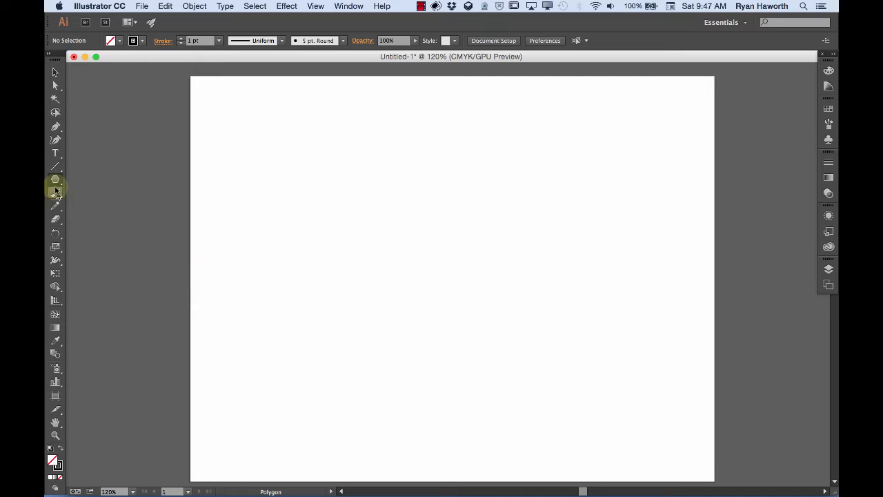
drag(56, 181, 119, 235)
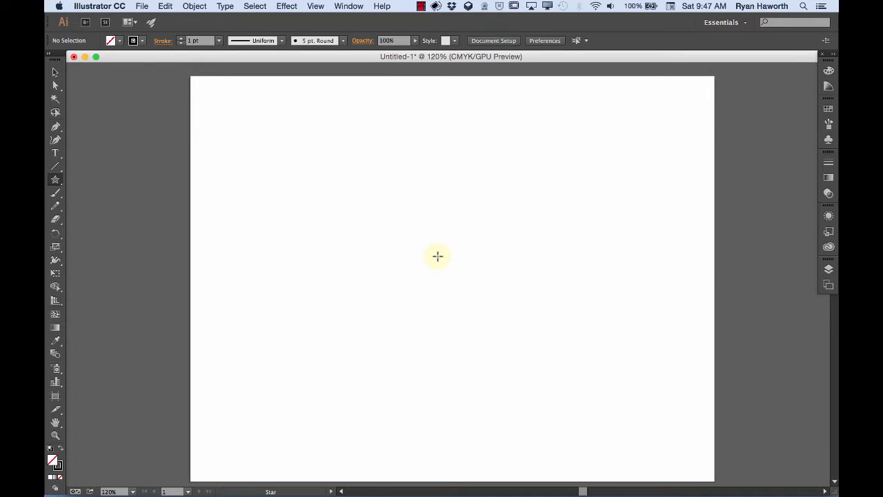
drag(442, 269, 365, 161)
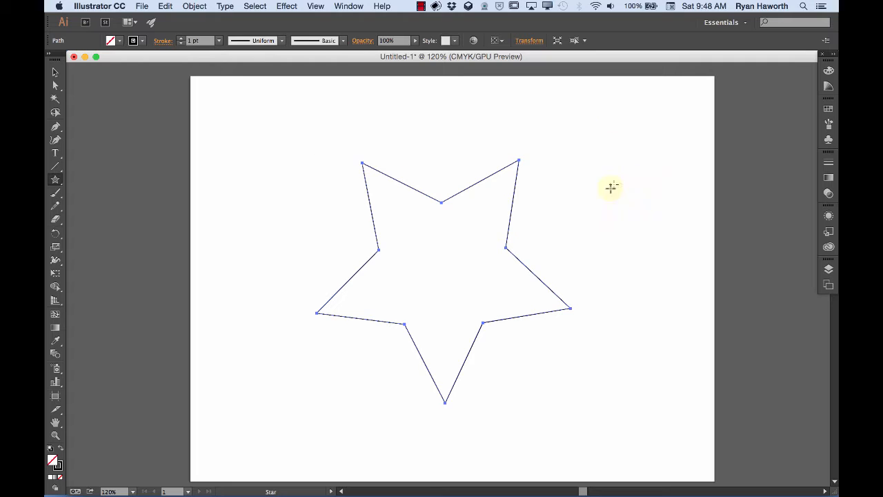
Draw three smaller upright five-pointed stars freehand in the artboard's upper right, upper left and lower left.
drag(615, 185, 546, 136)
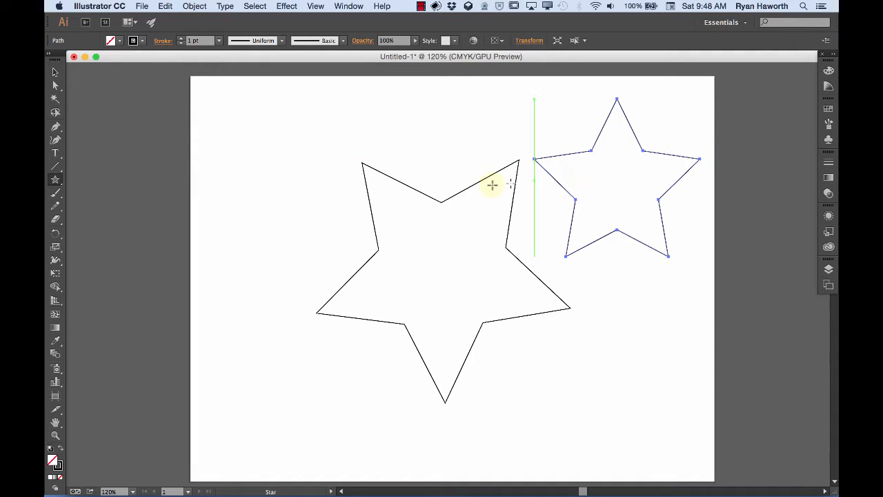
drag(276, 173, 221, 111)
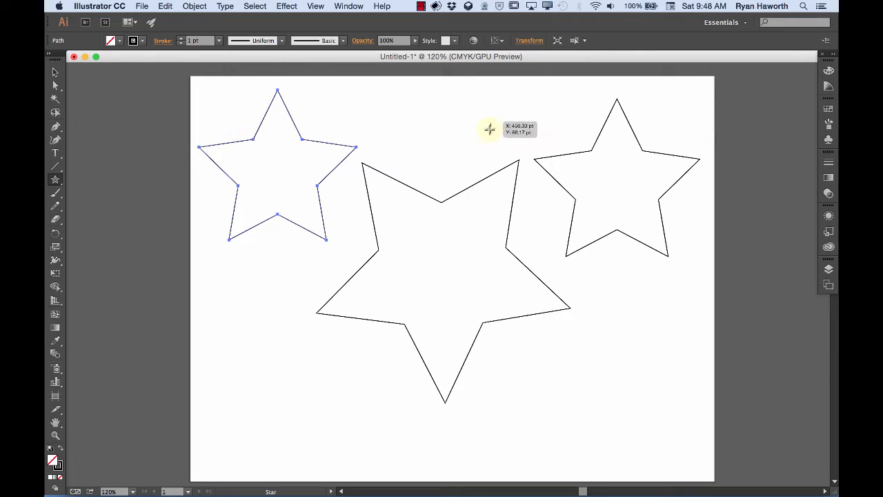
drag(288, 396, 226, 352)
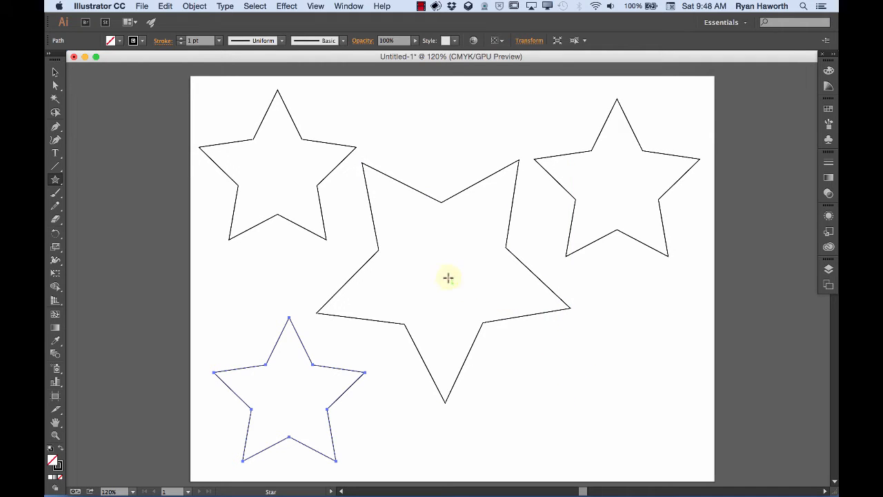
Draw and delete a tiny star inside the large central one, and place another there with radii of 1.6667 pt and 0.8333 pt.
drag(505, 298, 507, 298)
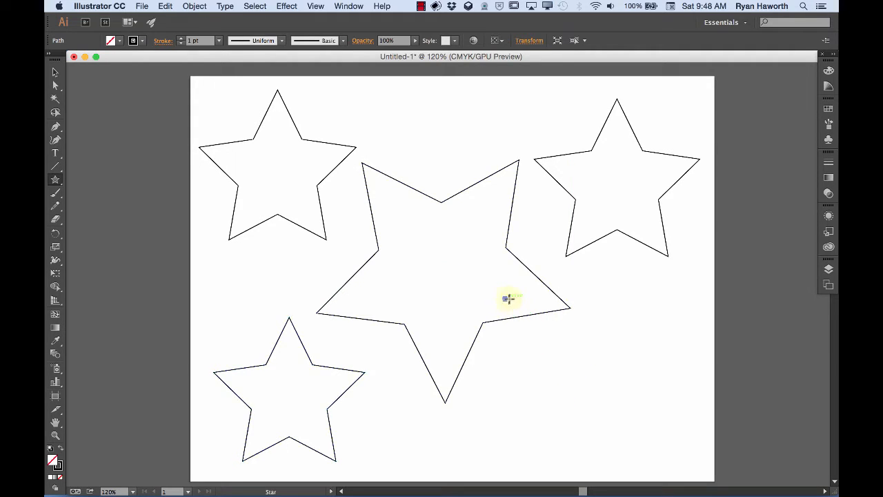
key(Delete)
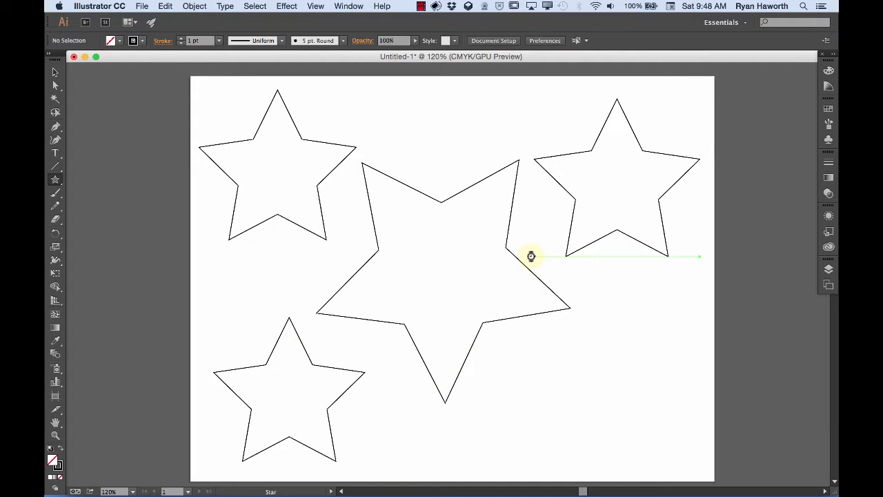
click(502, 301)
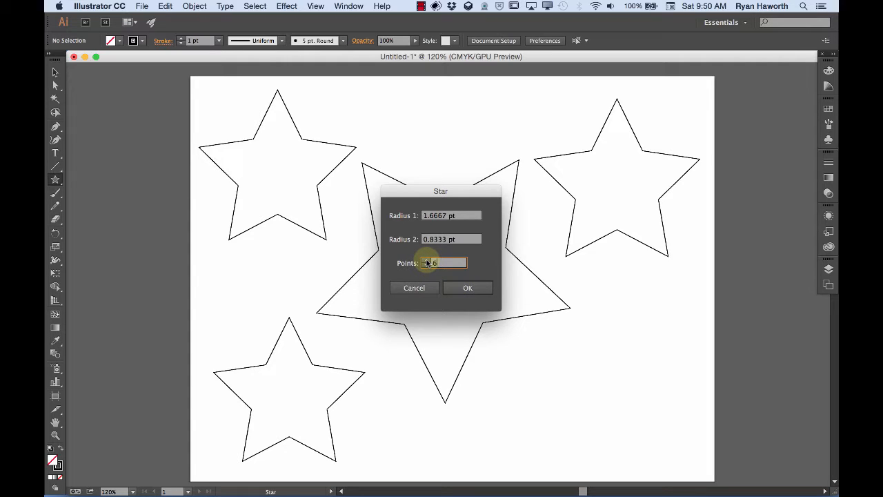
click(469, 290)
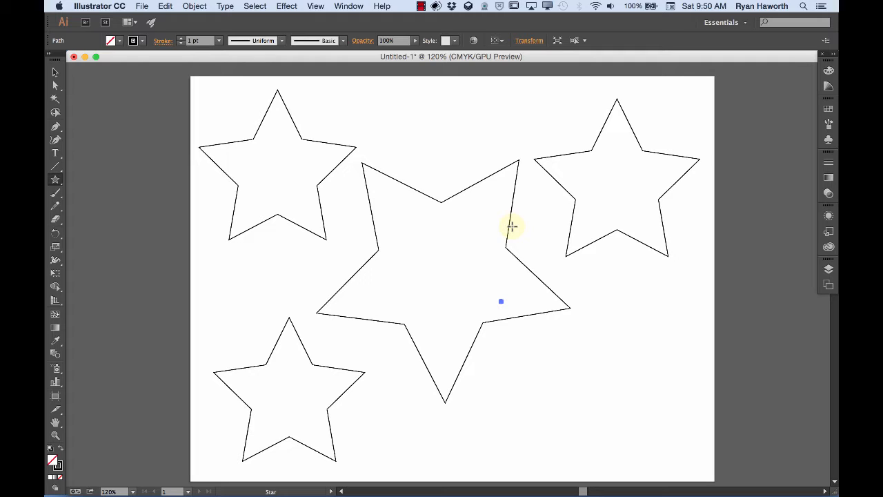
key(super+shift+a)
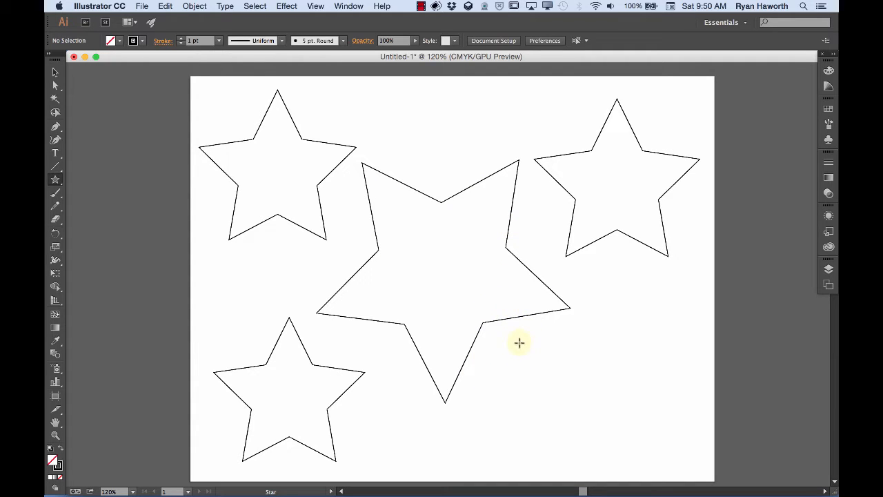
Draw a tilted eight-pointed star freehand over the central star's lower right and give it the default white fill and black stroke.
mouse_move(523, 347)
mouse_down()
mouse_move(450, 268)
mouse_move(442, 276)
mouse_move(452, 282)
mouse_up()
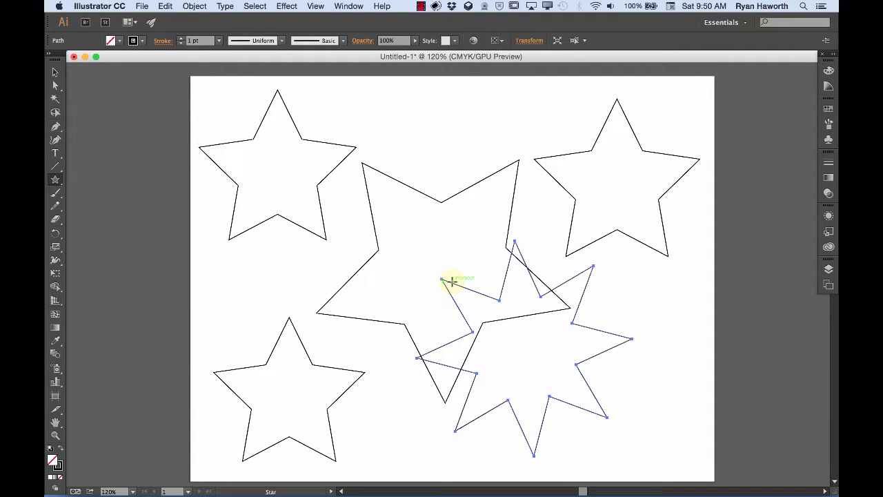
key(d)
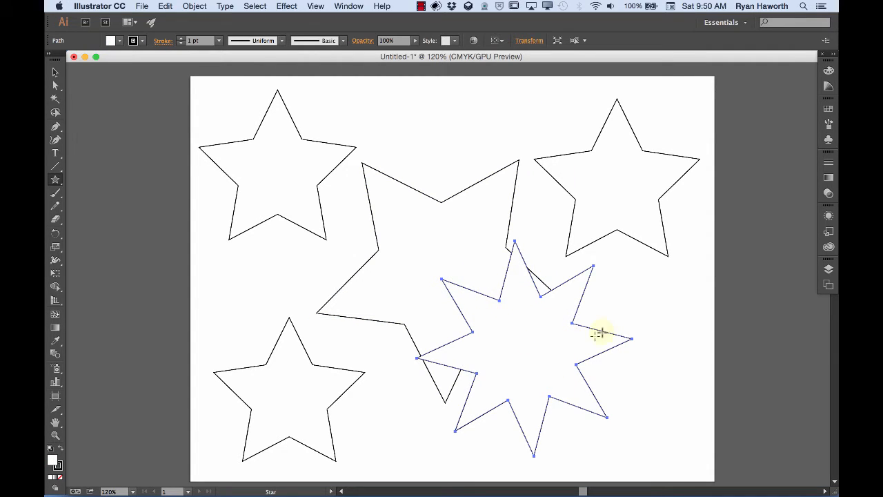
Create a six-pointed star with radii of 163.0341 pt and 81.517 pt and move it fully onto the artboard's upper middle.
click(442, 159)
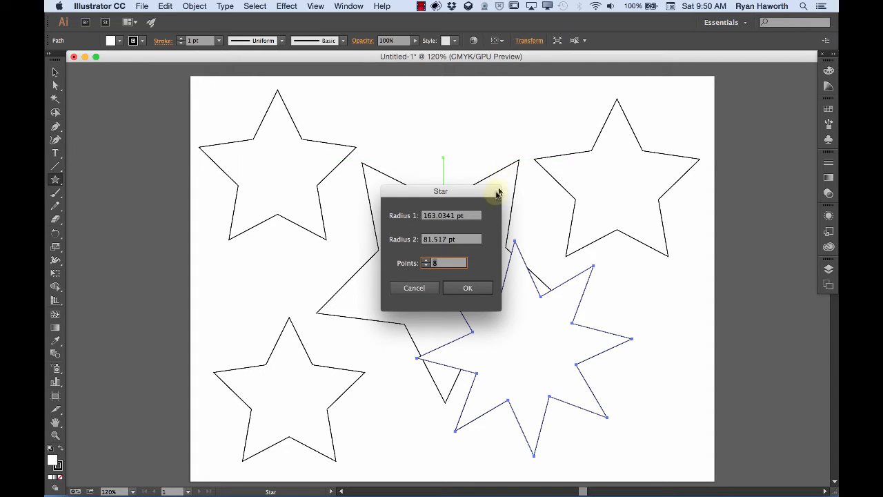
click(427, 266)
click(467, 288)
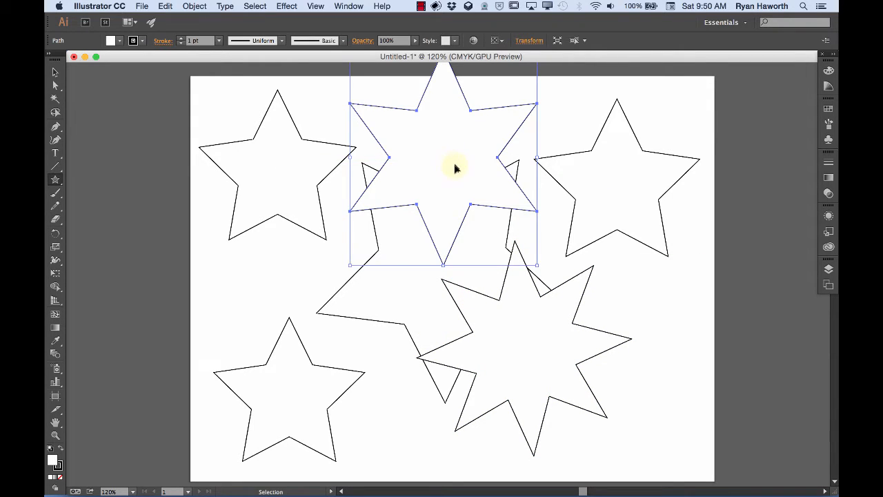
drag(457, 167, 440, 206)
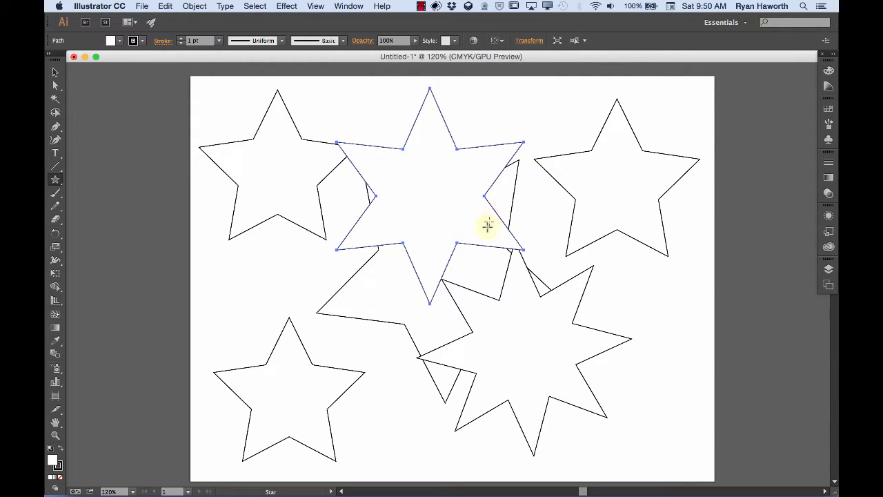
Create a 25-pointed star with radii of 163.0341 pt and 81.517 pt and move it toward the artboard's middle.
click(267, 299)
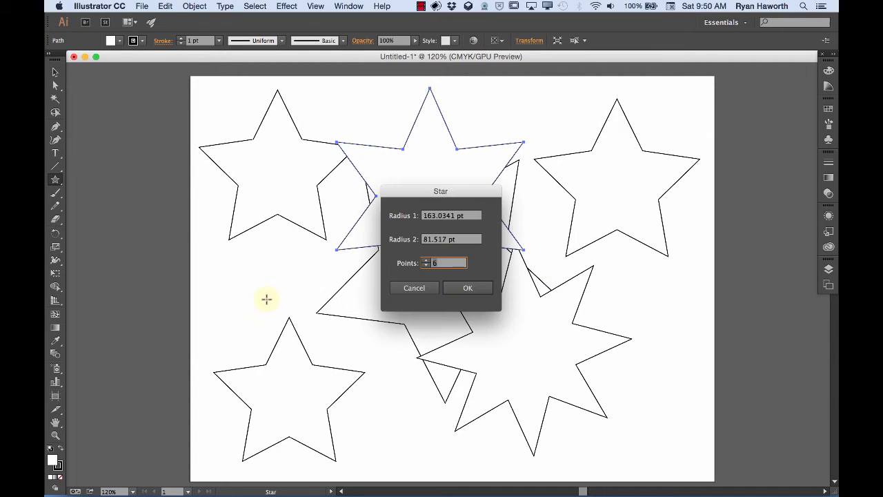
click(426, 261)
click(425, 261)
click(426, 260)
click(426, 260)
click(426, 260)
click(425, 260)
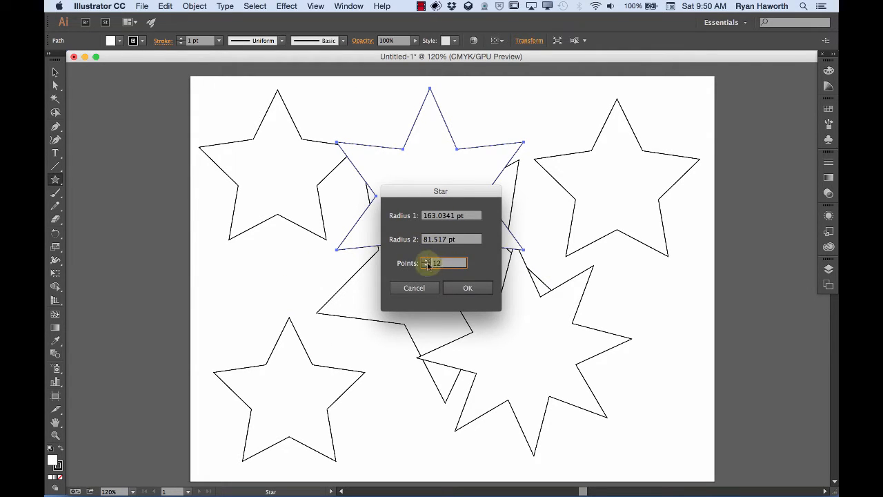
text(25)
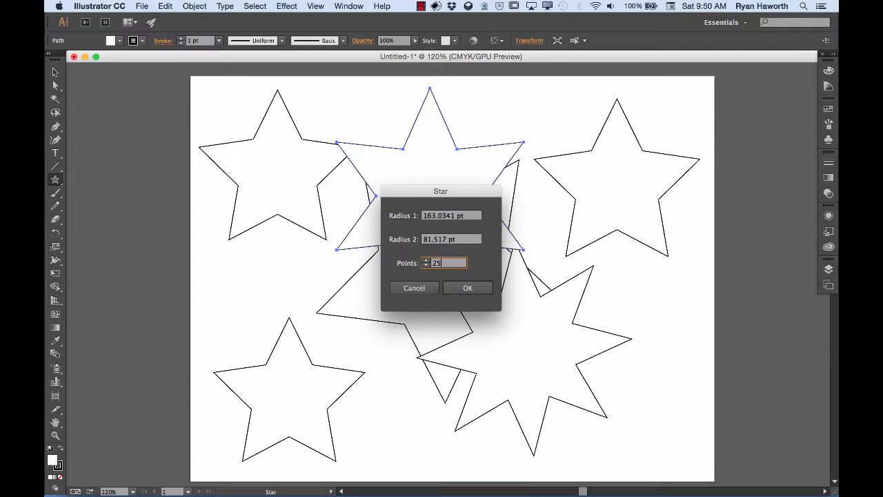
key(Return)
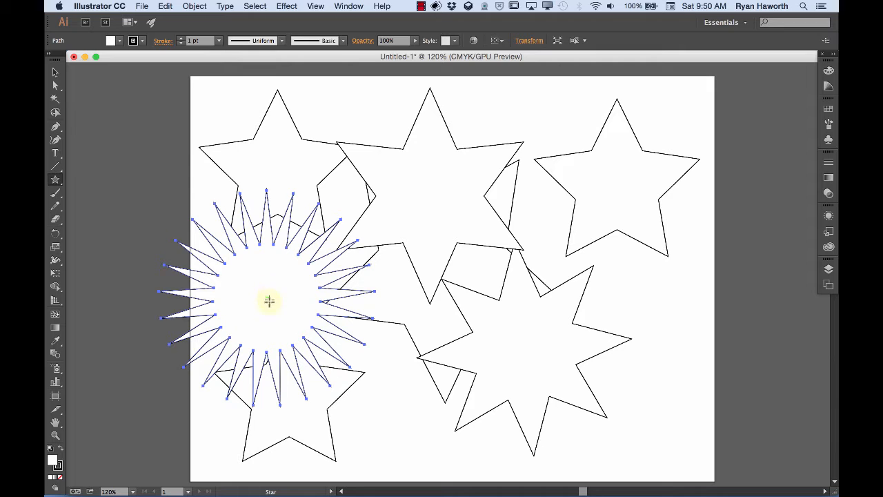
key(v)
drag(272, 302, 365, 284)
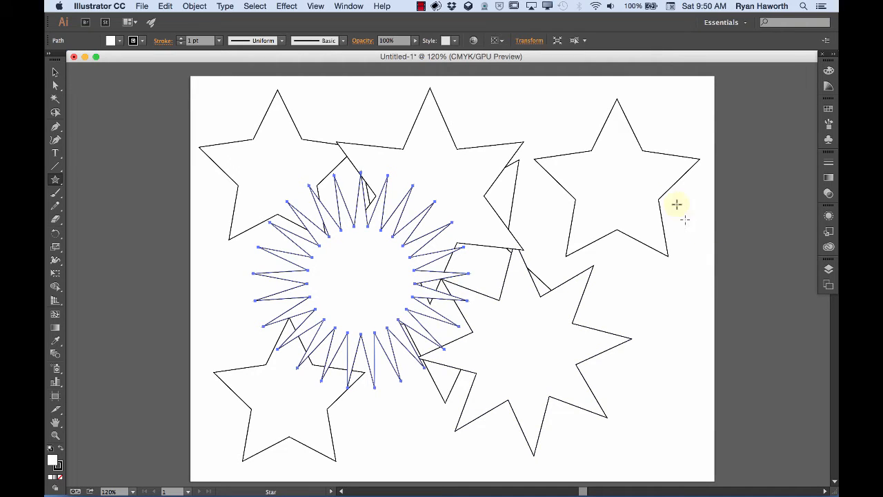
Create a three-pointed star with radii of 163.0341 pt and 81.517 pt over the artboard's upper-right stars.
click(553, 206)
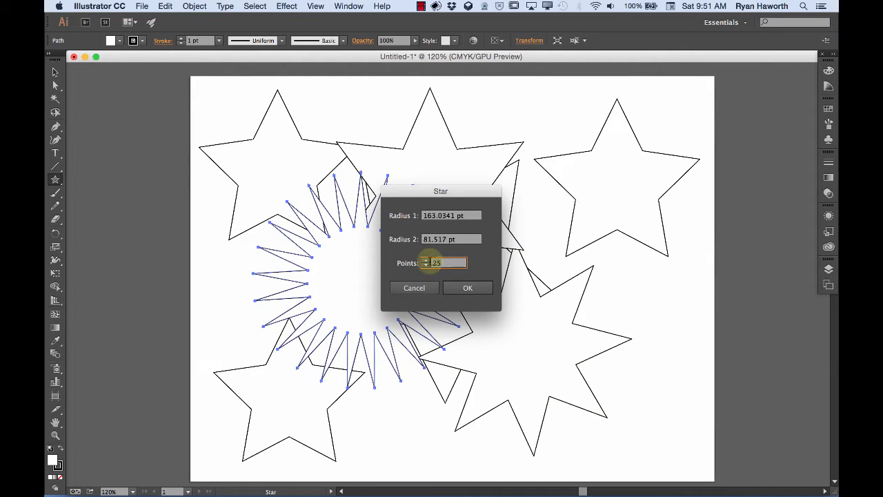
text(33)
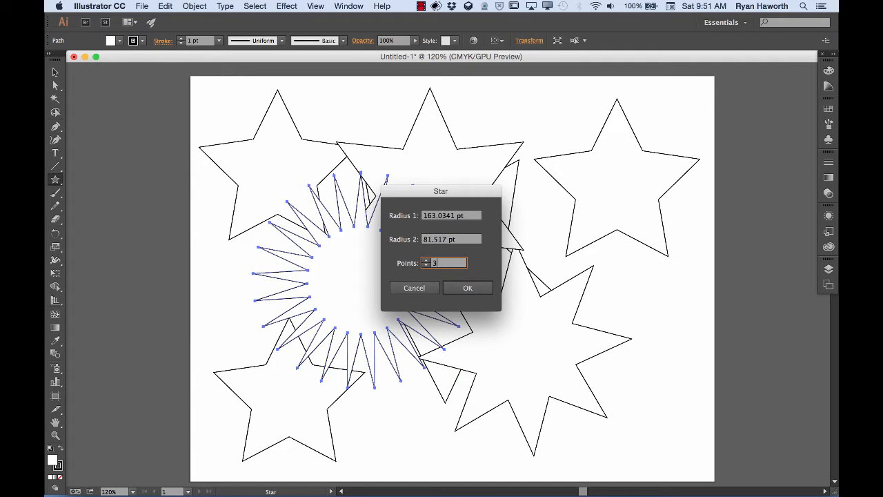
click(427, 265)
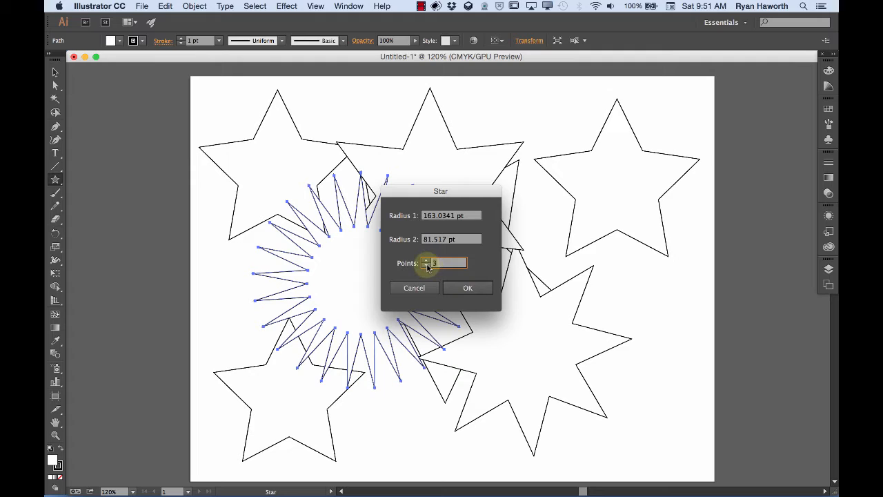
click(466, 290)
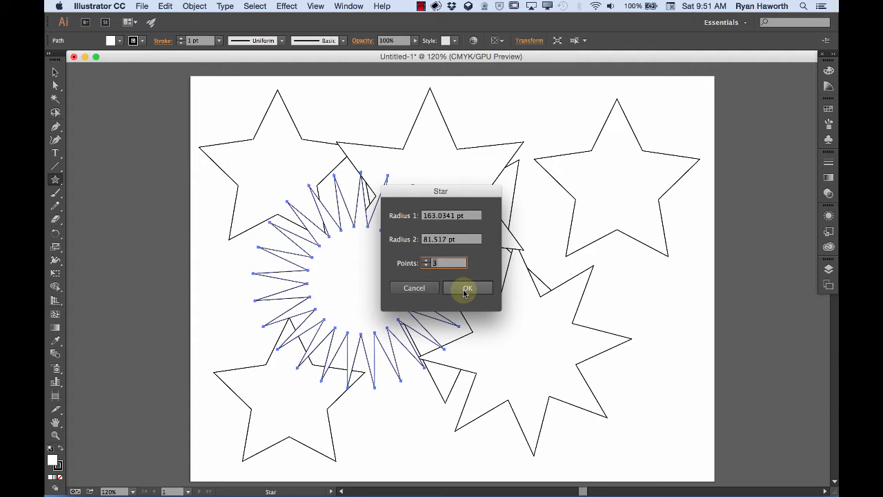
click(466, 289)
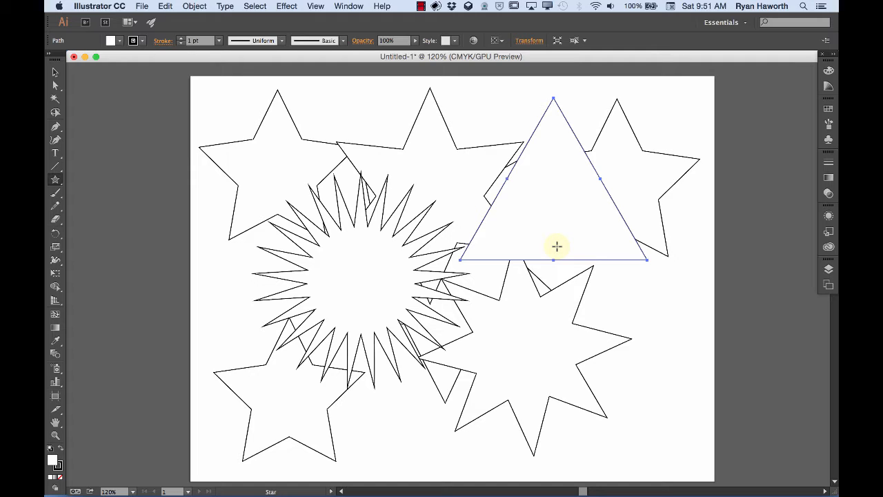
Delete every star to clear the artboard.
key(v)
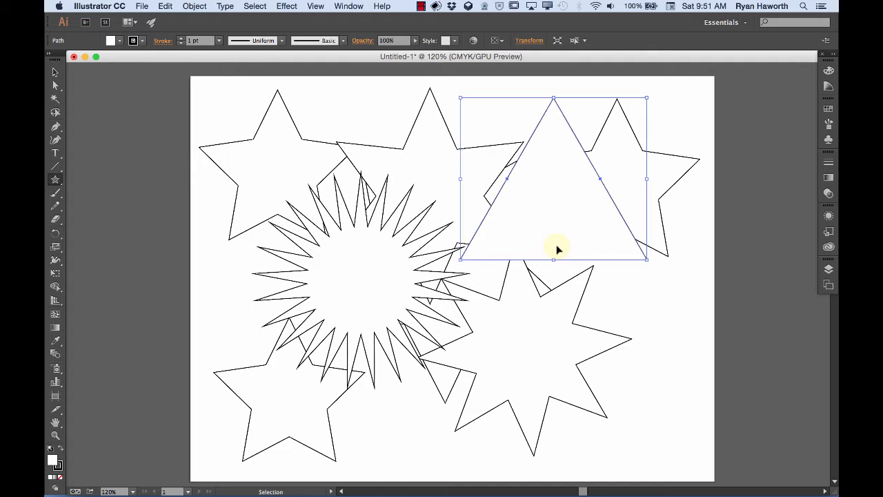
key(super+a)
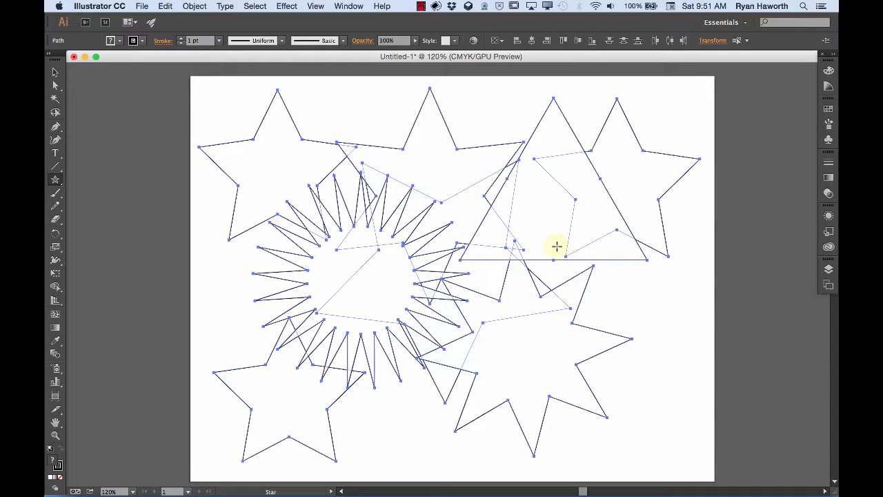
key(Delete)
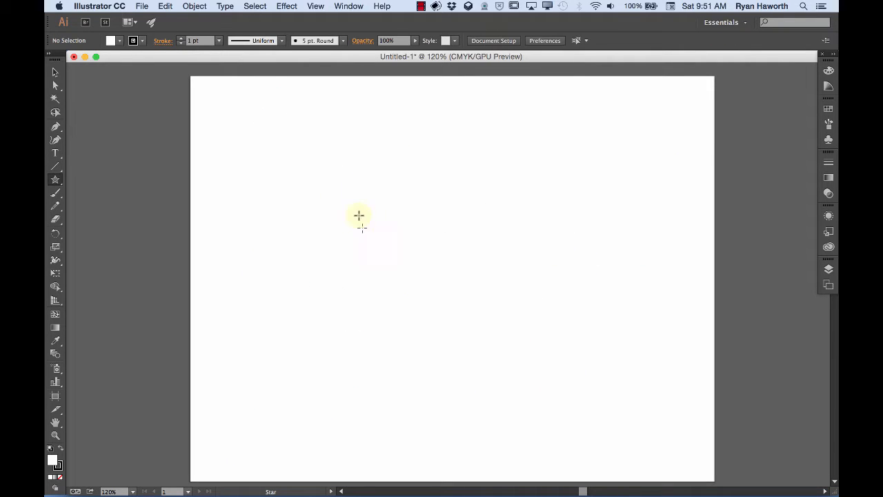
Create a narrow three-pointed star with radii of 163.0341 pt and 30 pt in the artboard's upper middle.
click(439, 236)
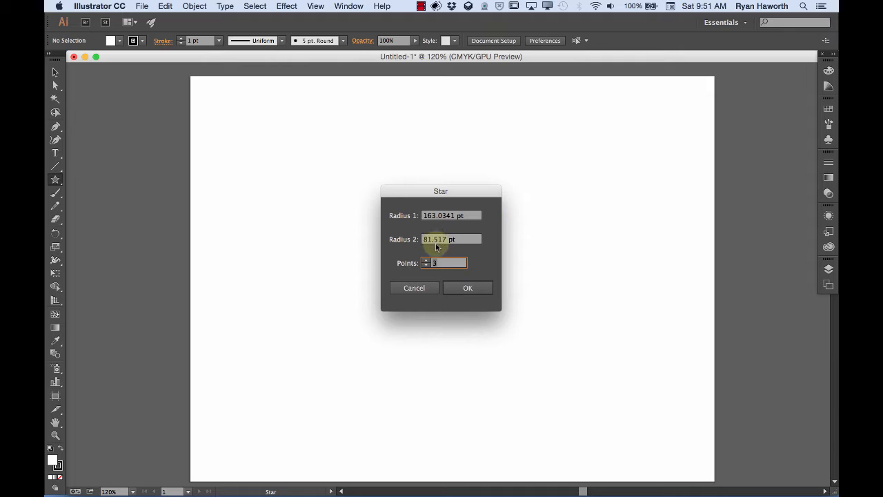
drag(426, 241, 447, 236)
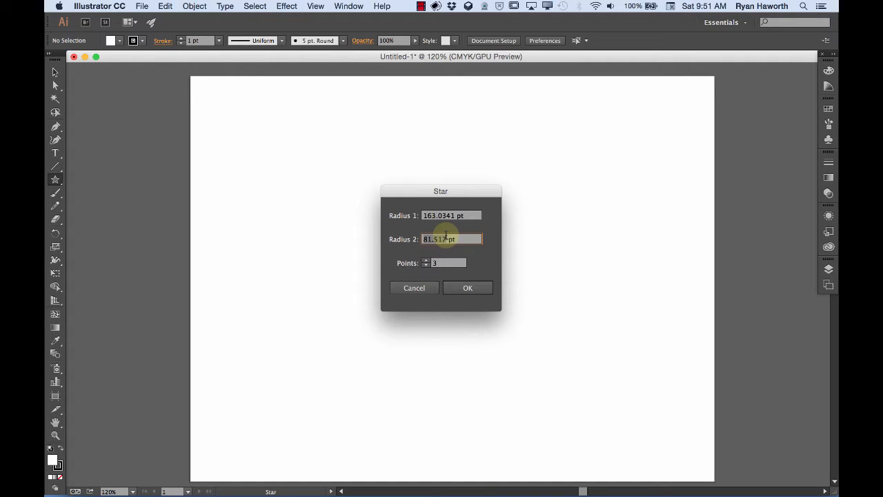
text(30)
key(Return)
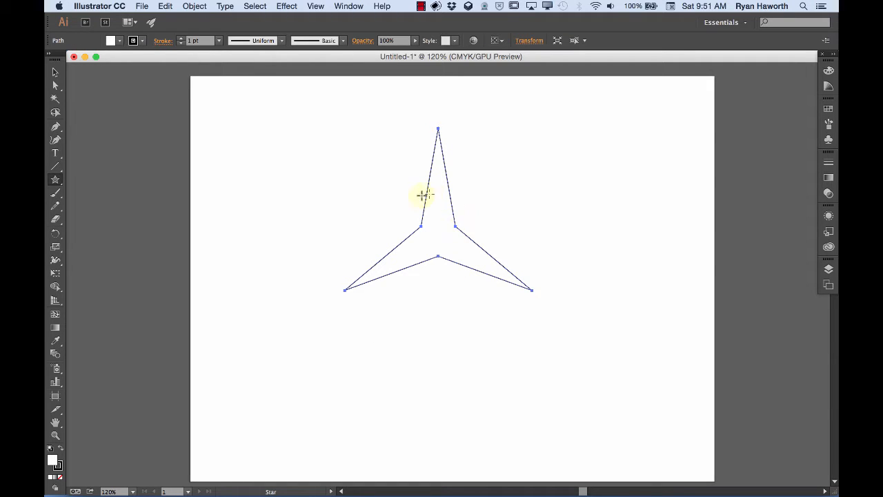
Create and delete a three-pointed star with radii of 163.0341 pt and 300 pt over the artboard's upper right, and discard a tiny freehand one.
click(462, 246)
click(416, 288)
click(581, 185)
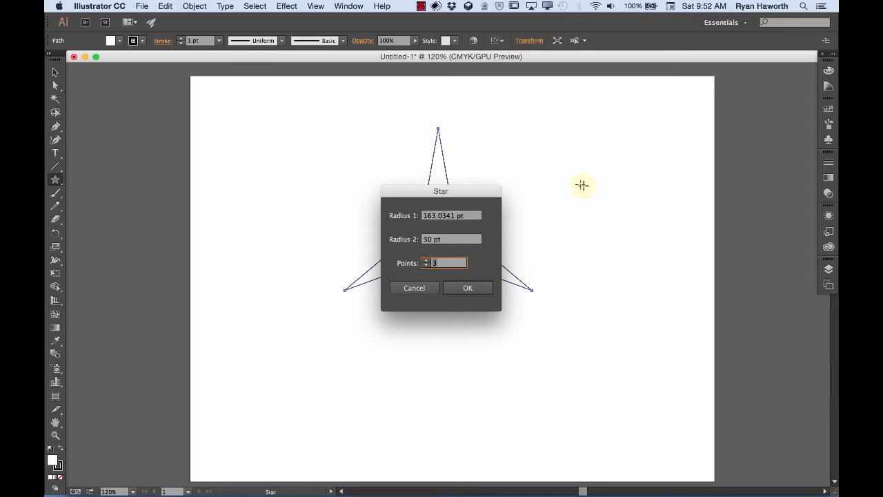
click(432, 240)
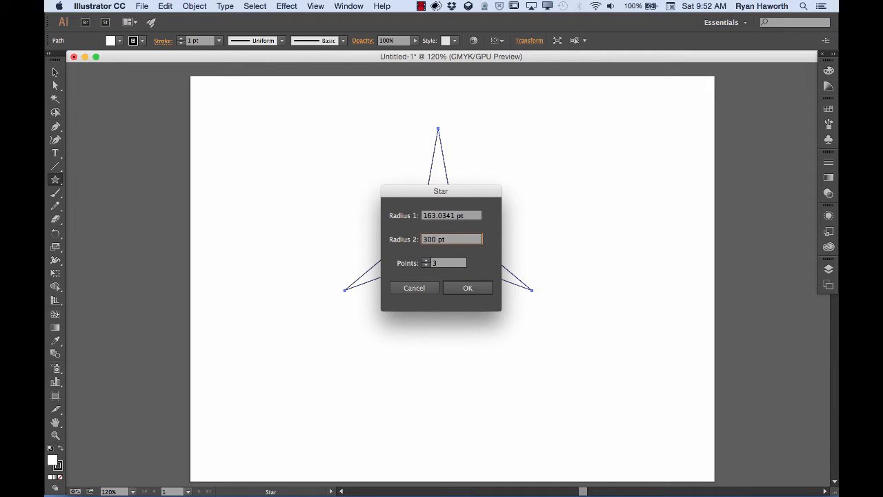
click(462, 288)
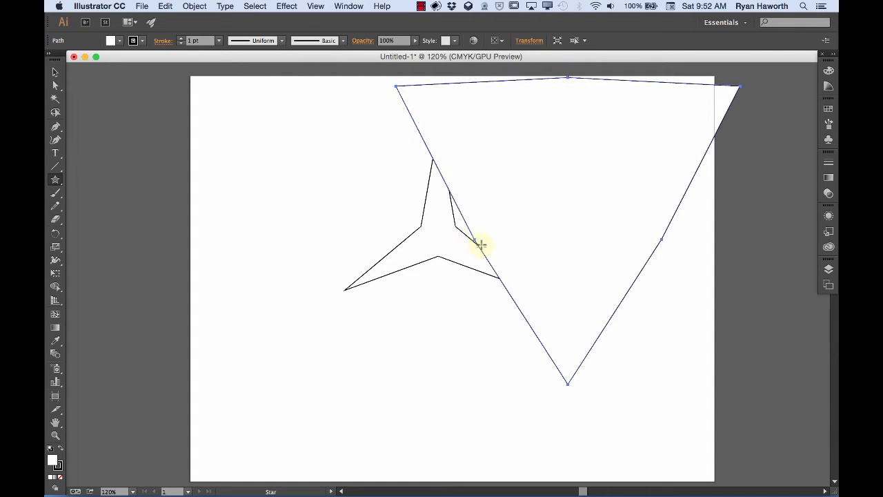
drag(481, 245, 472, 237)
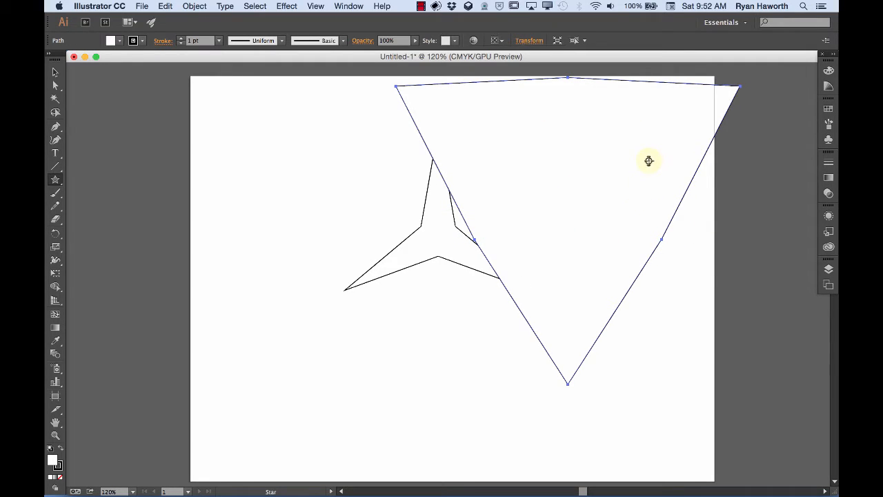
key(Delete)
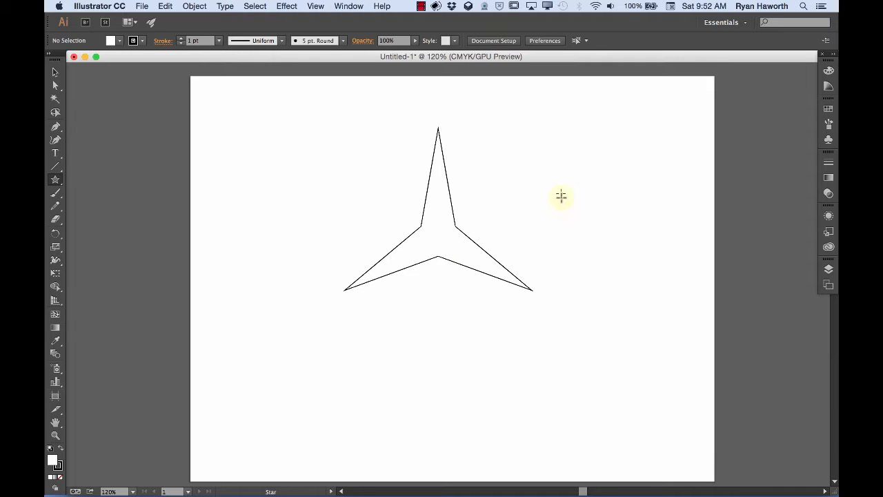
drag(581, 201, 591, 200)
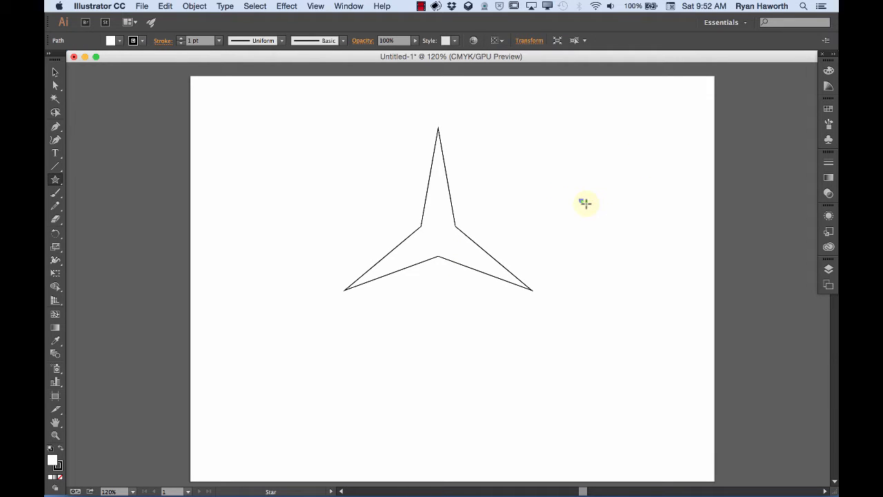
key(Delete)
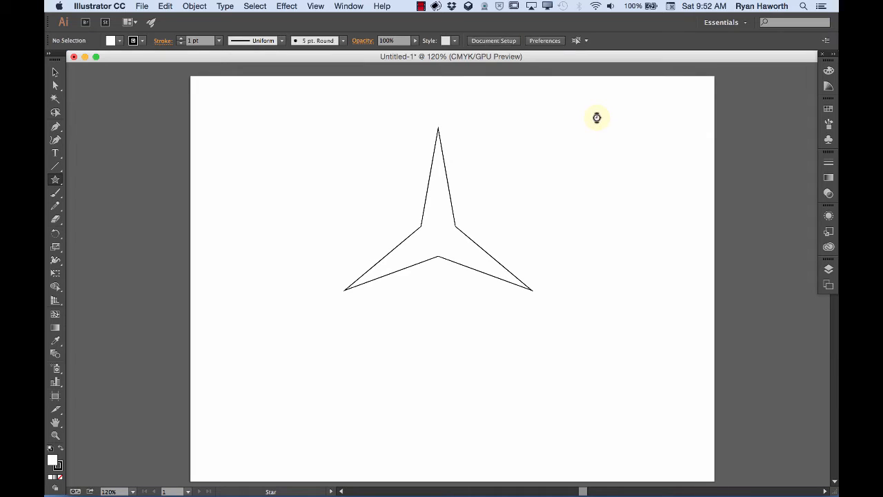
Create a three-pointed star with radii of 200 pt and 900 pt on the artboard's right side, and undo it.
click(548, 213)
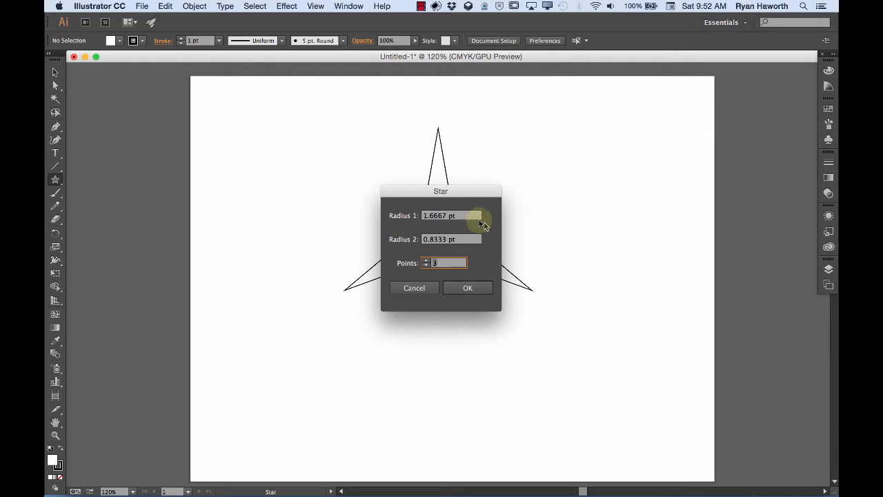
click(449, 215)
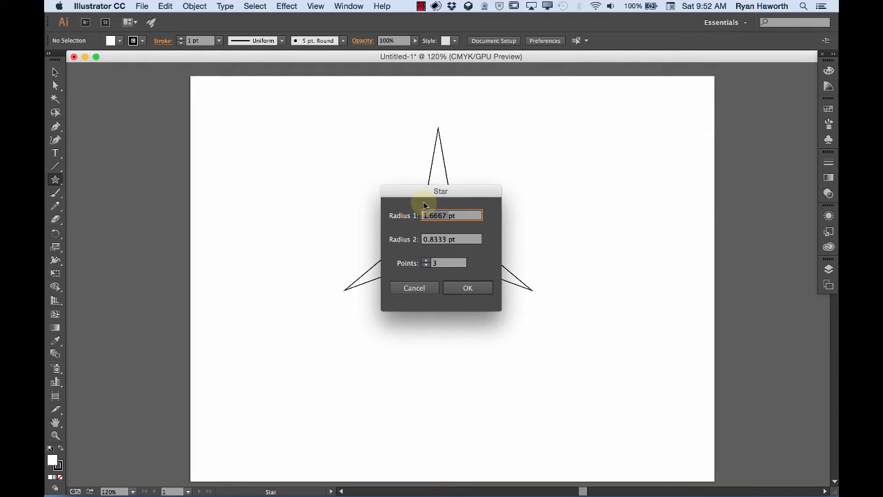
text(200)
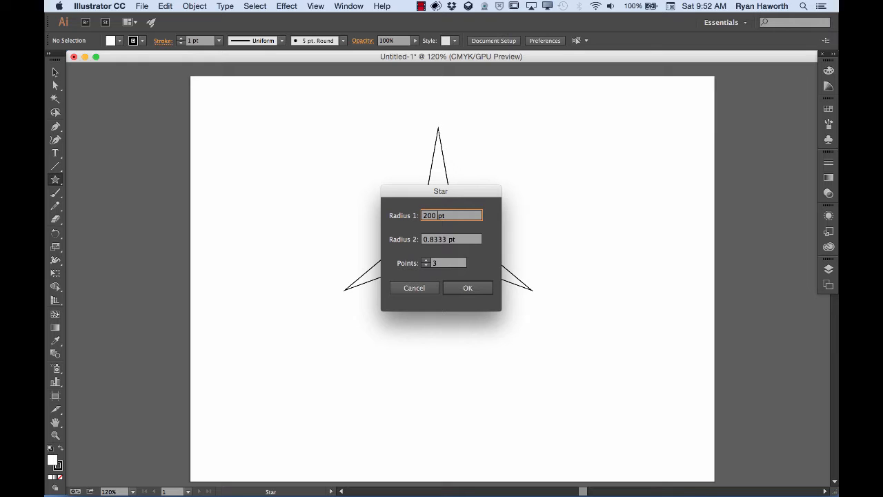
key(Tab)
text(9)
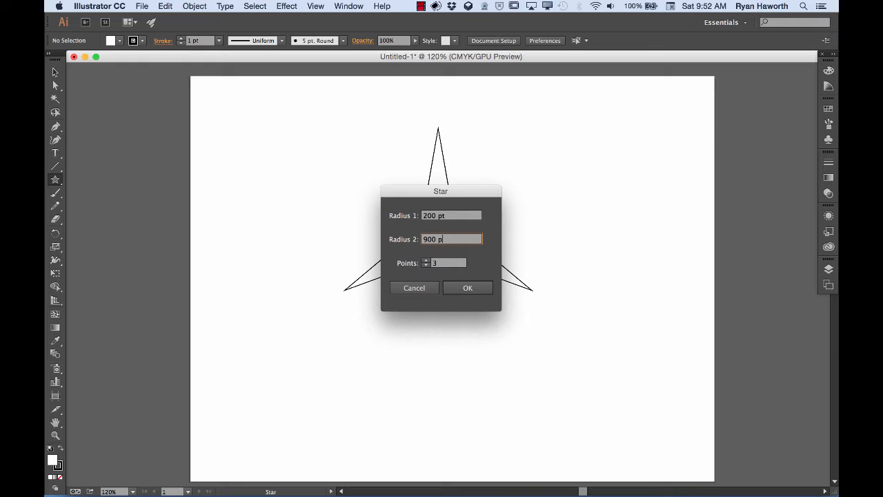
key(Return)
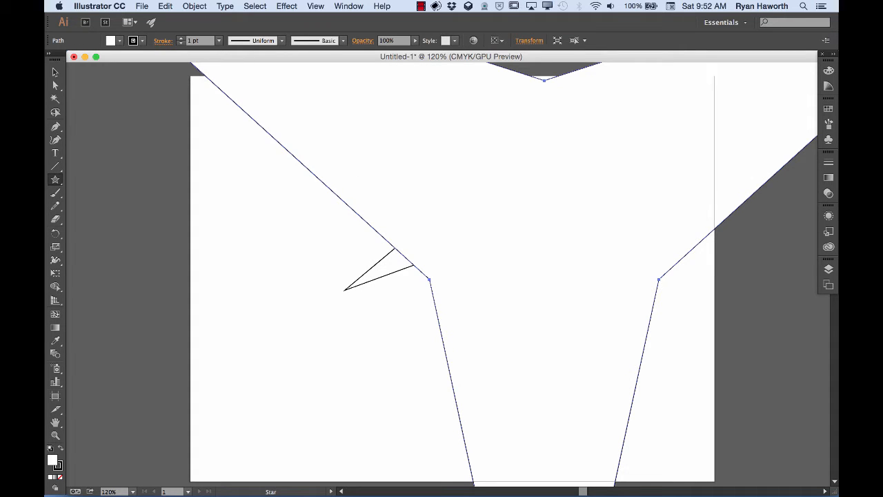
key(super+minus)
key(super+minus)
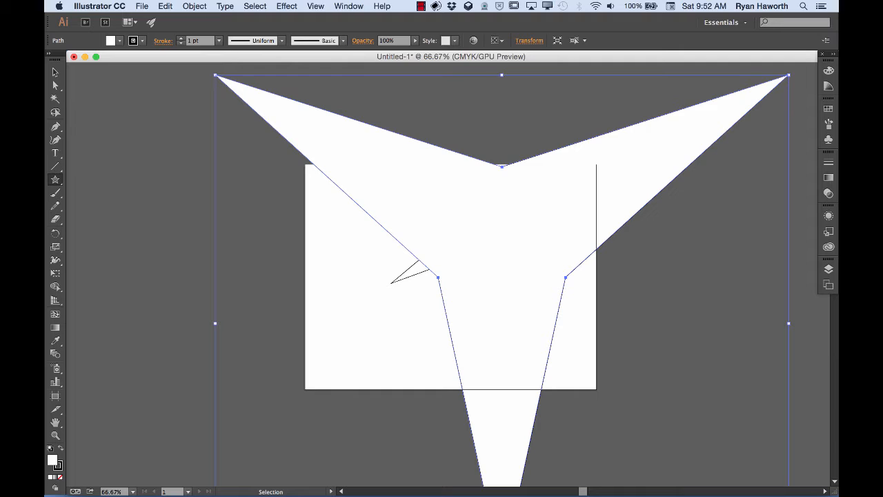
key(super+minus)
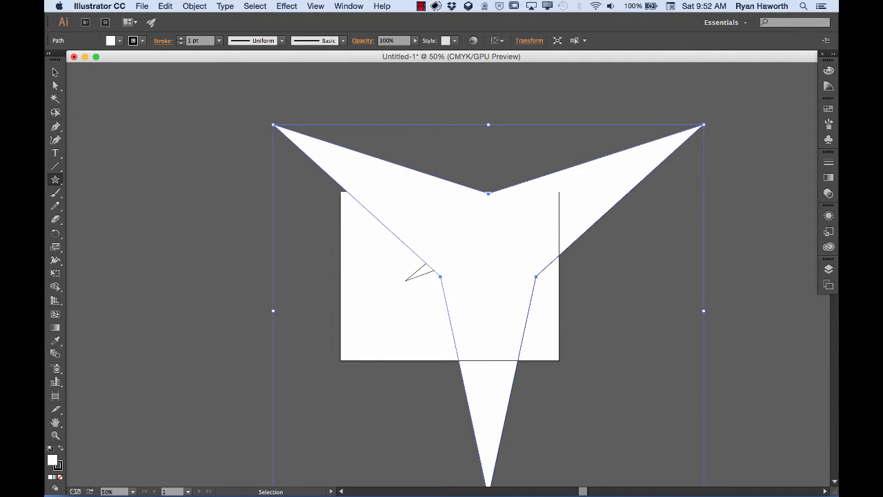
key(super+minus)
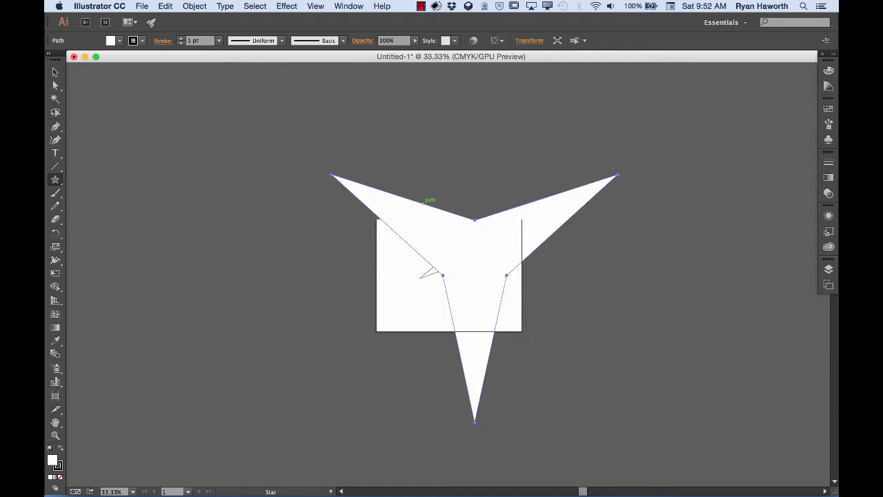
key(super+z)
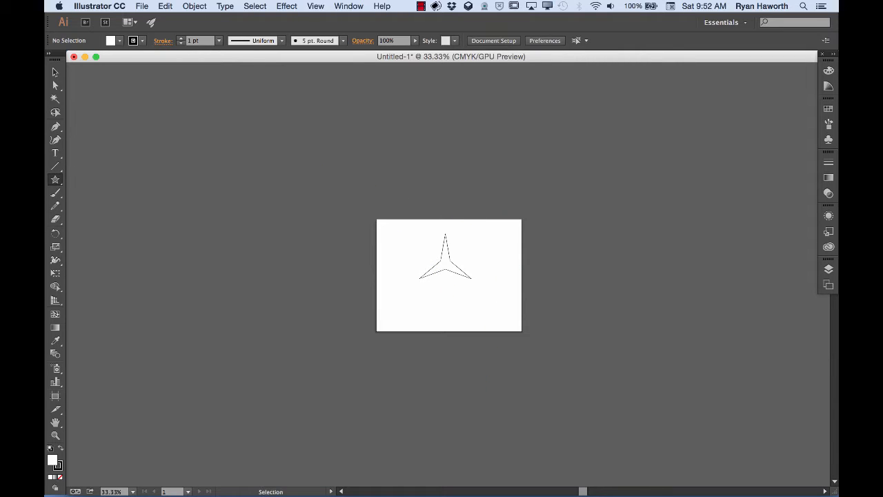
Draw a tilted three-pointed star freehand below the existing star and delete it.
key(super+0)
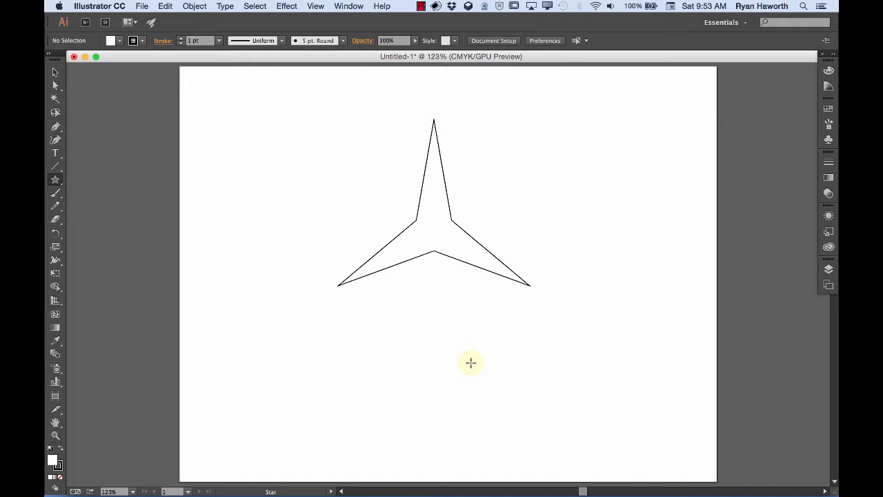
mouse_move(475, 360)
mouse_down()
mouse_move(408, 297)
mouse_move(410, 343)
mouse_move(371, 373)
mouse_move(377, 322)
mouse_move(361, 331)
mouse_move(367, 253)
mouse_move(417, 304)
mouse_move(372, 338)
mouse_move(380, 354)
mouse_move(361, 316)
mouse_move(374, 279)
mouse_move(339, 259)
mouse_move(394, 314)
mouse_move(471, 352)
mouse_move(404, 307)
mouse_move(459, 340)
mouse_move(437, 339)
mouse_move(451, 355)
mouse_move(458, 333)
mouse_move(412, 322)
mouse_move(430, 337)
mouse_move(442, 342)
mouse_move(389, 292)
mouse_move(349, 277)
mouse_move(345, 254)
mouse_move(269, 191)
mouse_move(378, 283)
mouse_move(450, 323)
mouse_move(479, 361)
mouse_up()
key(shift)
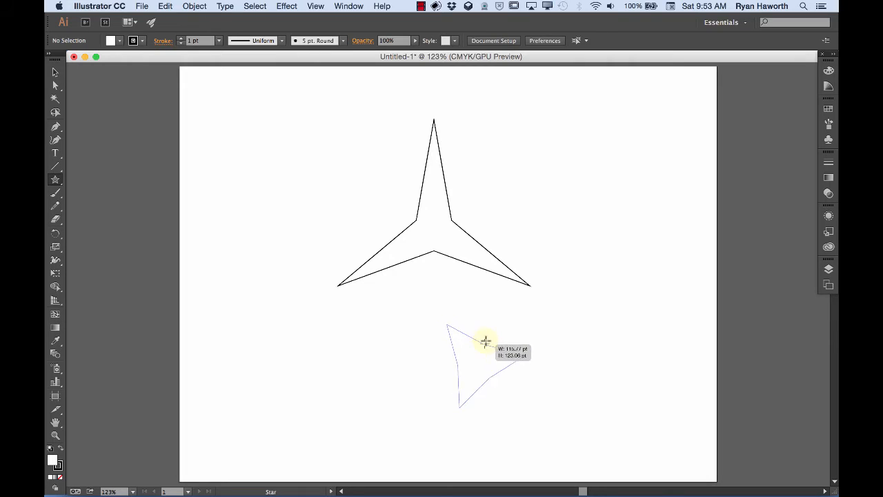
drag(502, 312, 526, 338)
key(Delete)
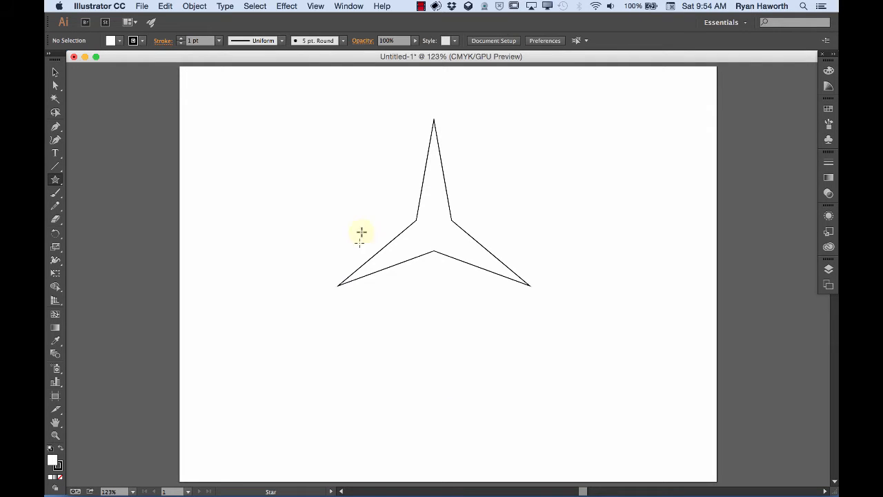
Draw a freehand star with about 31 points in the artboard's upper left, adding points and adjusting its size and inner radius while drawing.
drag(284, 158, 310, 99)
key(Up)
key(Up)
key(Up)
key(Up)
key(Up)
key(Up)
key(Up)
key(Up)
key(Up)
key(Up)
key(Up)
key(Up)
key(Up)
key(Up)
key(Up)
key(Up)
key(Up)
key(Up)
key(Up)
key(Up)
key(Up)
key(Up)
key(Up)
key(Up)
key(Up)
key(Up)
key(Up)
key(Up)
key(Up)
key(Up)
key(Up)
key(Up)
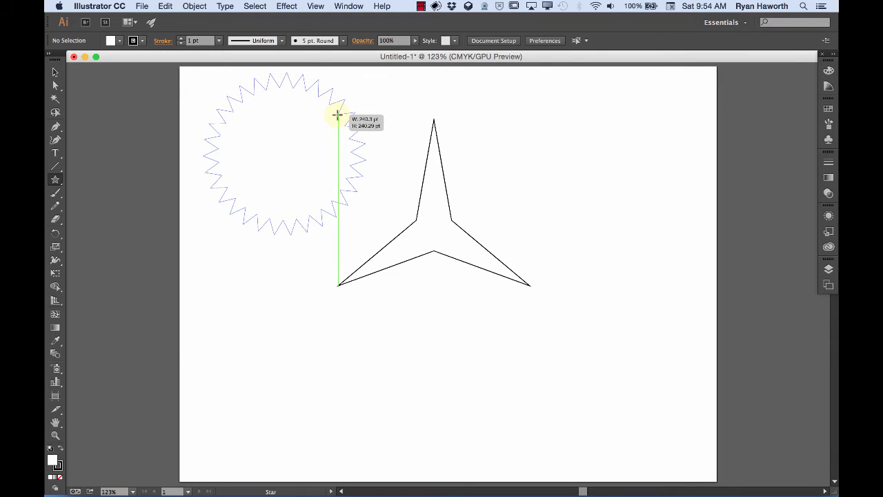
drag(339, 112, 328, 134)
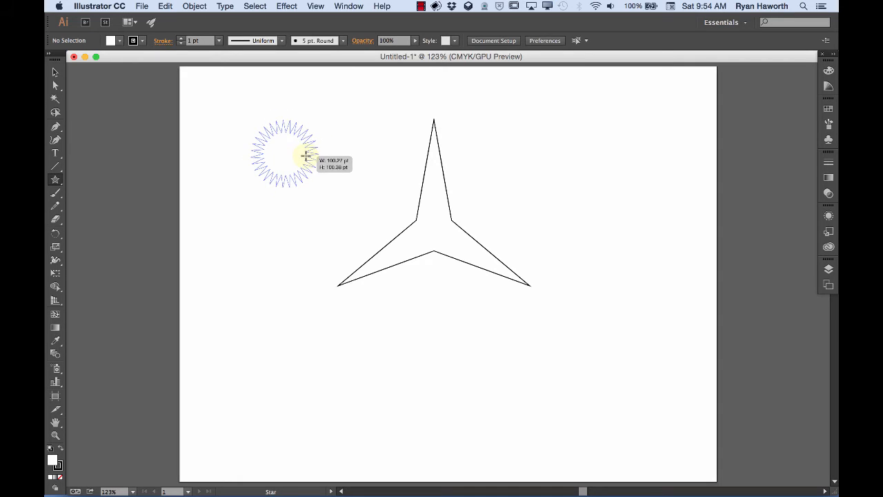
drag(315, 125, 346, 118)
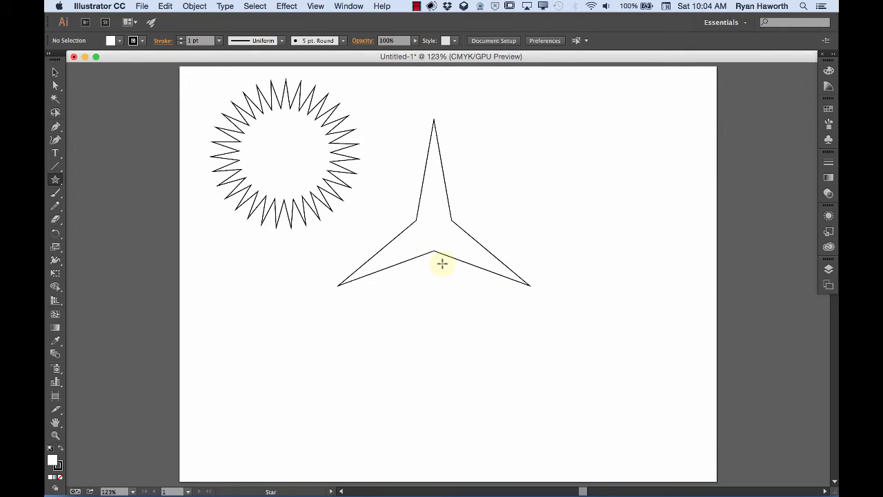
Delete both the many-pointed star and the narrow three-pointed star from the artboard.
key(super+a)
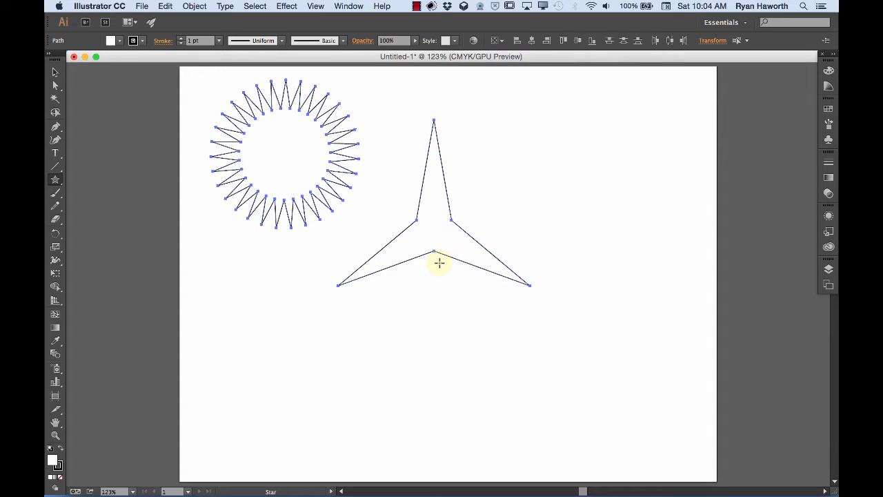
key(Delete)
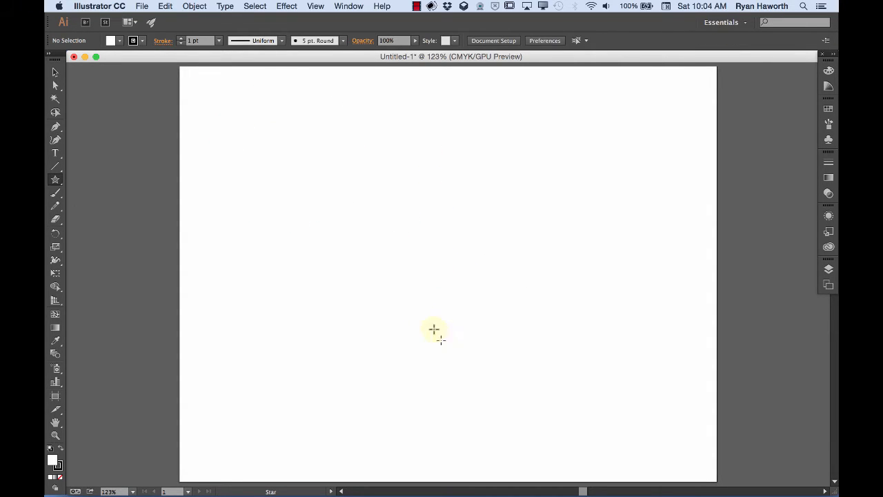
click(351, 150)
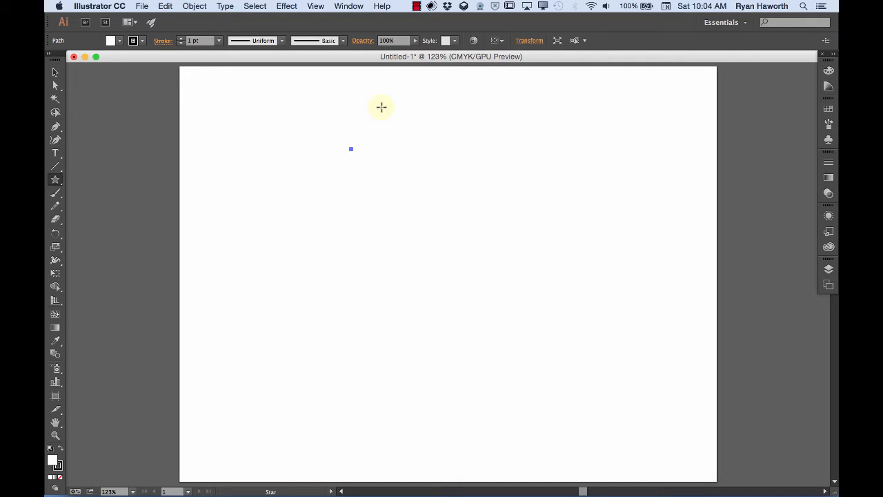
key(super+shift+a)
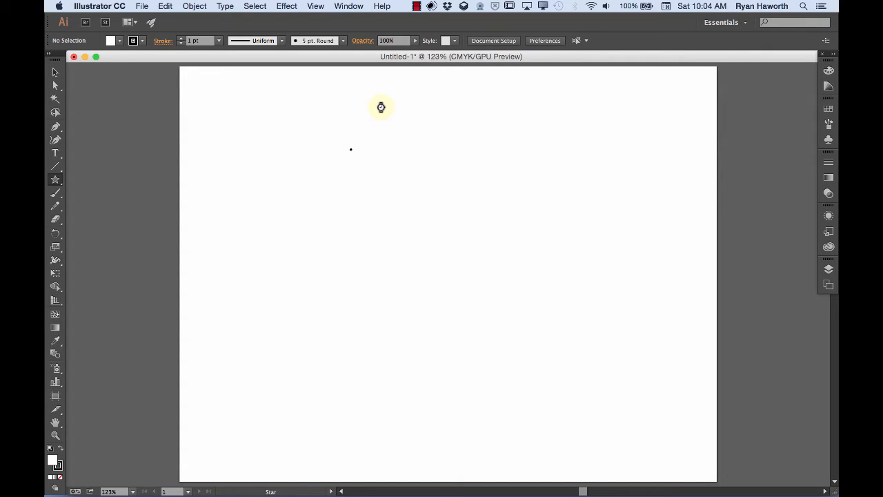
drag(348, 143, 369, 152)
key(Delete)
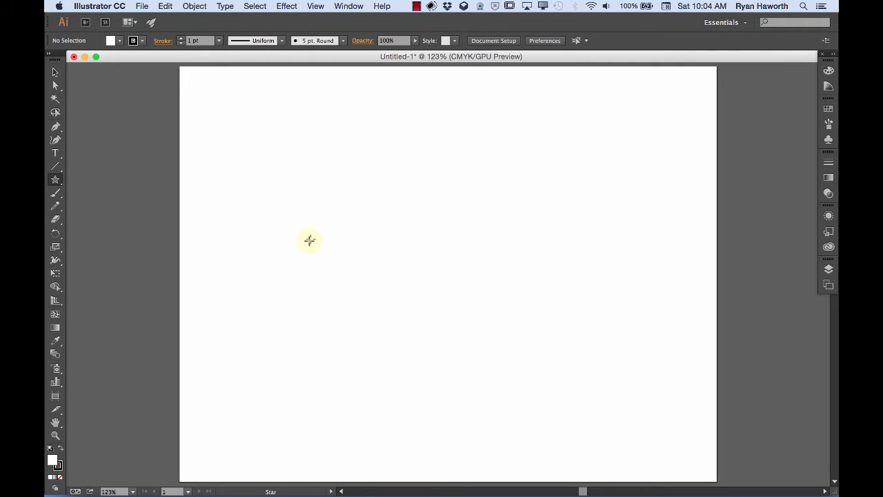
Draw a large three-pointed star freehand at the artboard's upper left, reducing the number of points while drawing.
drag(292, 133, 400, 153)
key(Down)
key(Down)
key(Down)
key(Down)
key(Down)
key(Down)
key(Down)
key(Down)
key(Down)
key(Down)
key(Down)
key(Down)
key(Down)
key(Down)
key(Down)
key(Down)
key(Down)
key(Down)
key(Down)
key(Down)
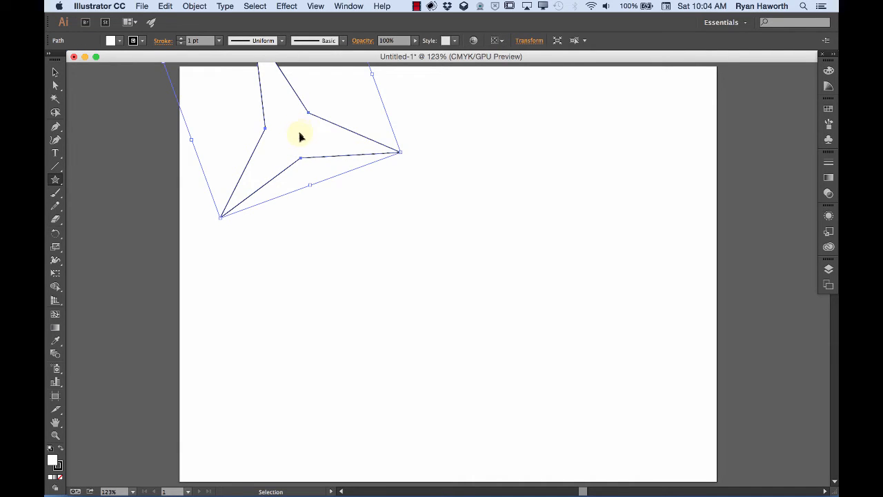
Move the three-pointed star down so that it lies fully inside the artboard.
drag(299, 134, 314, 210)
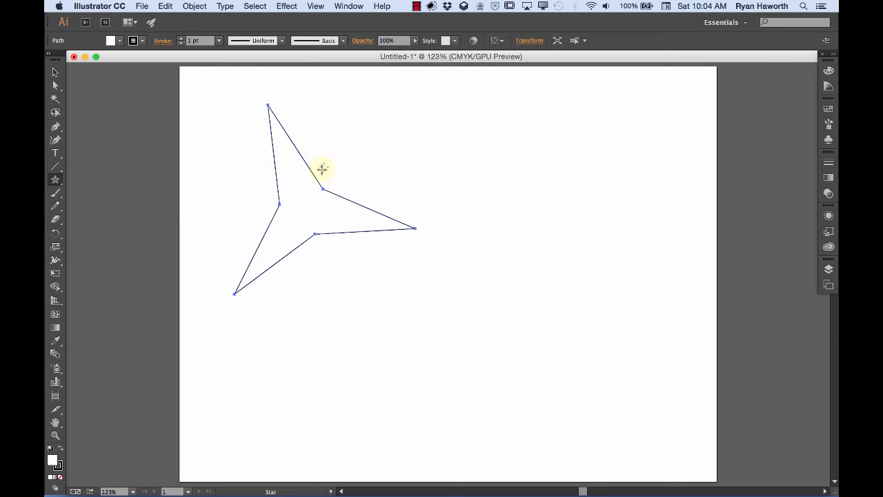
key(super)
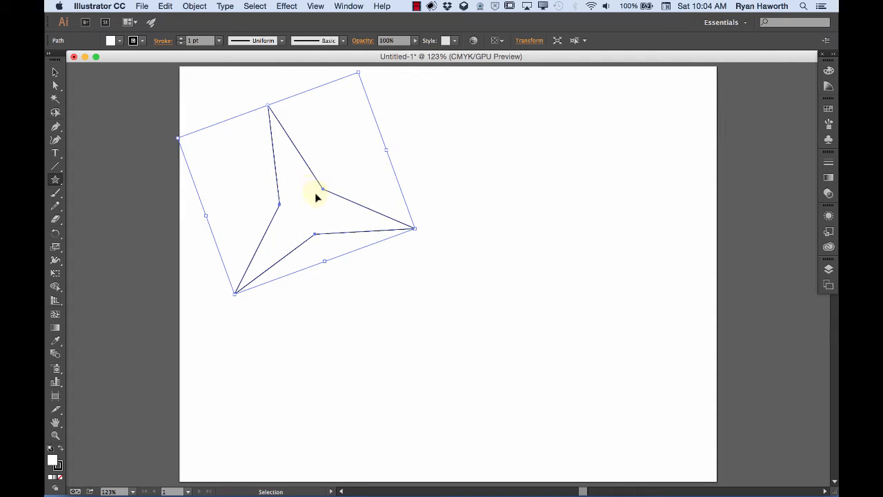
key(super)
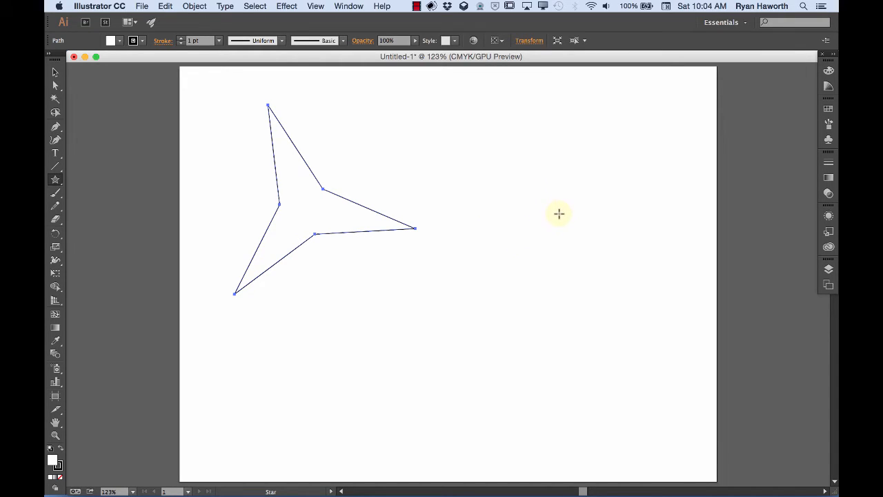
Draw an upright six-pointed star about 300 pt wide and 347 pt high beside the three-pointed star, with opposite edges aligned straight.
drag(563, 216, 557, 179)
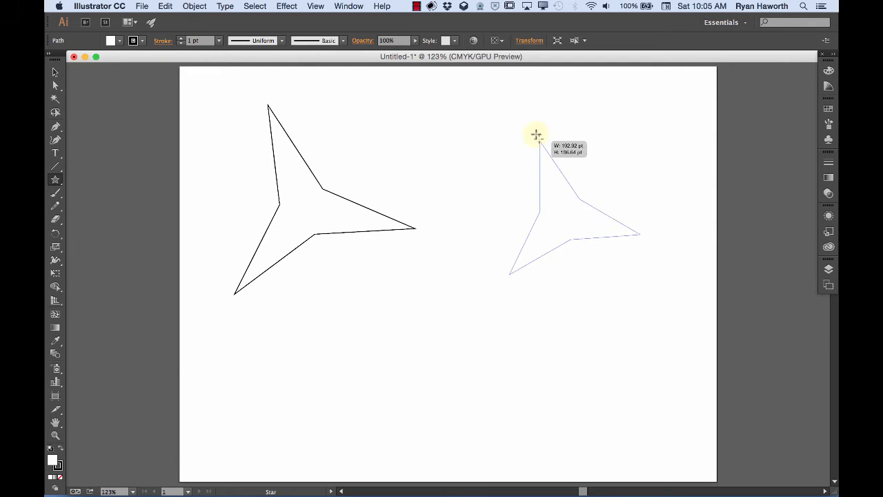
drag(537, 136, 517, 120)
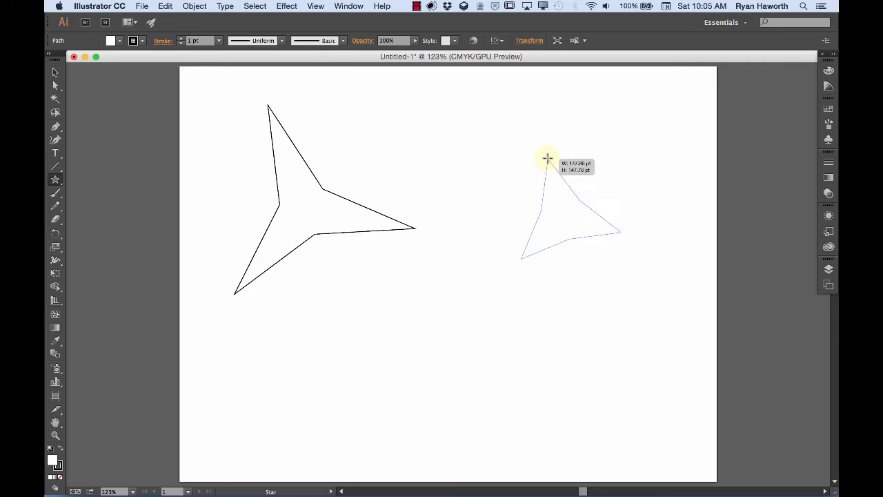
mouse_move(547, 158)
mouse_down()
mouse_move(520, 75)
mouse_move(554, 174)
mouse_up()
drag(496, 176, 548, 131)
key(alt)
drag(550, 130, 559, 100)
key(Up)
key(Up)
key(Up)
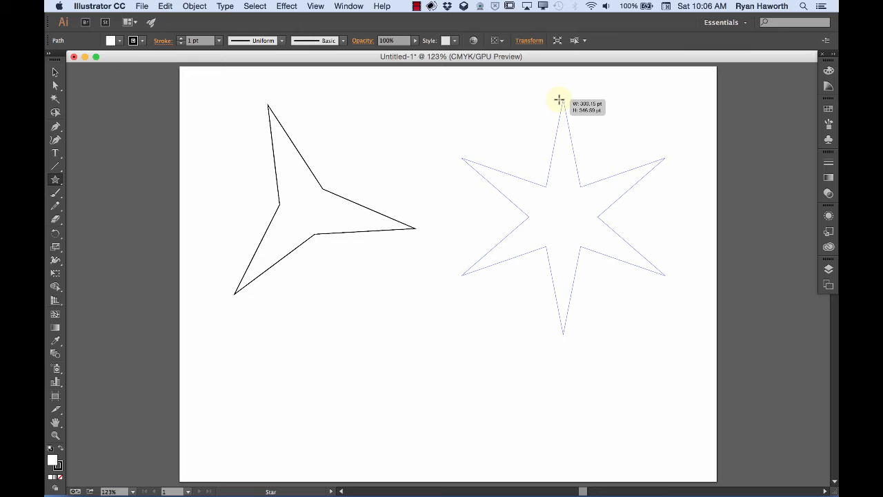
key(alt)
drag(559, 100, 560, 100)
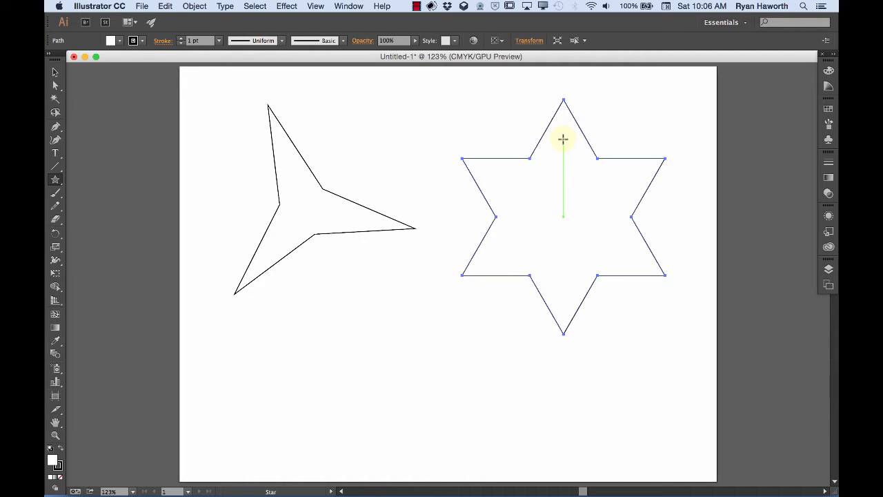
Draw a small upright triangle with the Star tool, fitting it inside the upper tip of the six-pointed star.
drag(563, 142, 564, 99)
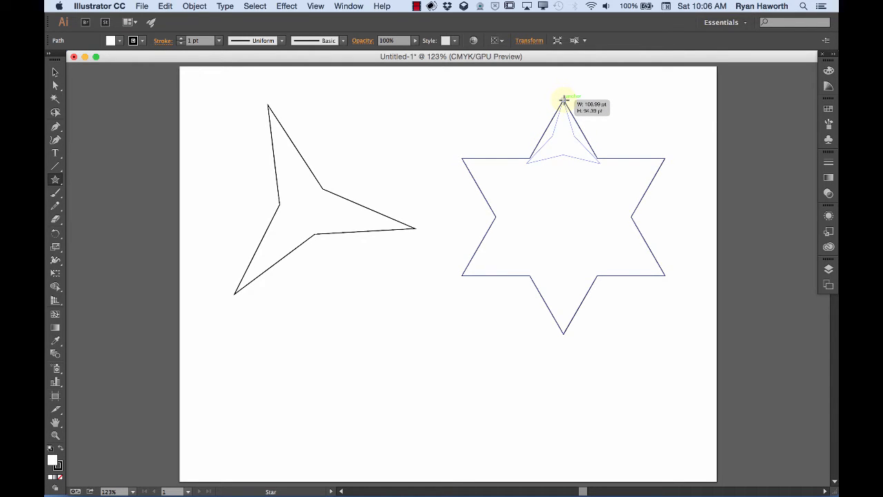
key(alt)
drag(564, 99, 563, 103)
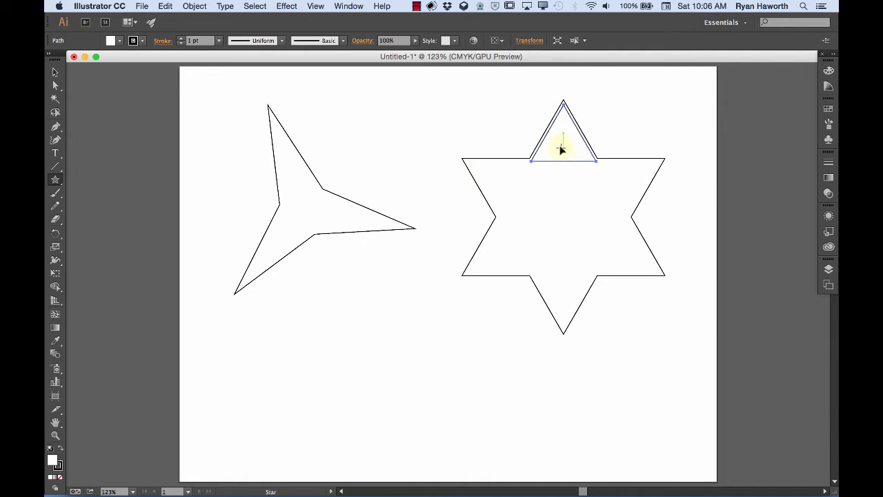
Place copies of the small triangle inside the six-pointed star, undoing a misplaced one, and position the dark triangle at its left inner side.
key(v)
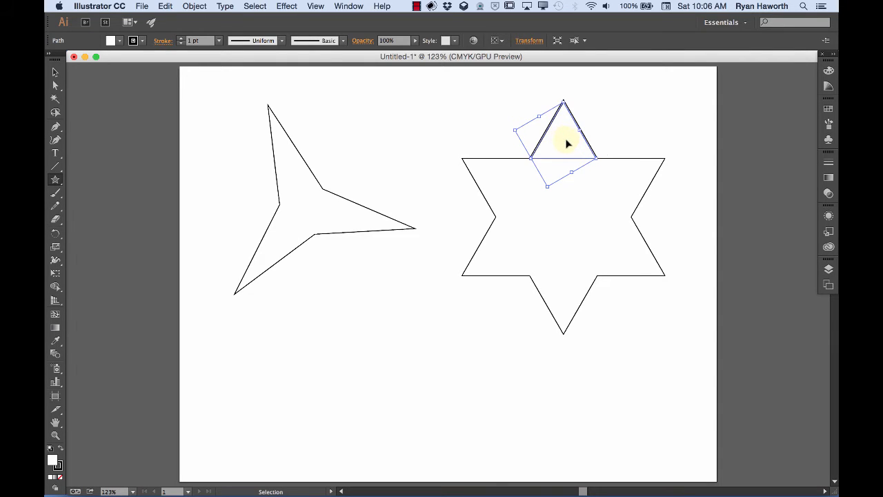
drag(566, 142, 569, 254)
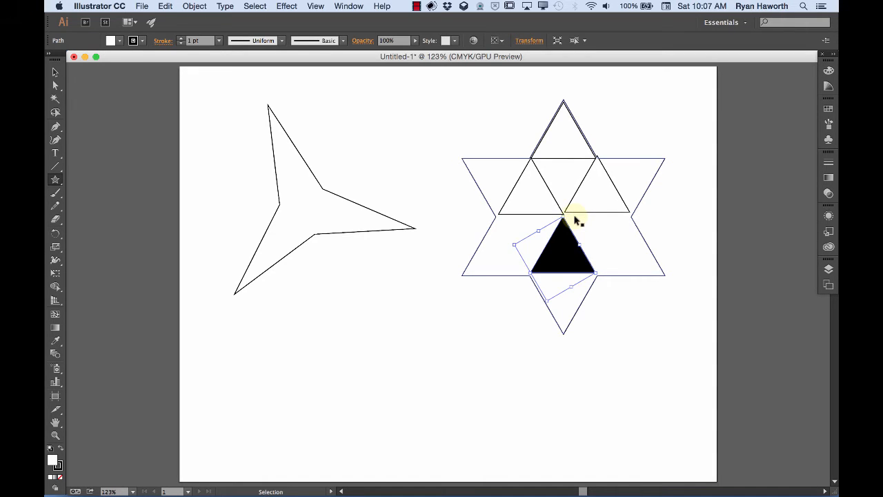
key(super+z)
mouse_move(535, 199)
mouse_down()
mouse_move(570, 248)
mouse_move(560, 258)
mouse_move(592, 193)
mouse_move(560, 241)
mouse_move(532, 186)
mouse_move(632, 262)
mouse_move(626, 245)
mouse_move(530, 197)
mouse_up()
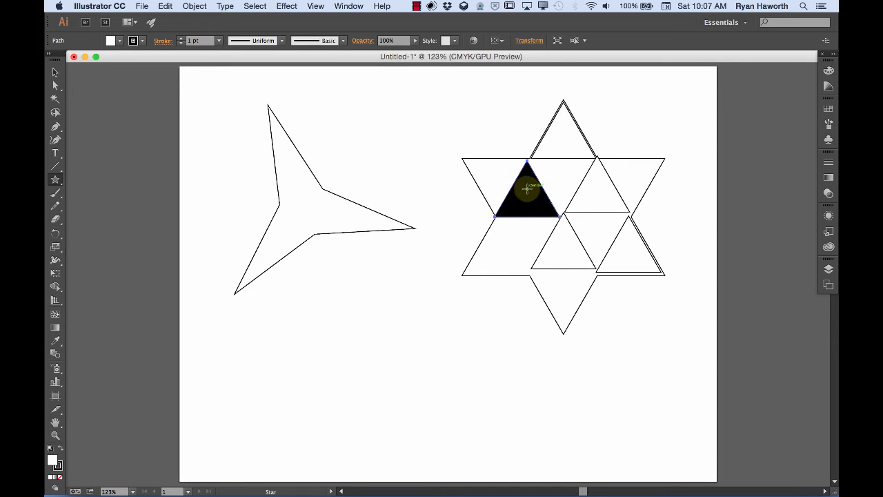
Swap the dark triangle's fill and stroke and swap them back, and move the triangle into the space between the two stars.
key(shift+x)
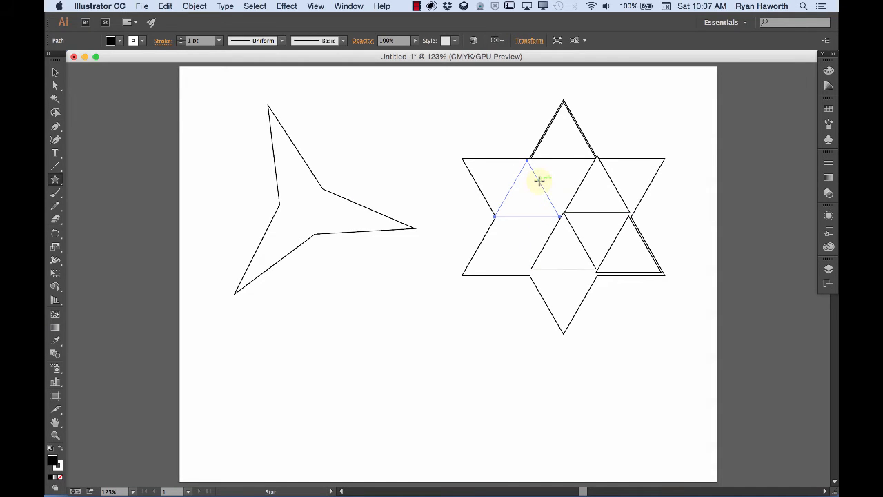
key(shift+x)
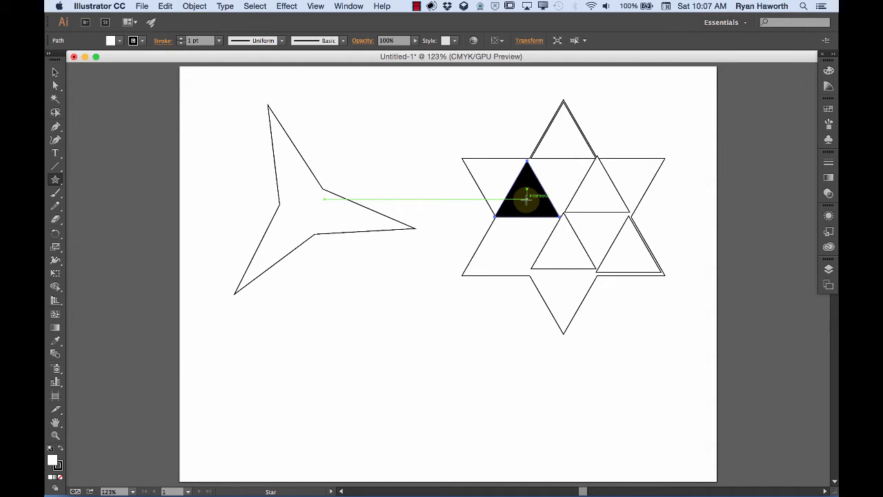
drag(529, 196, 434, 296)
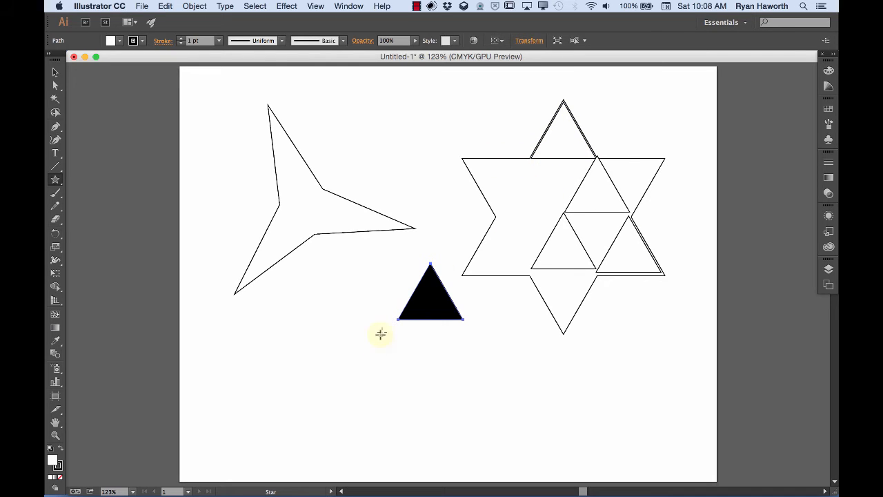
Draw a small eight-pointed star freehand below the three-pointed star, raising and lowering the number of points while drawing.
drag(296, 318, 332, 311)
key(Up)
key(Up)
key(Up)
key(Up)
key(Up)
key(Up)
key(Up)
key(Up)
key(Up)
key(Up)
key(Up)
key(Up)
key(Up)
key(Up)
key(Up)
key(Up)
key(Up)
key(Up)
key(Up)
key(Up)
key(Up)
key(Up)
key(Up)
key(Up)
key(Up)
key(Up)
key(Up)
key(Up)
key(Up)
key(Up)
key(Up)
key(Up)
key(Up)
key(Up)
key(Up)
key(Up)
key(Up)
key(Up)
key(Up)
key(Up)
key(Down)
key(Down)
key(Down)
key(Down)
key(Down)
key(Down)
key(Down)
key(Down)
key(Down)
key(Down)
key(Up)
key(Up)
key(Up)
key(Up)
key(Up)
key(Up)
key(Up)
key(Up)
key(Up)
key(Up)
key(Up)
key(Up)
key(Up)
key(Up)
key(Up)
key(Up)
key(Up)
key(Up)
key(Up)
key(Up)
key(Up)
key(Up)
key(Up)
key(Up)
key(Down)
key(Down)
key(Down)
key(Down)
key(Down)
key(Down)
key(Down)
key(Down)
key(Down)
key(Down)
key(Down)
key(Down)
key(Down)
key(Down)
key(Down)
key(Down)
key(Down)
key(Down)
key(Down)
key(Down)
key(Up)
key(Up)
key(Up)
key(Up)
key(Up)
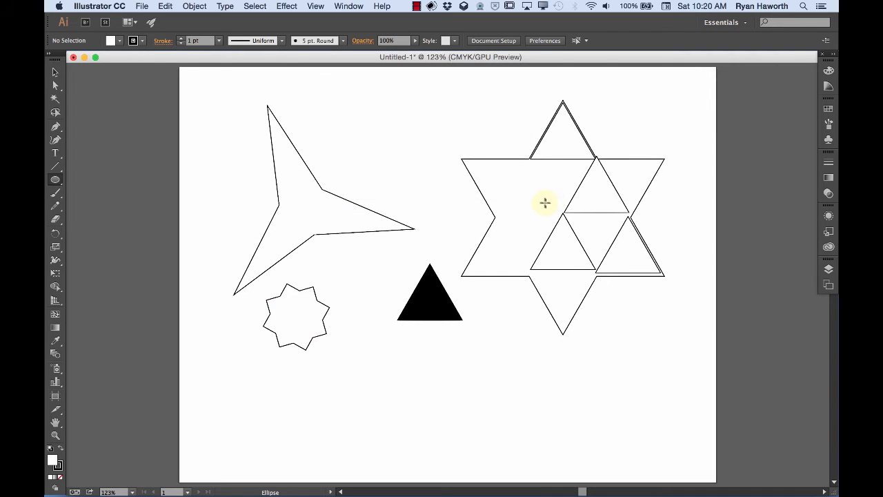
Delete all the stars and triangles from the artboard.
key(v)
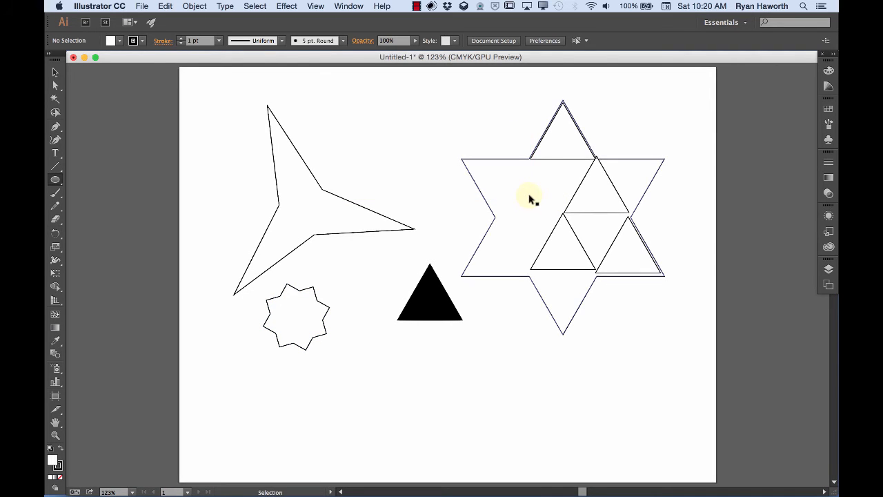
key(super+a)
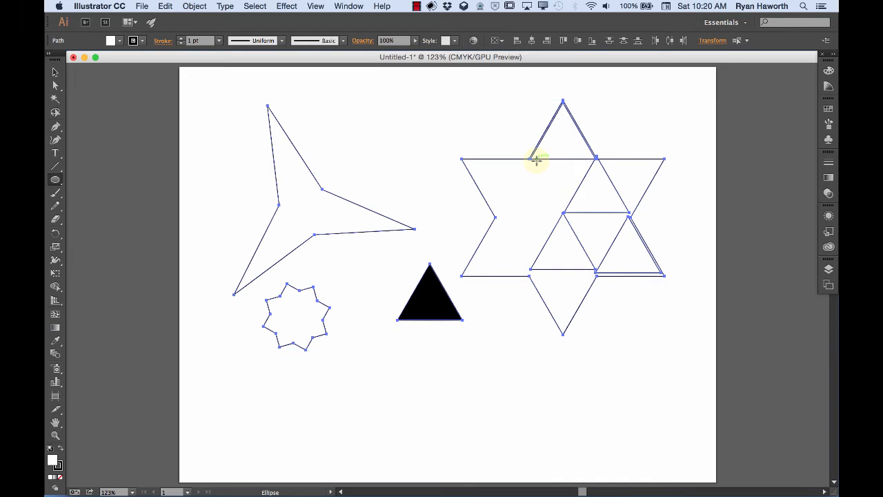
key(Delete)
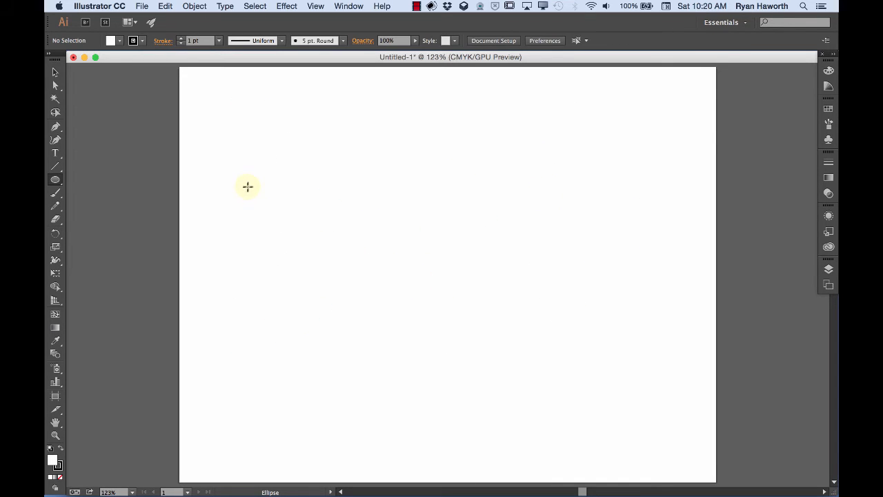
Draw a large circle at the artboard's upper left, with a square beside it and a wide rectangle below the square.
drag(233, 111, 417, 240)
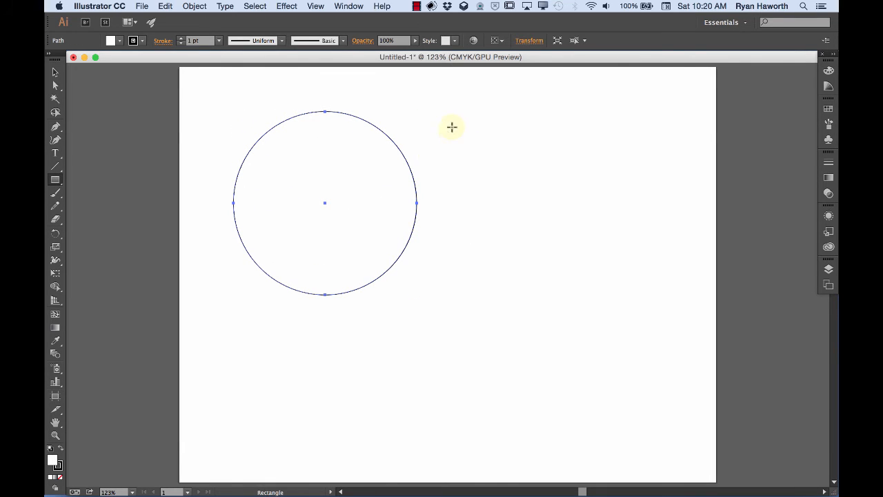
drag(448, 133, 554, 293)
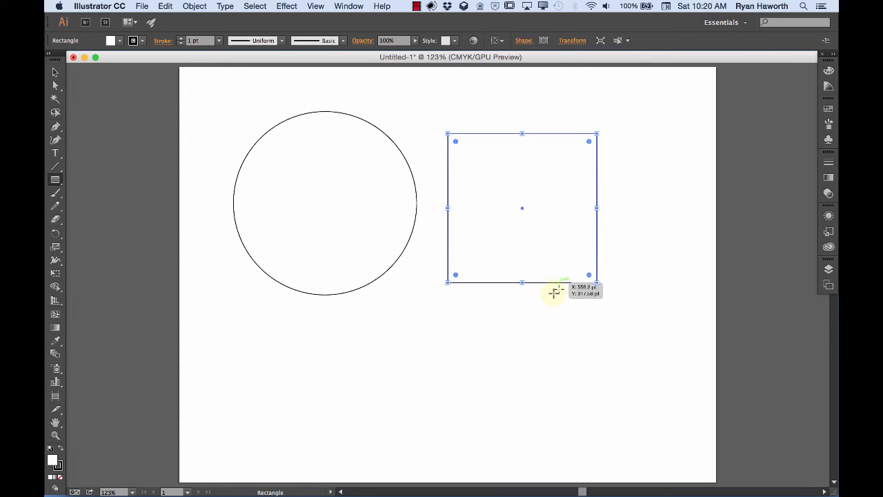
drag(450, 303, 600, 385)
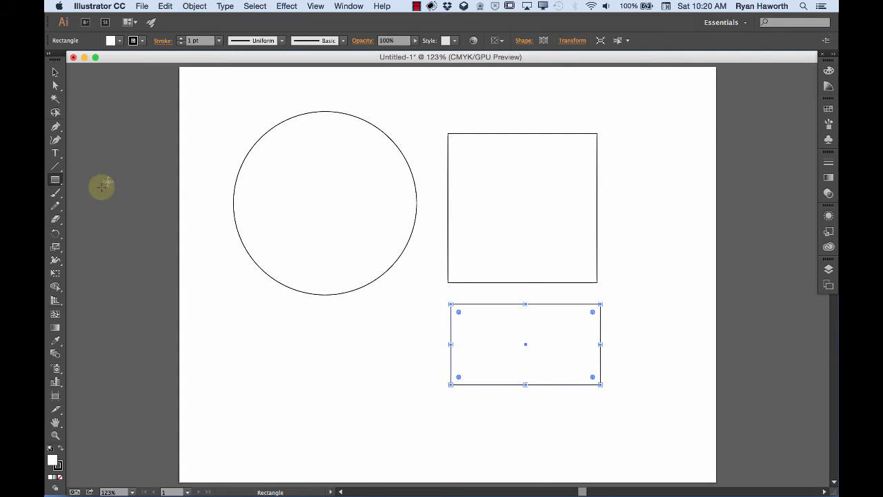
Draw a star below the circle by exact values with the Star tool, setting its points to 5.
click(55, 179)
click(109, 232)
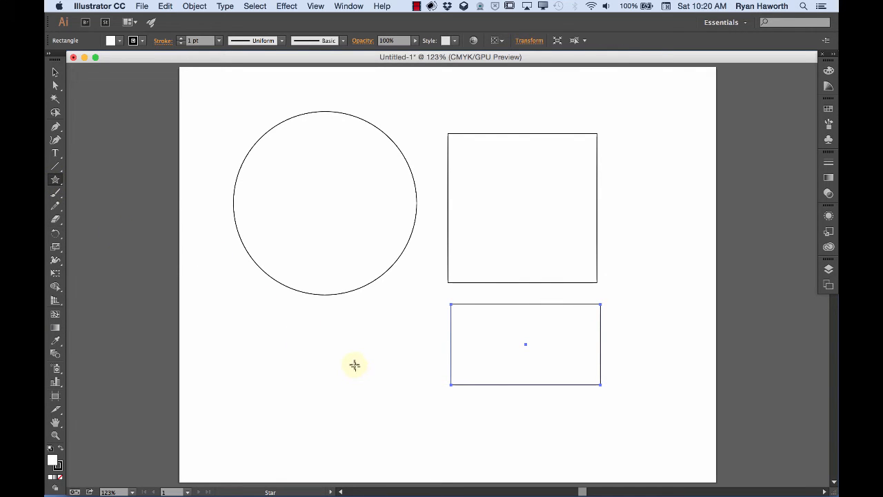
click(314, 345)
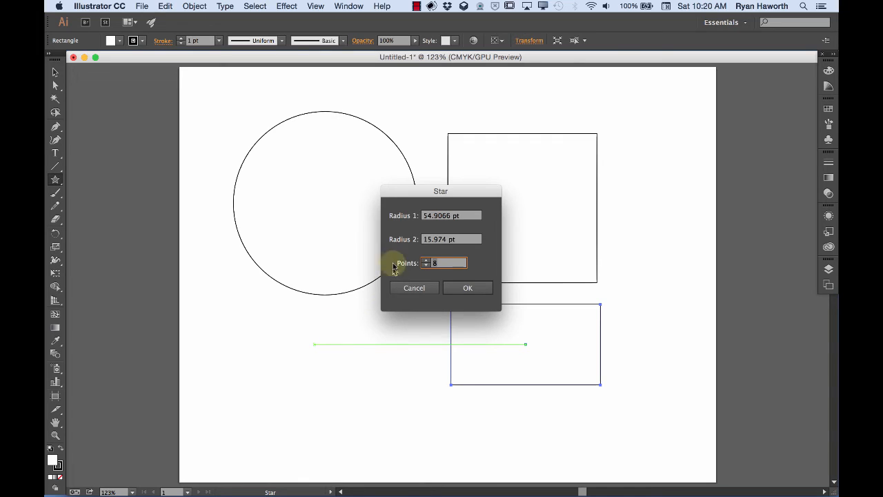
double_click(440, 263)
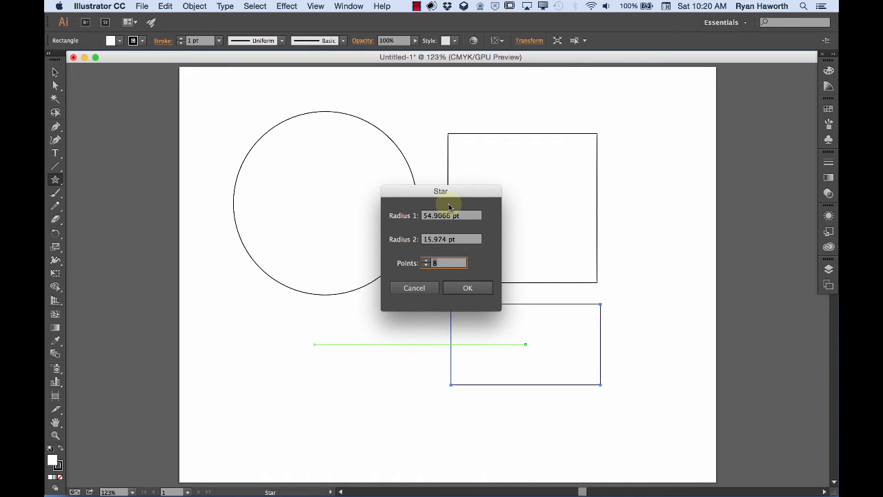
text(5)
key(Return)
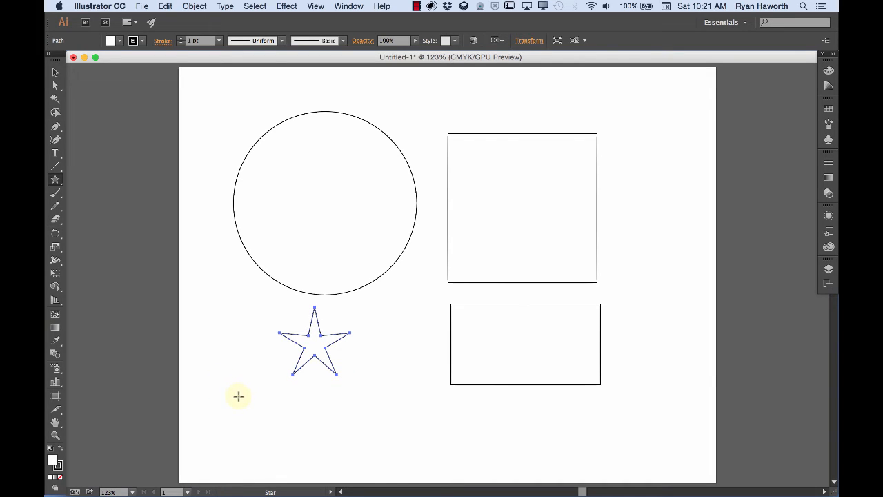
Swap the star's fill and stroke colors back and forth, ending with a white fill and black stroke.
click(60, 450)
click(62, 450)
click(61, 449)
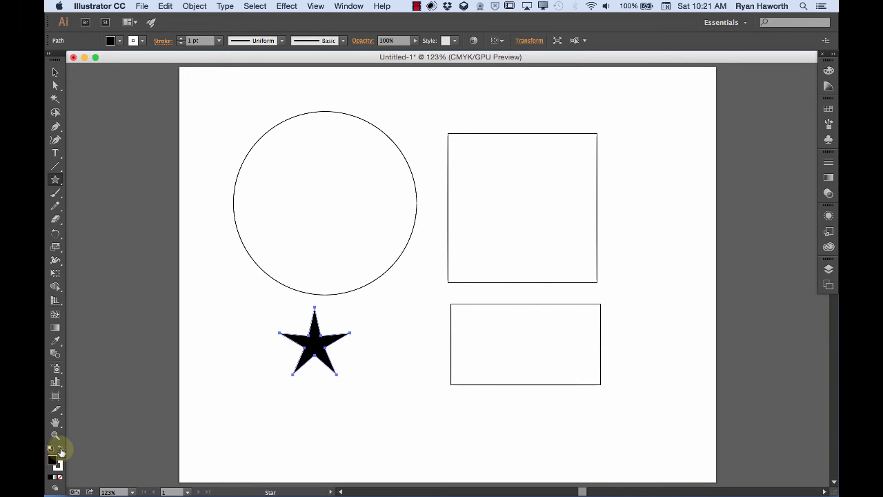
click(61, 449)
key(shift+x)
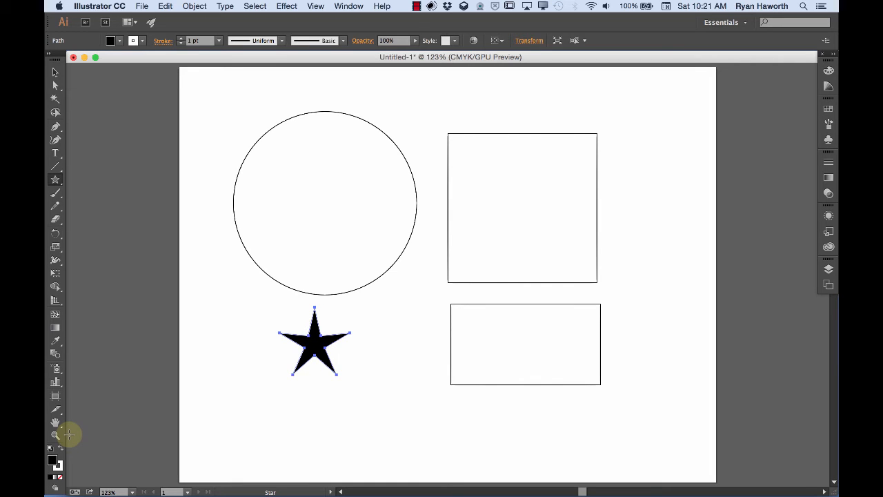
key(shift+x)
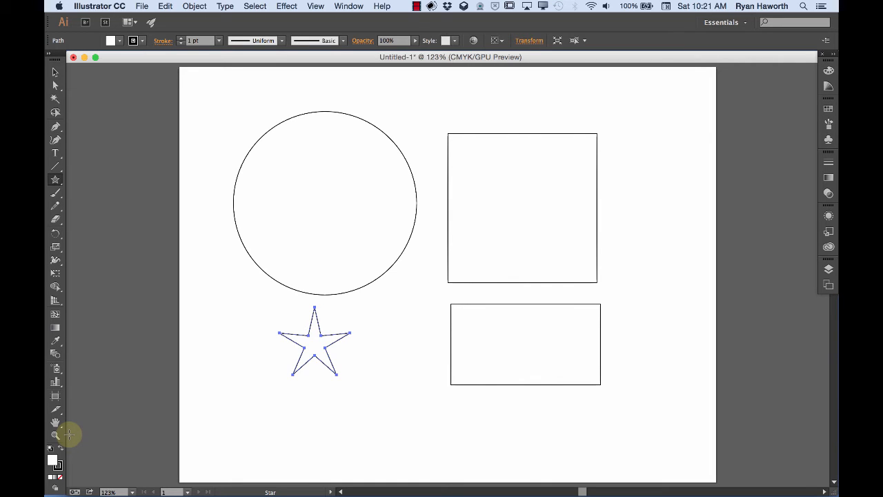
Fill the star with the dark blue-violet color swatch.
click(119, 40)
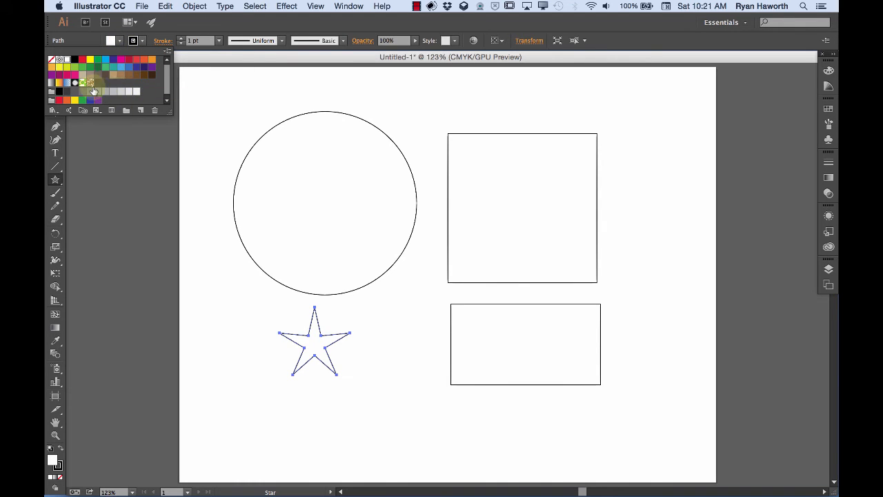
click(95, 74)
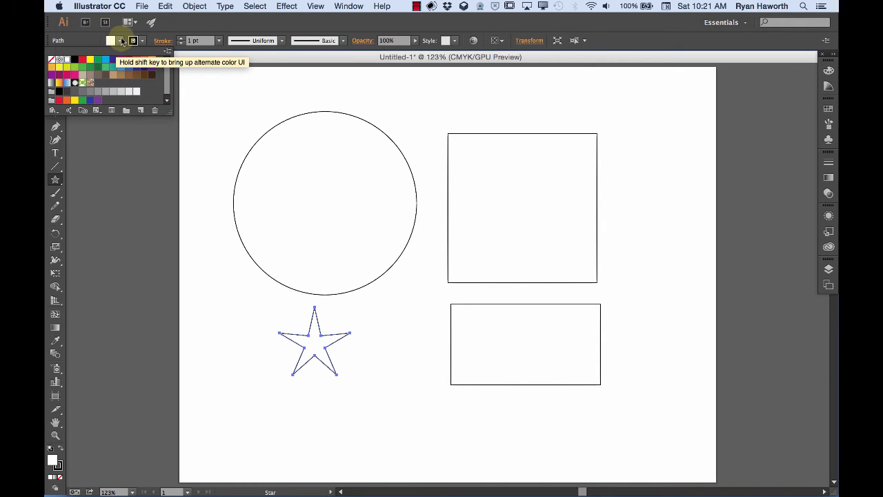
click(120, 42)
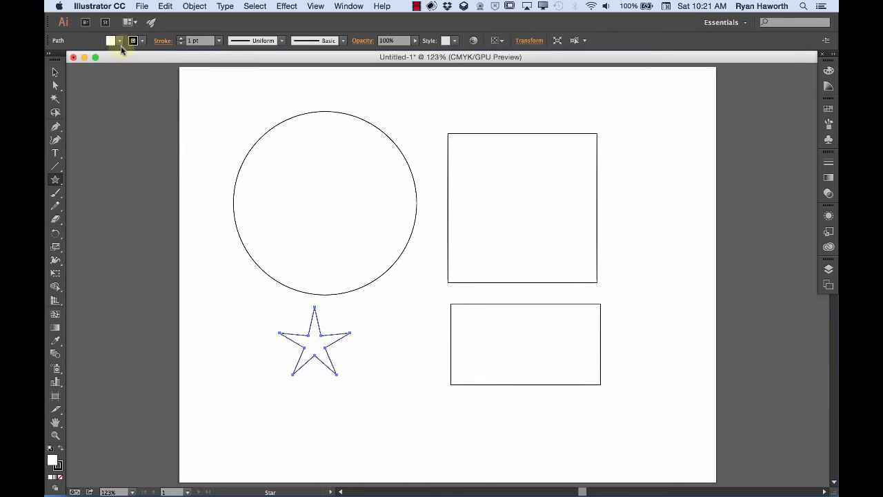
click(119, 41)
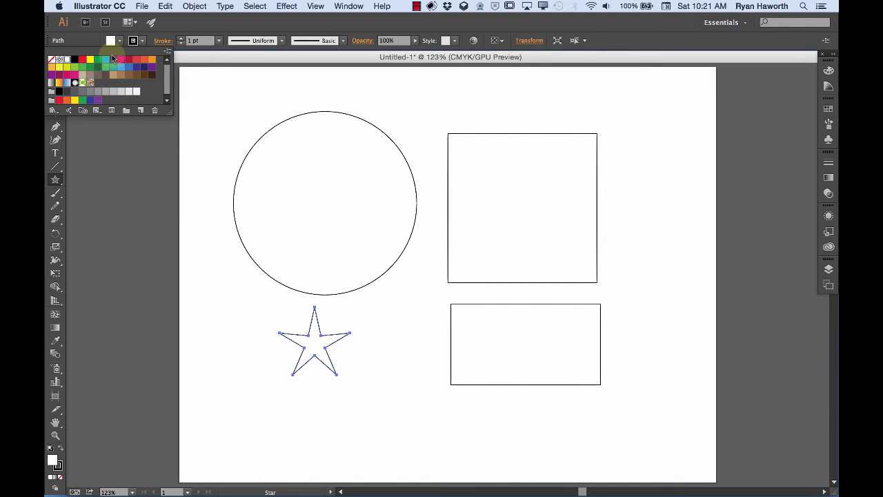
click(113, 59)
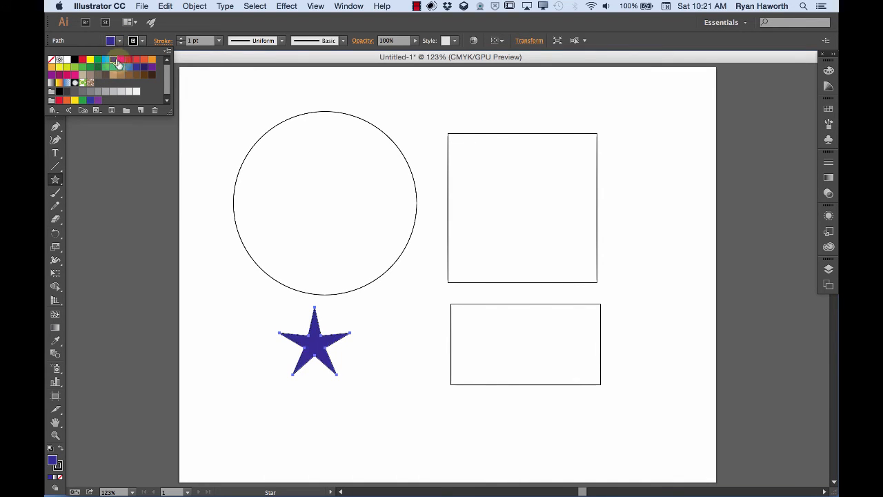
click(279, 147)
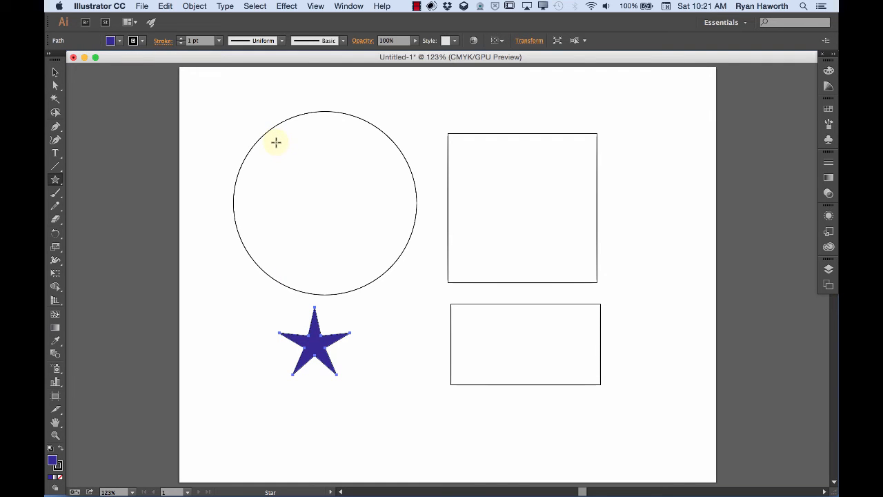
Fill the large circle with a light blue from the color spectrum and raise its cyan value to 68%.
super+click(276, 142)
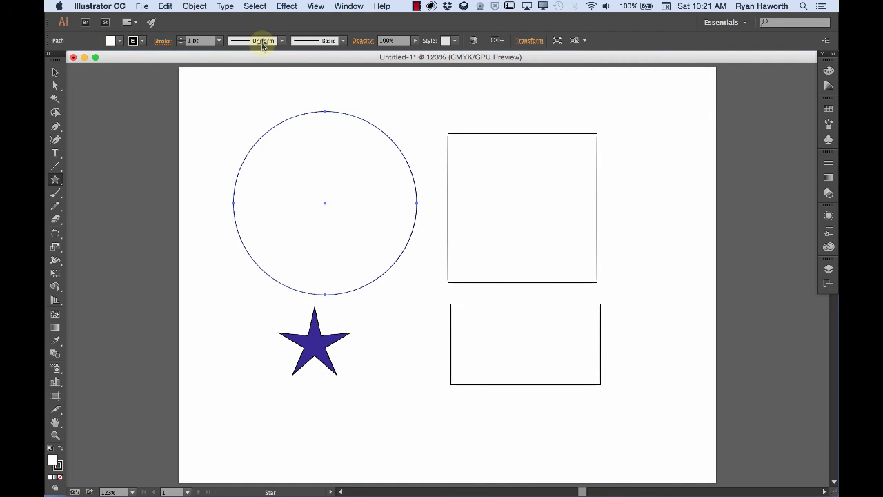
click(829, 72)
drag(743, 174, 776, 196)
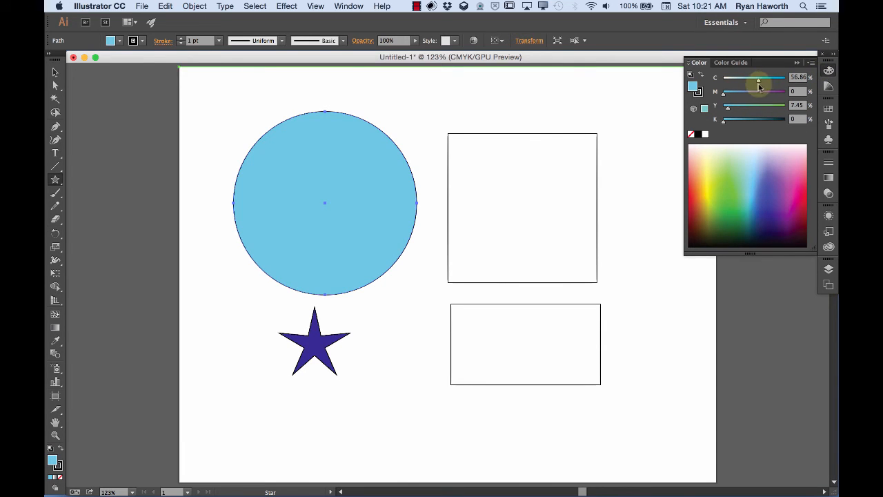
drag(759, 85, 766, 77)
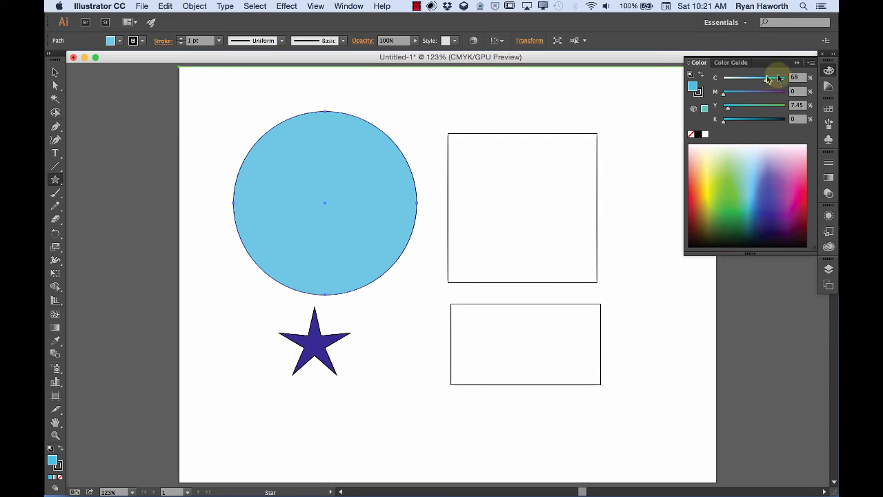
click(830, 71)
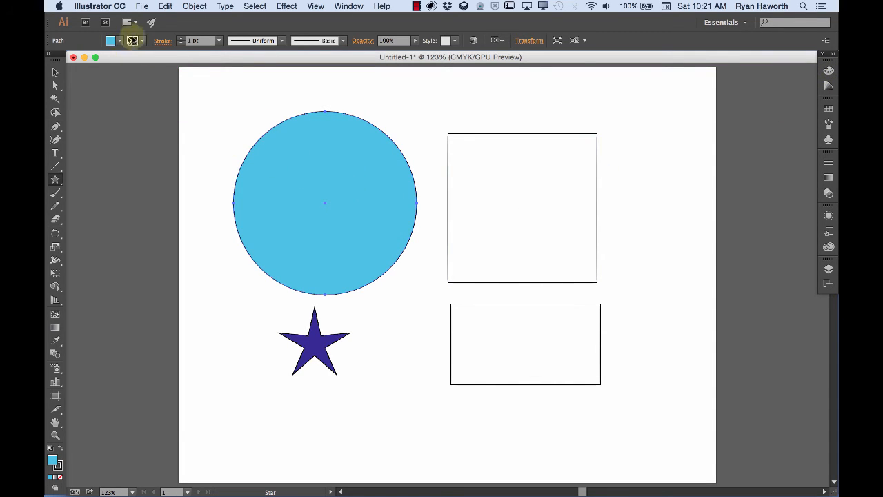
Increase the circle's stroke weight to 13 pt.
click(181, 38)
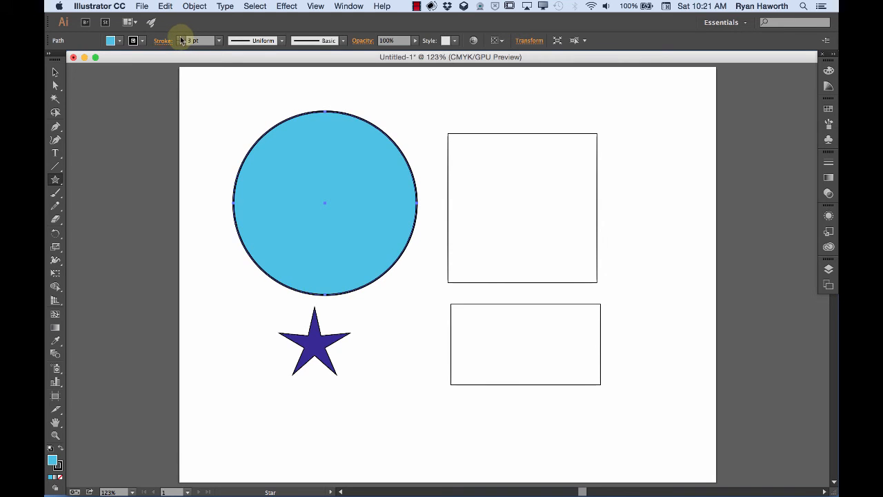
click(181, 38)
click(180, 38)
click(181, 38)
click(181, 37)
click(180, 38)
click(181, 38)
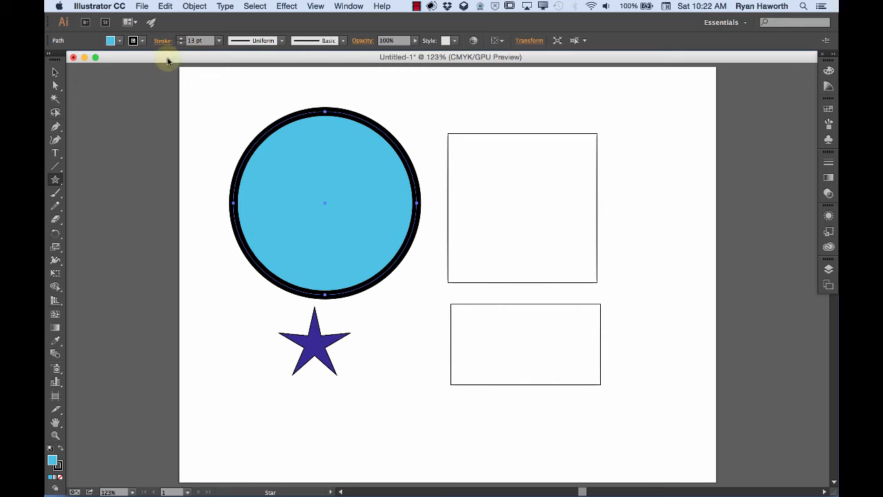
Try a dashed line on the circle's stroke and turn it off again.
click(163, 41)
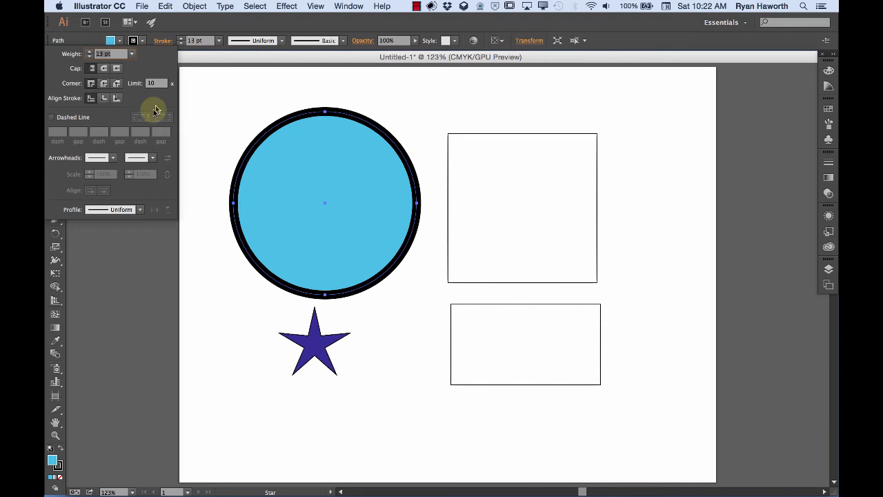
click(59, 117)
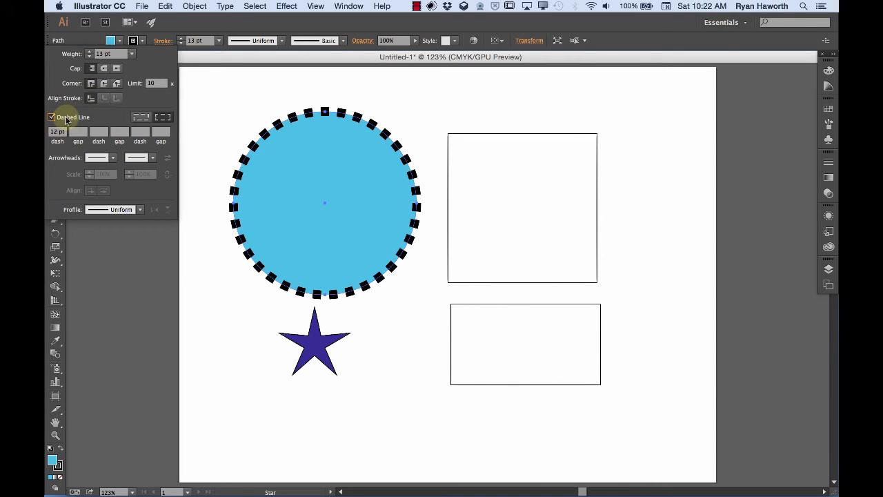
click(66, 121)
Try the Arrow 1 arrowhead at the start of the circle's stroke and set it back to None.
click(111, 157)
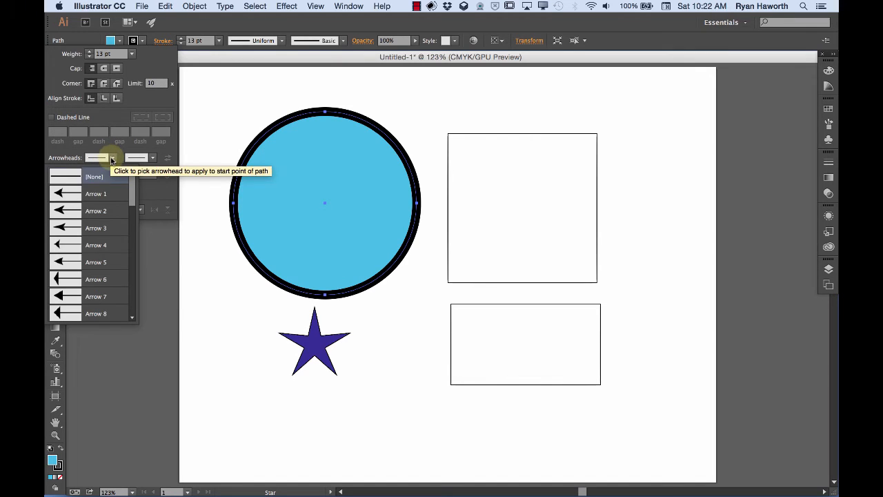
click(91, 190)
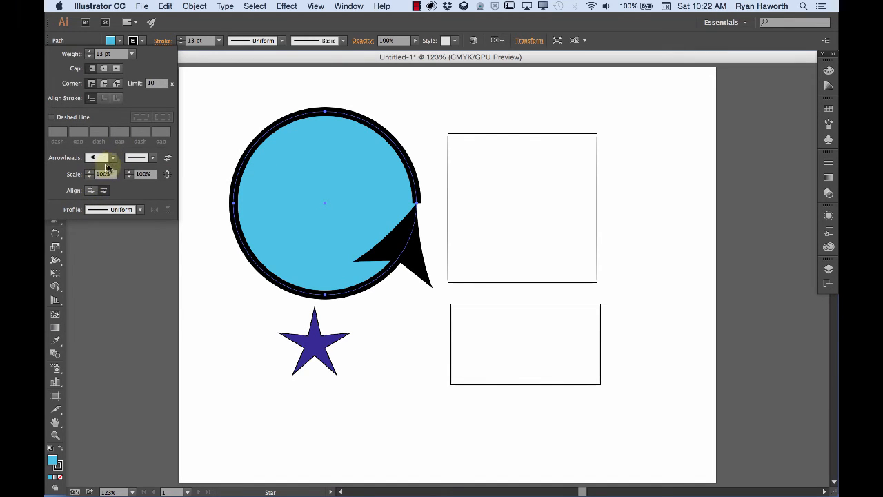
click(112, 158)
scroll(134, 189, up, 2)
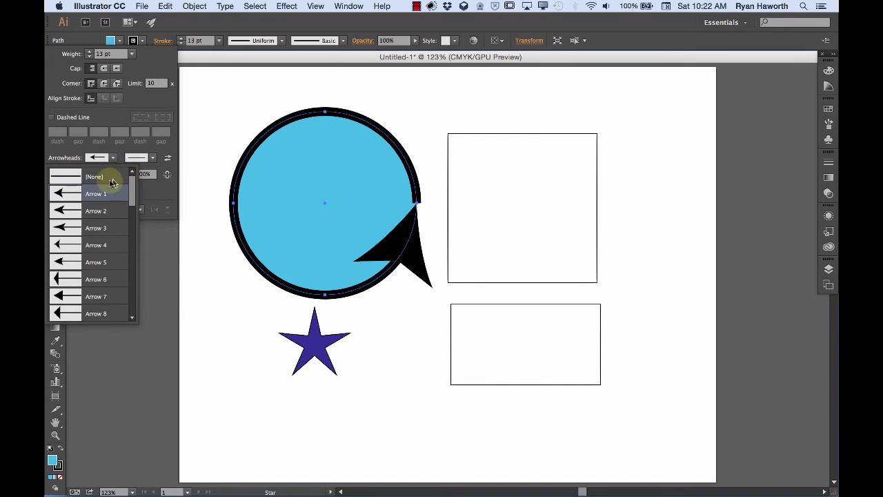
click(108, 178)
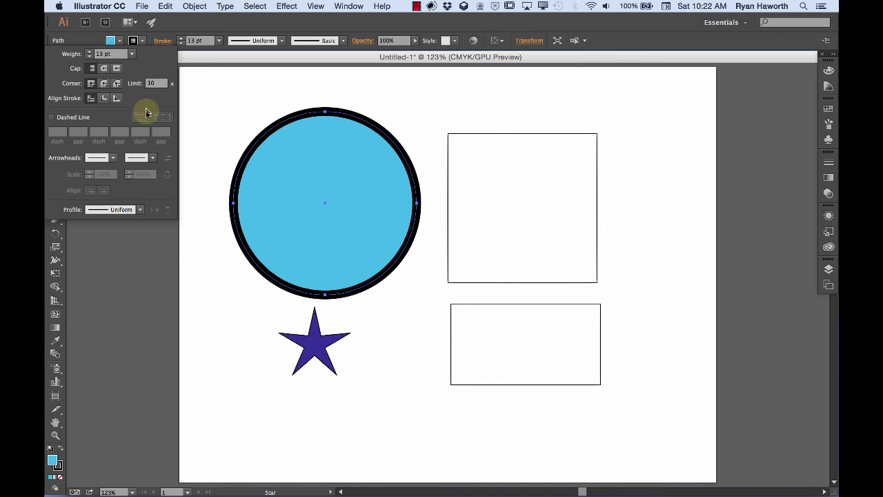
click(162, 40)
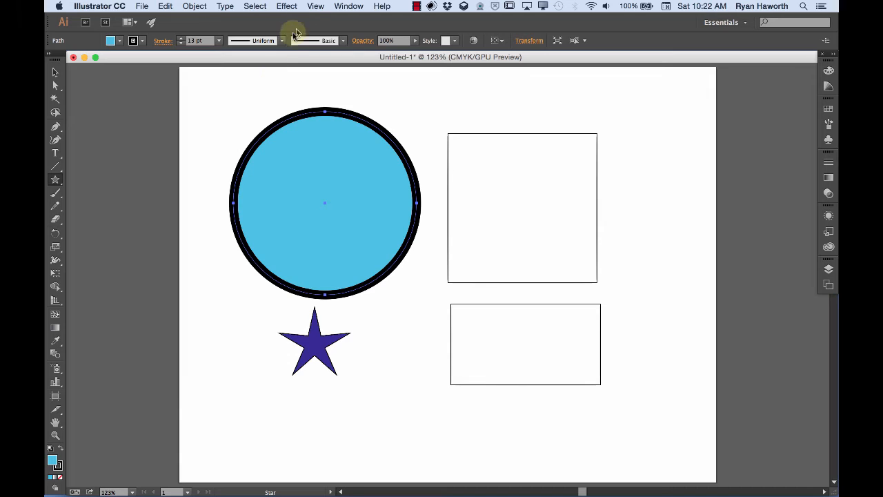
Try the rough charcoal-style brush on the circle's stroke, look through the other brushes, and undo the brush change.
click(341, 40)
click(296, 120)
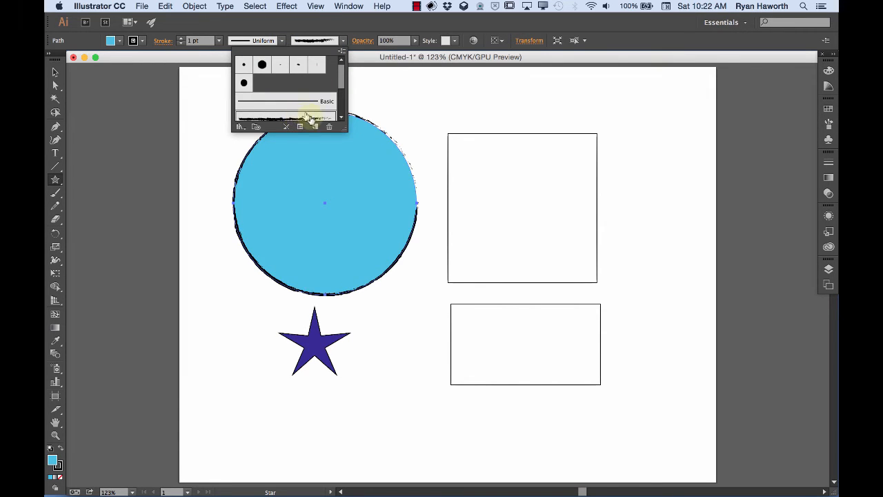
scroll(343, 75, down, 3)
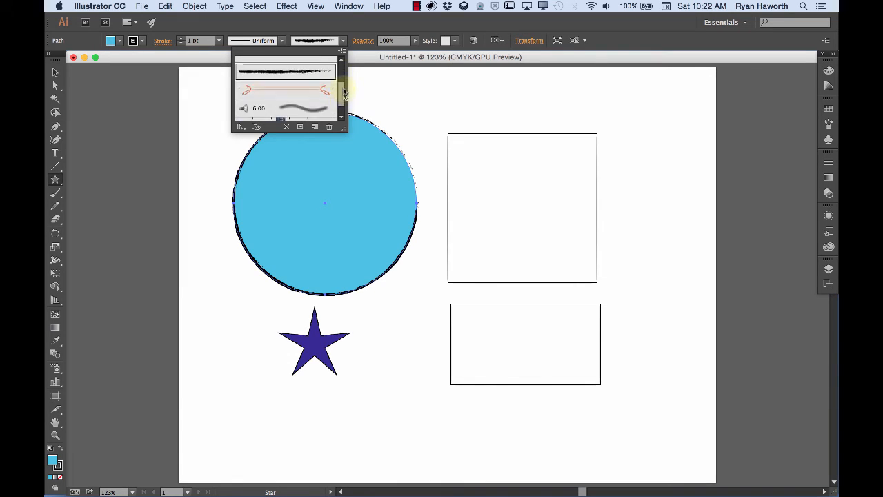
scroll(343, 75, up, 3)
click(324, 42)
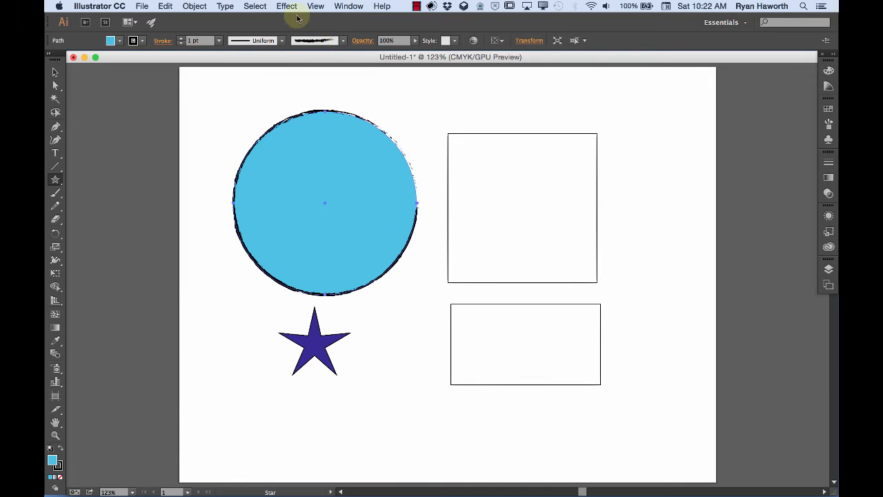
key(super+z)
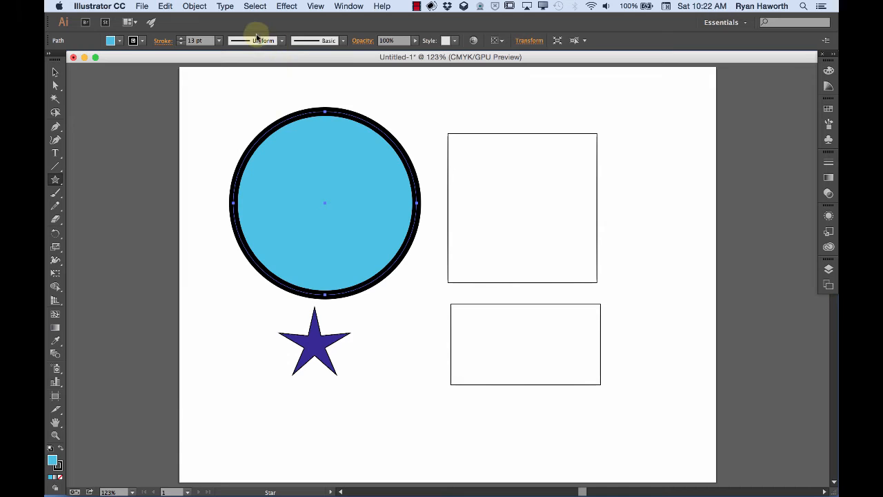
Try the tapered triangle and symmetrical oval width profiles on the circle's stroke, and settle on the asymmetrical teardrop profile.
click(282, 40)
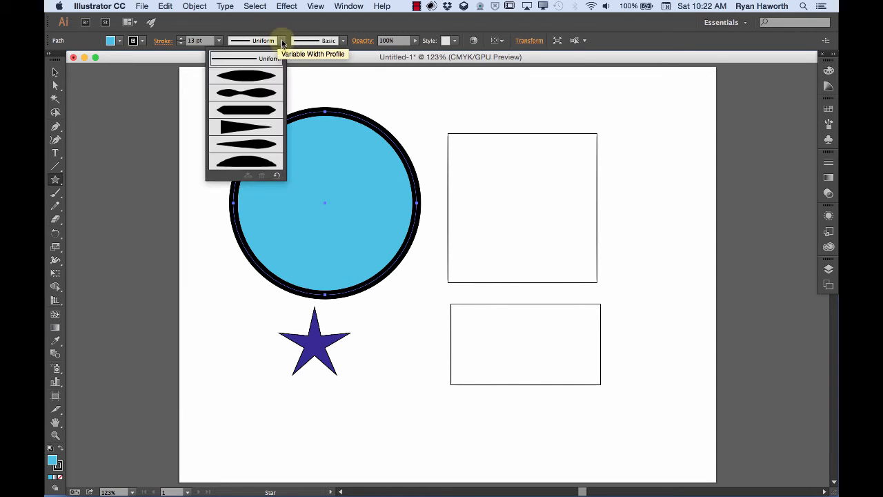
click(256, 128)
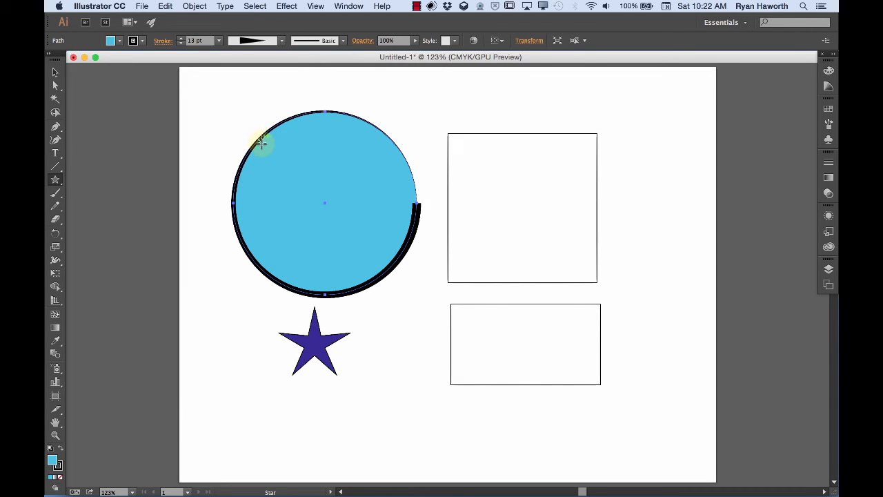
click(282, 40)
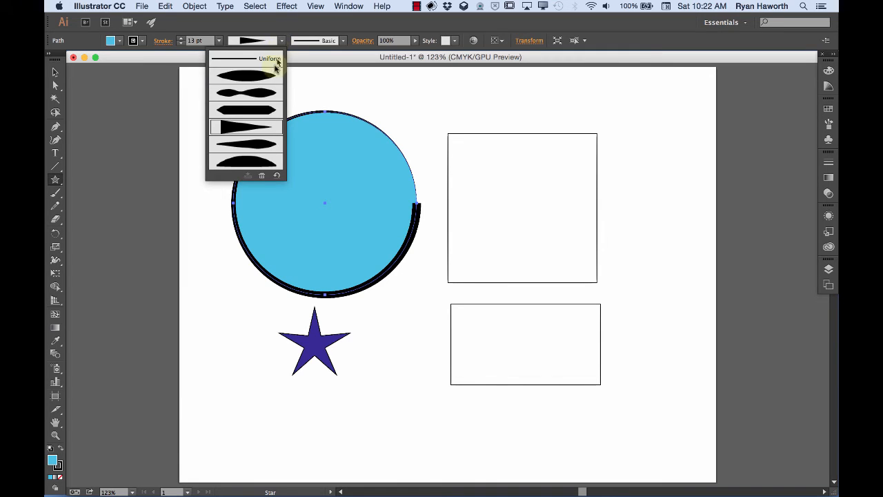
click(266, 74)
click(281, 42)
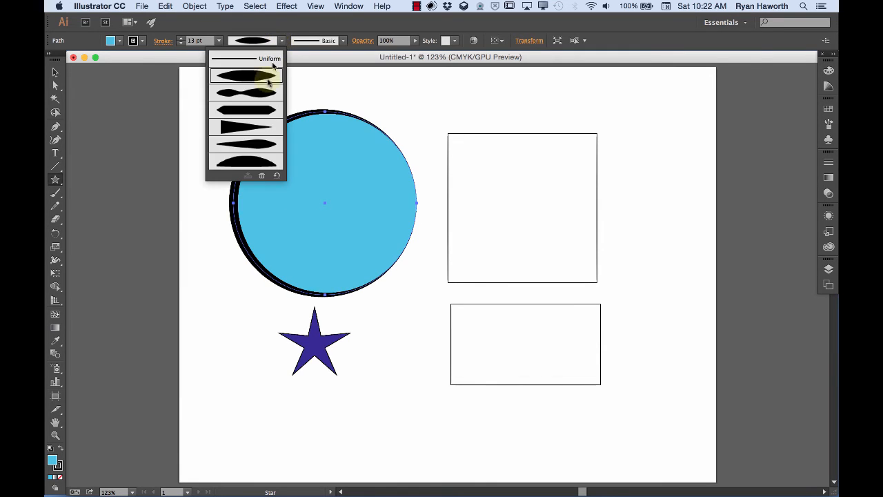
click(263, 147)
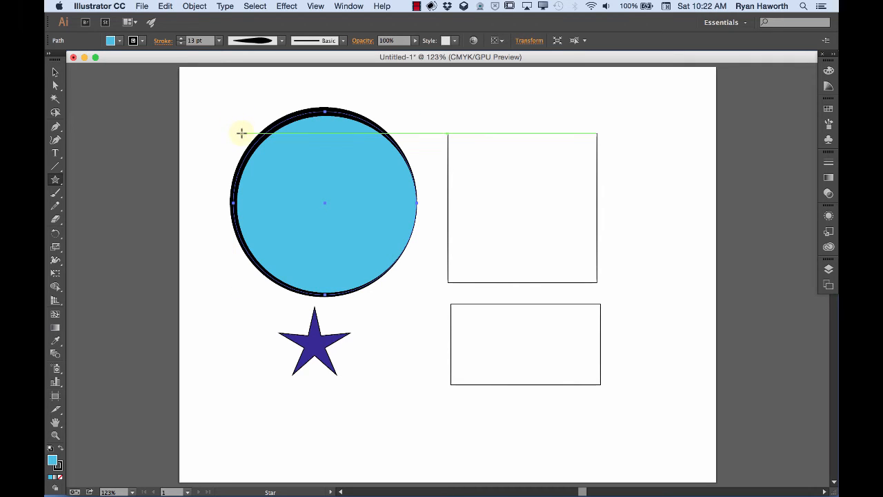
Fill the square to the circle's right with red, about C 10.2, M 97.25, Y 100, K 1.96, and deselect it.
key(v)
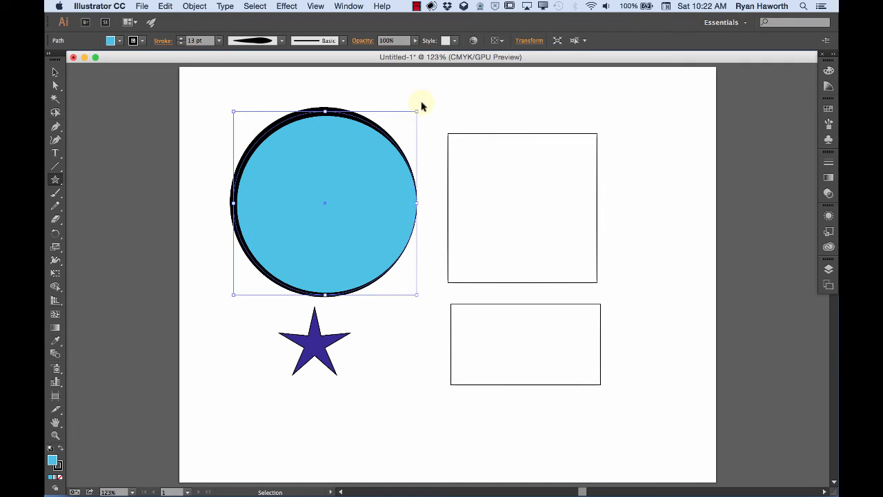
click(422, 104)
click(478, 143)
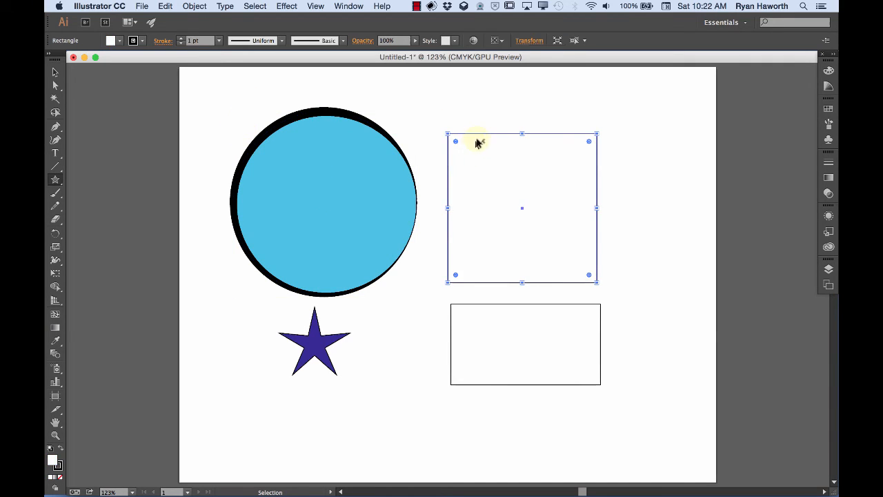
click(829, 71)
click(730, 173)
drag(732, 170, 691, 200)
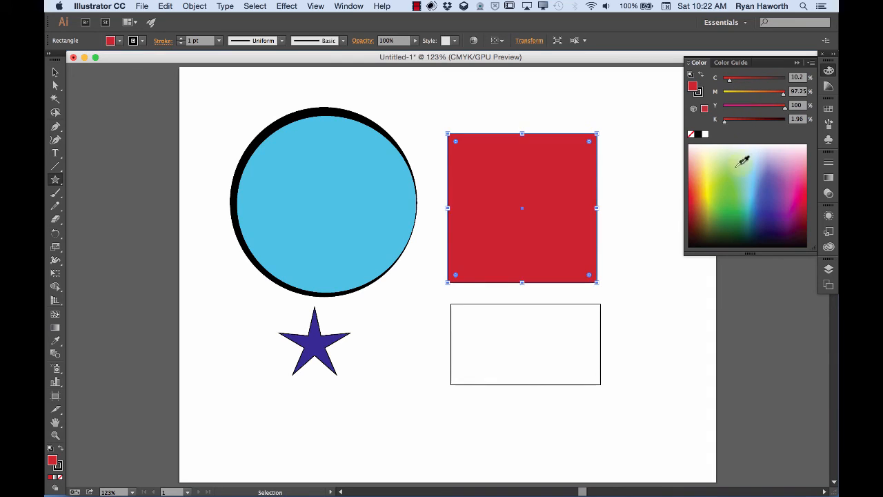
click(642, 130)
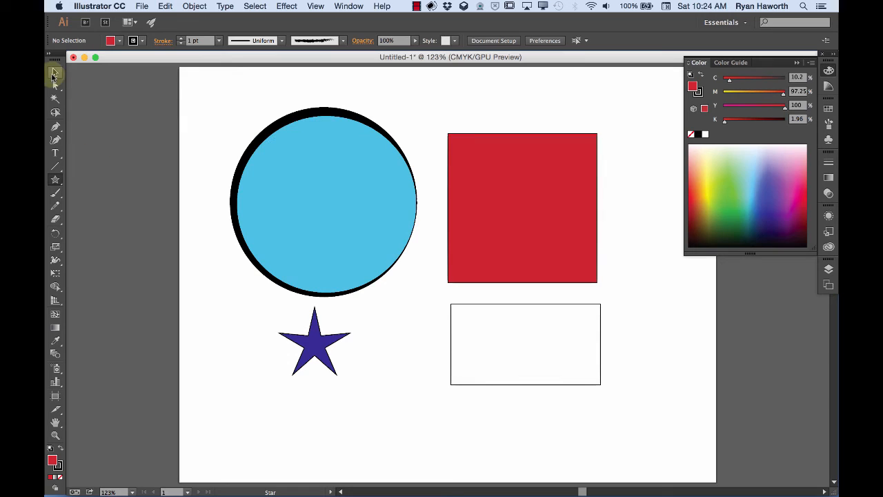
Reposition the circle, red square and white rectangle as whole objects with the Selection tool, leaving the square above the rectangle.
click(56, 74)
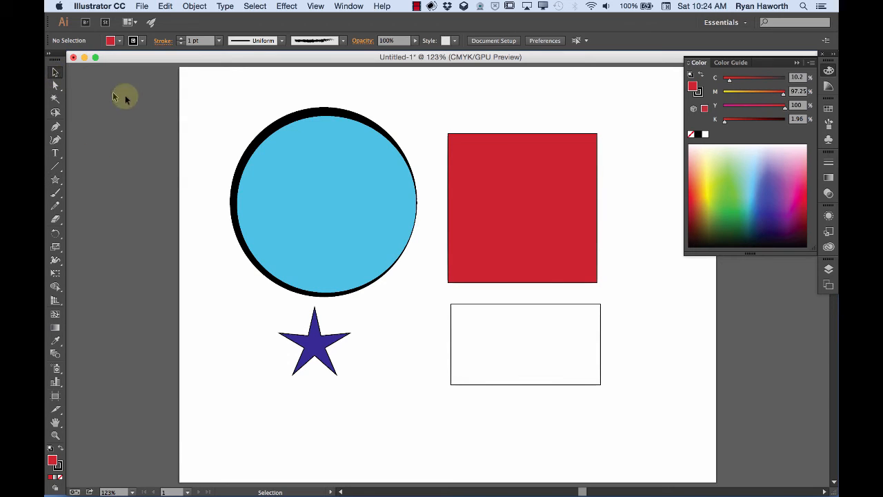
drag(481, 172, 512, 147)
drag(380, 187, 347, 189)
drag(518, 336, 482, 324)
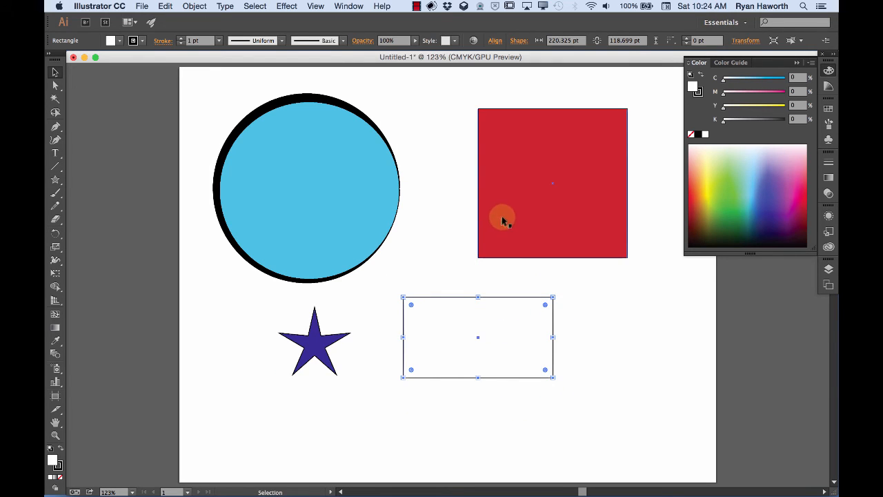
drag(505, 216, 454, 231)
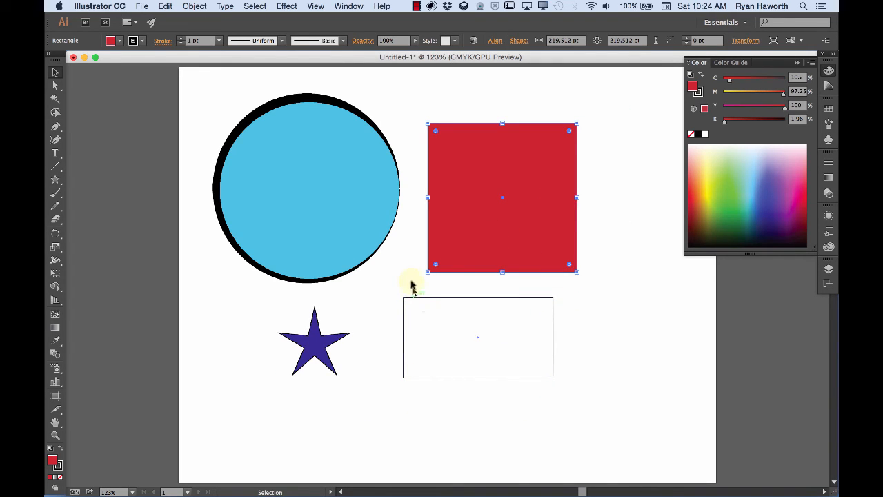
click(414, 257)
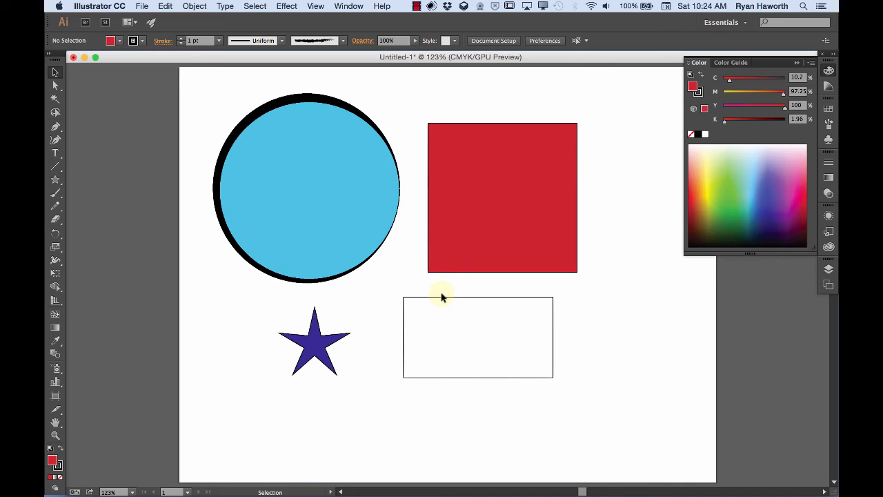
Directly select the red square's lower-left corner and bottom edge and pull them down and left into a tall slanted parallelogram.
key(a)
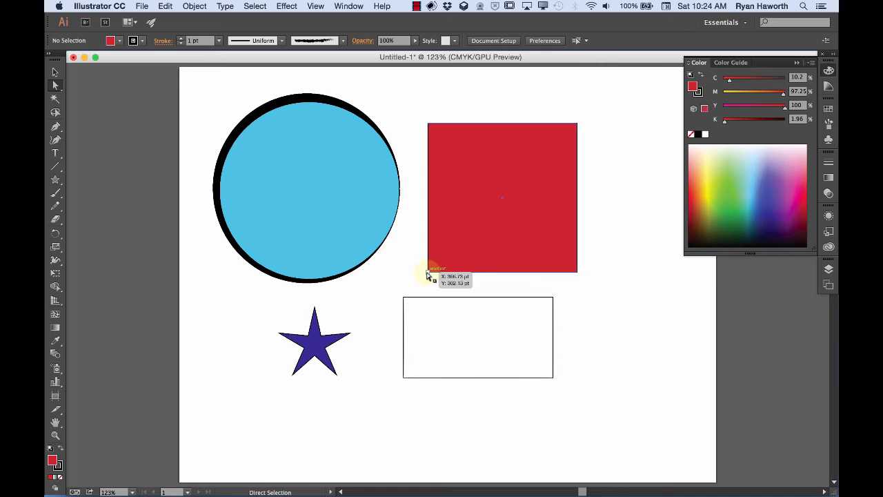
mouse_move(428, 273)
mouse_down()
mouse_move(410, 202)
mouse_move(427, 272)
mouse_up()
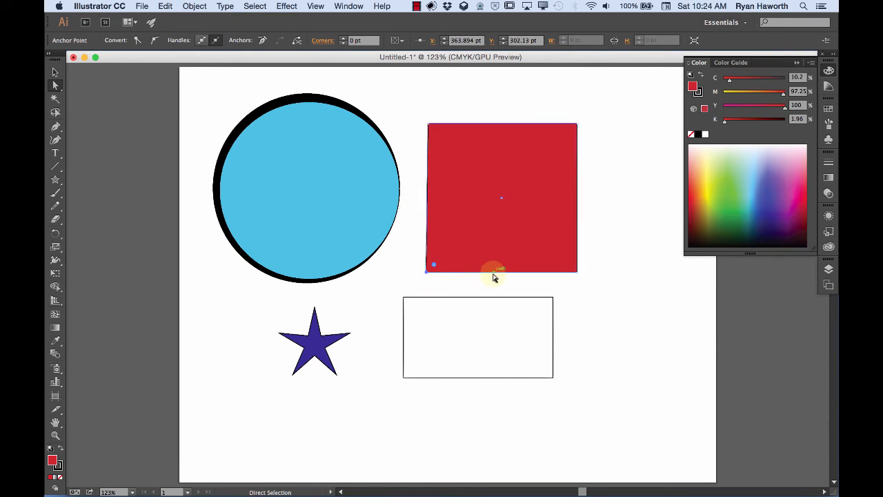
drag(494, 274, 428, 439)
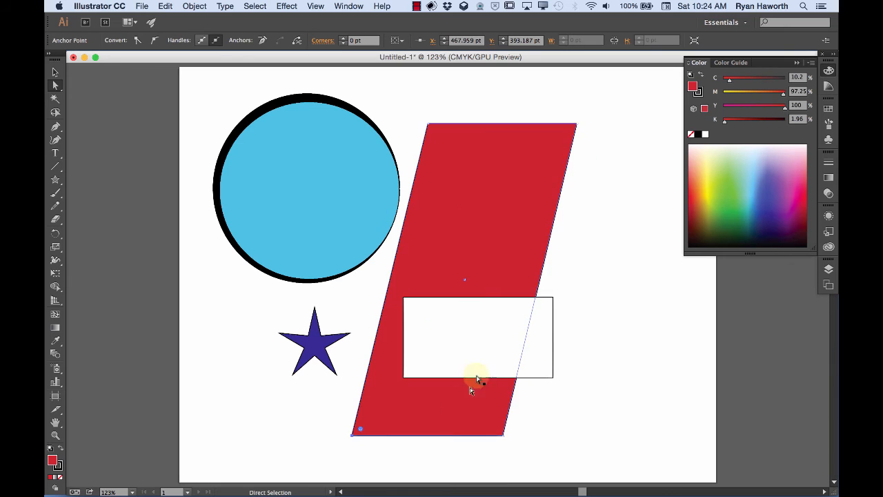
click(593, 289)
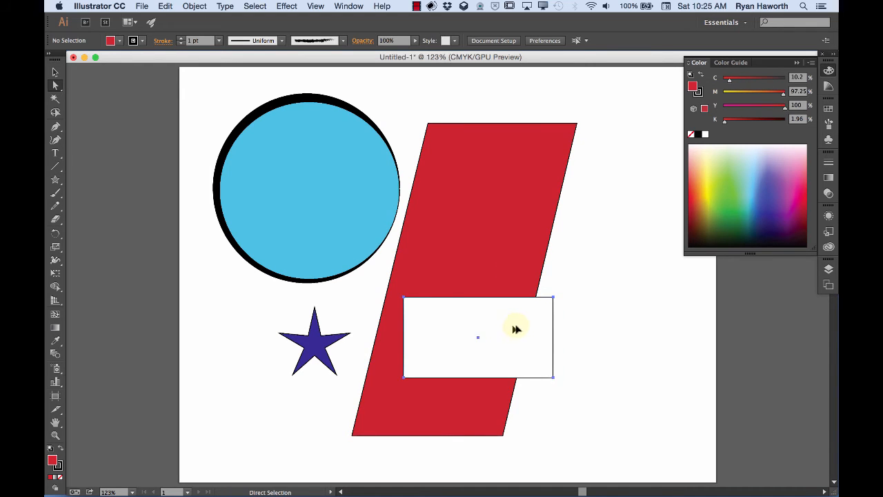
Move the white rectangle by its fill over the circle's lower right, and shift the circle right, partly behind the red parallelogram.
drag(516, 329, 388, 245)
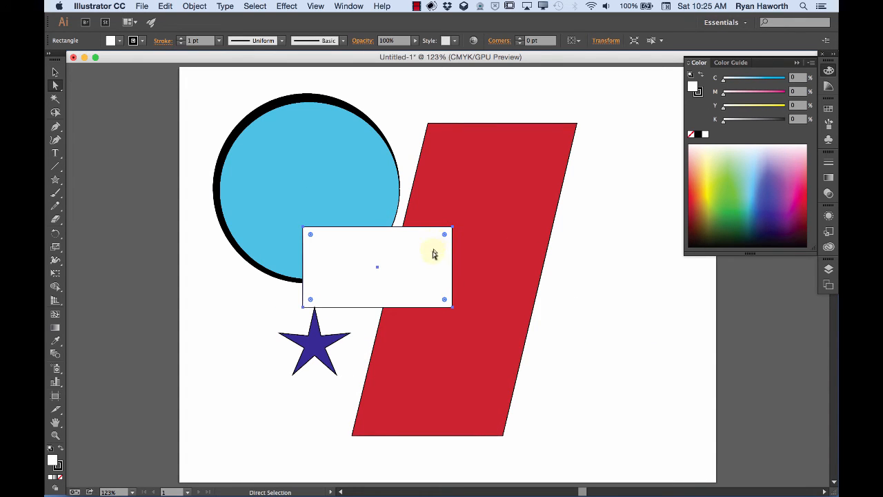
click(315, 188)
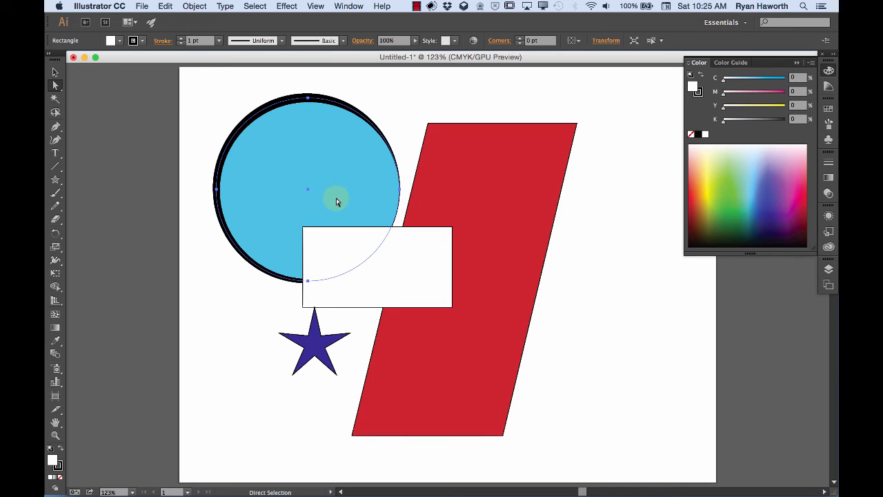
drag(341, 192, 428, 212)
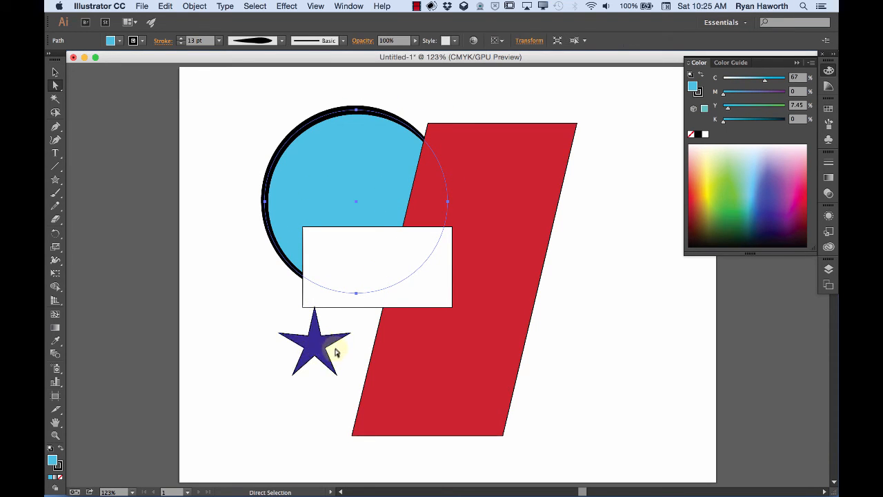
Directly select the anchor points on the star's right side and pull them up and right to distort the star.
drag(357, 327, 318, 369)
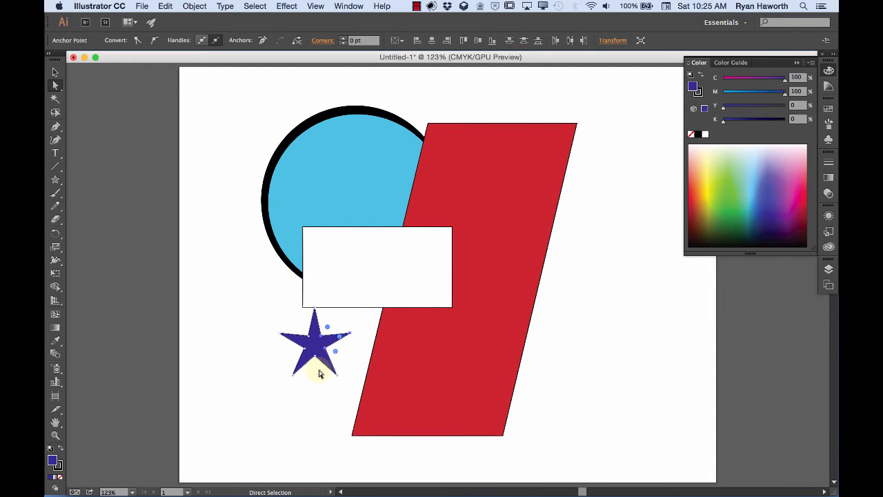
drag(330, 339, 353, 332)
click(295, 375)
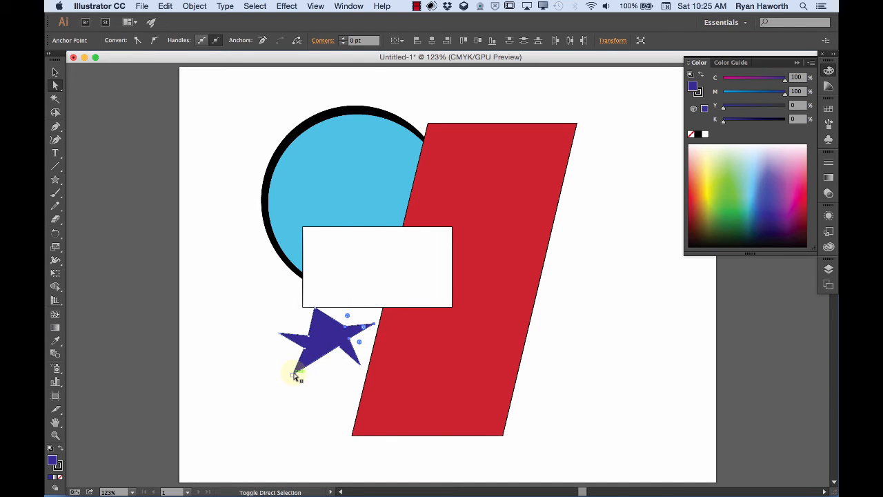
click(295, 376)
click(294, 376)
drag(293, 376, 249, 414)
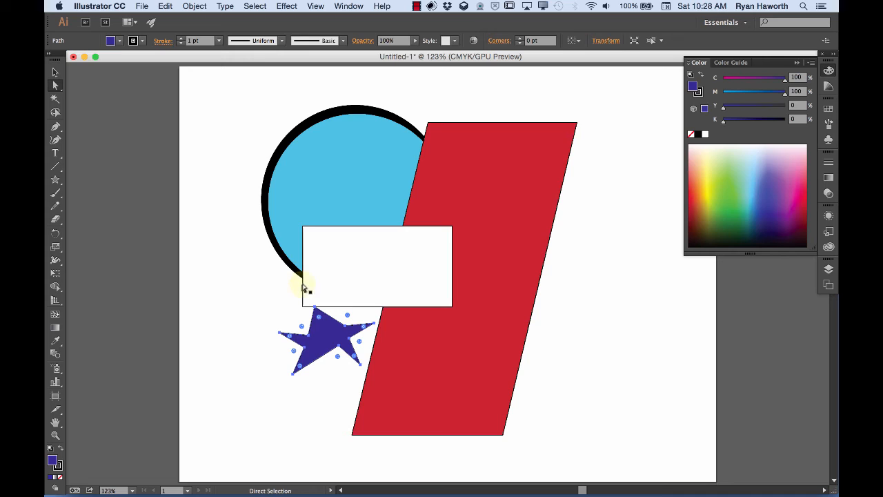
Remove the fill from the white rectangle, keeping only its outline, and deselect it.
key(alt)
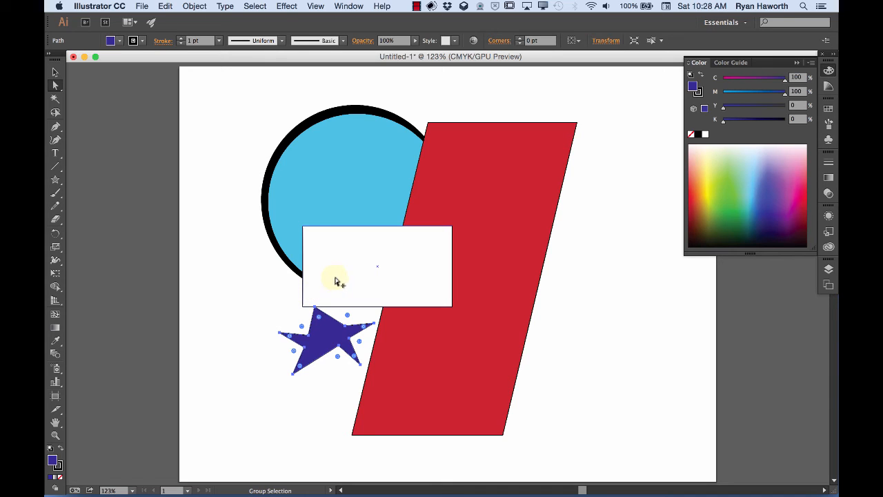
click(393, 275)
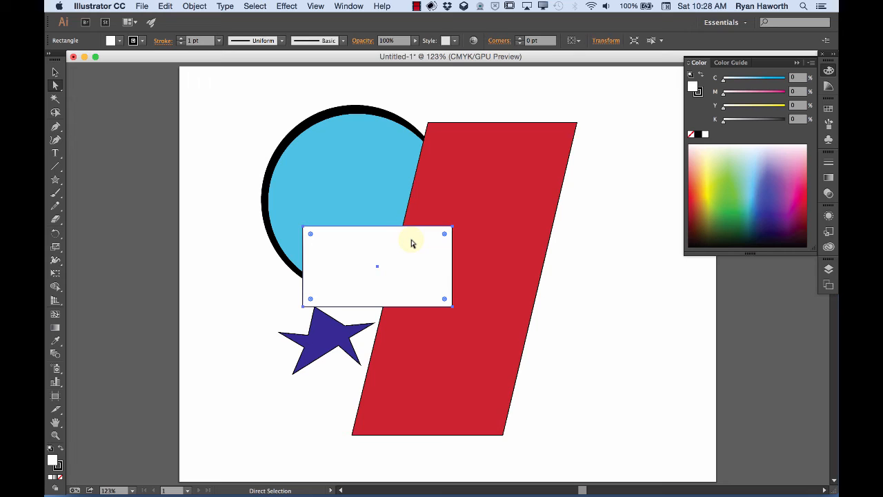
key(slash)
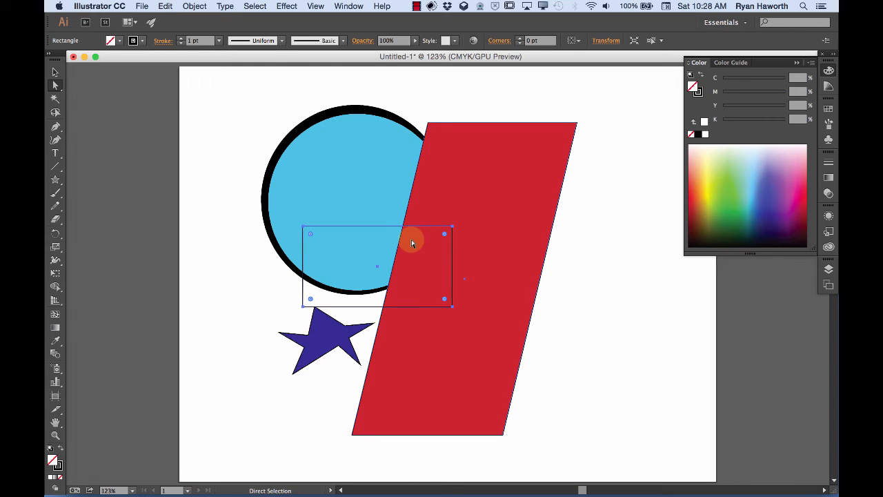
click(290, 287)
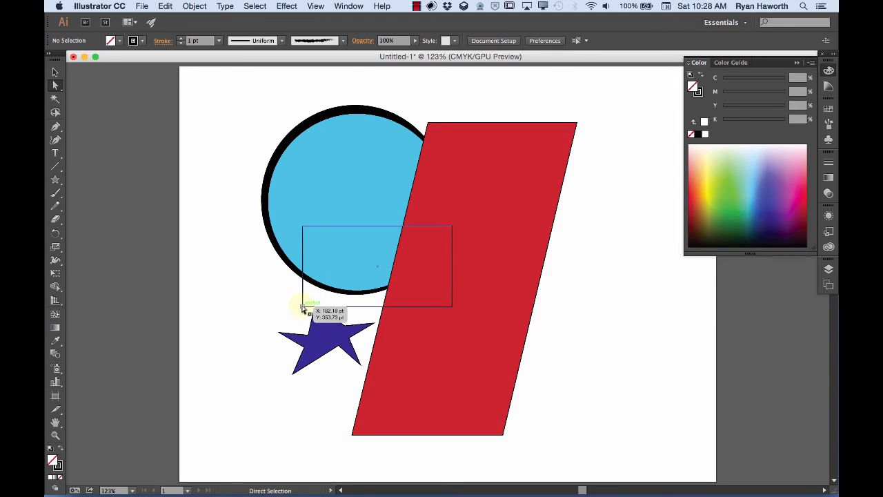
Try reshaping the unfilled rectangle by its lower-left corner and by its bottom edge, undoing each change.
drag(303, 308, 263, 322)
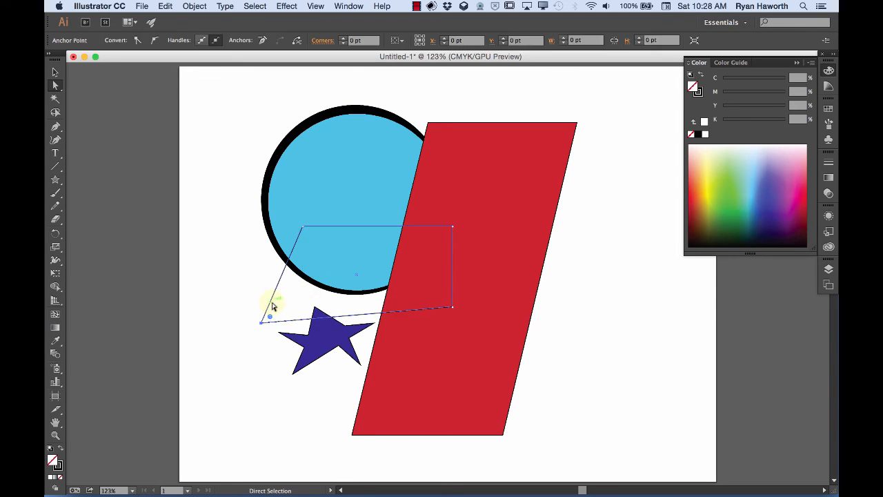
key(cmd+z)
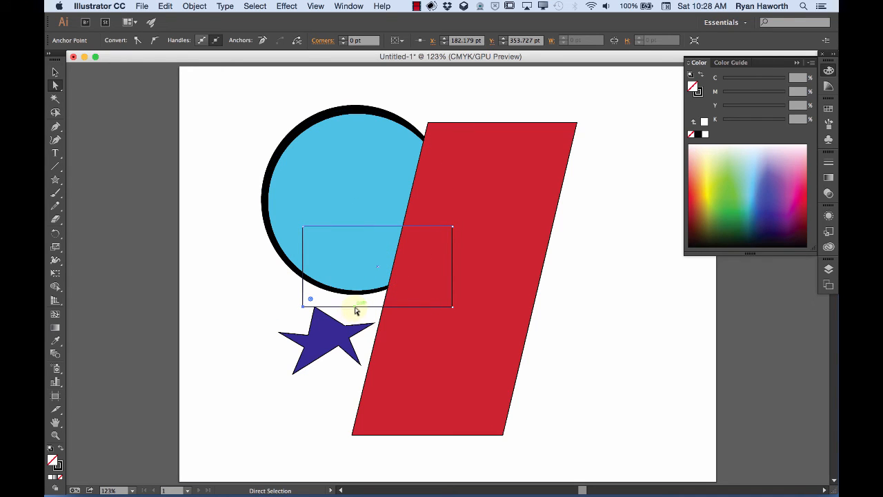
drag(357, 310, 298, 346)
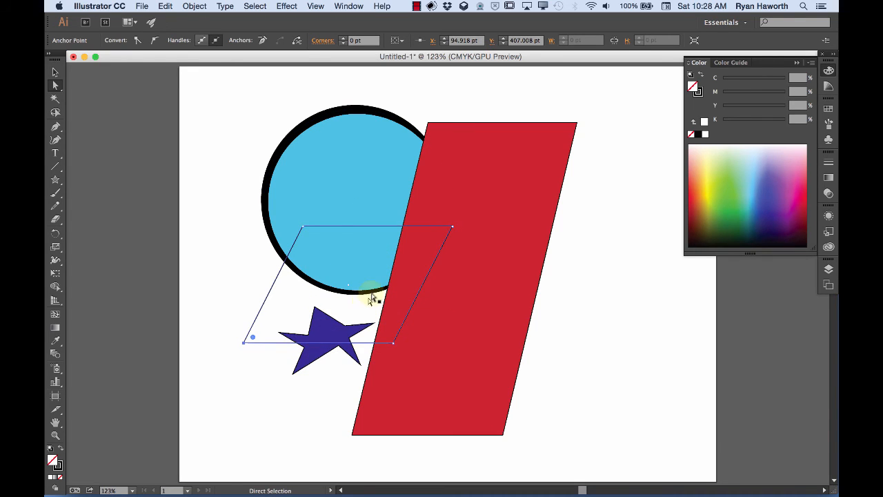
key(super+z)
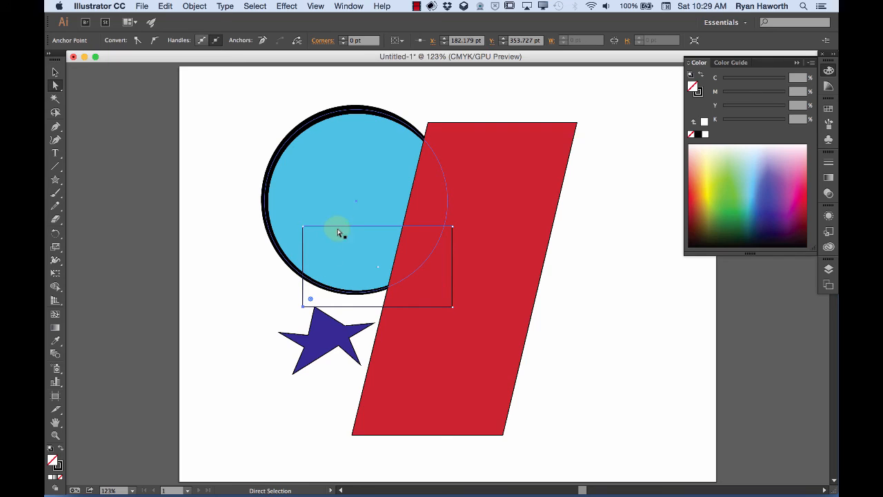
Move the red parallelogram right, clear of the circle, and move the whole unfilled rectangle down and left without distorting it.
click(486, 206)
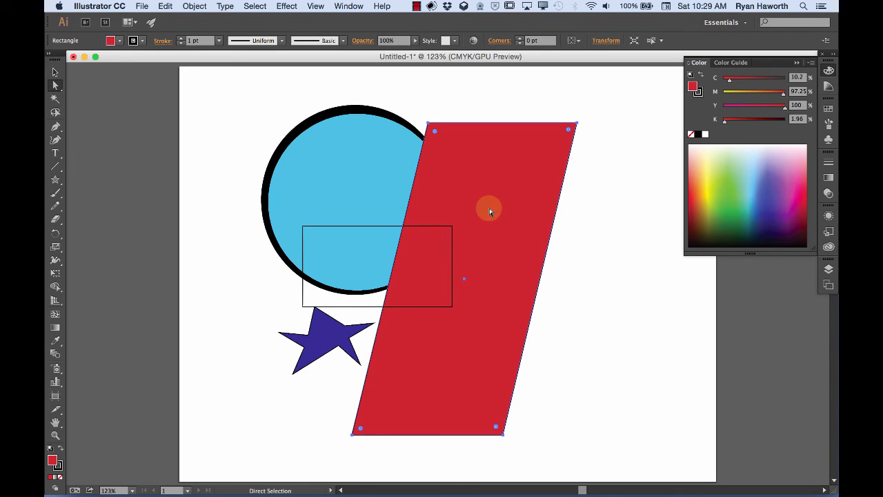
drag(490, 212, 543, 193)
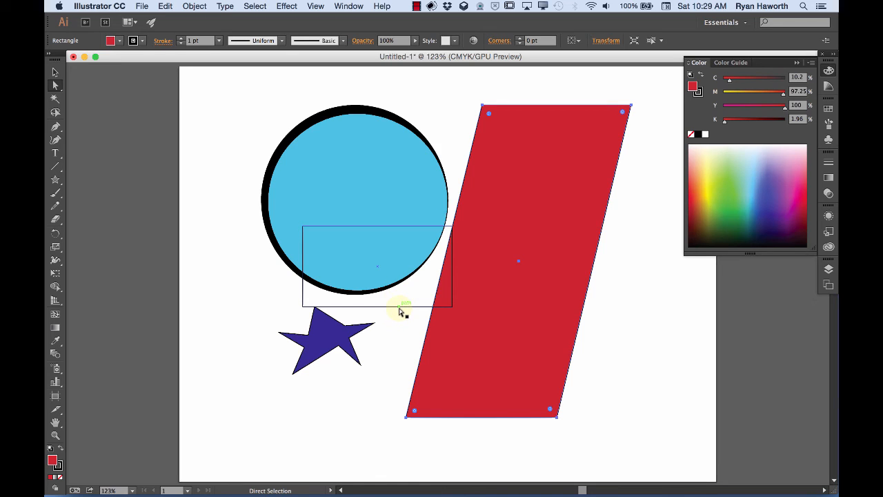
key(alt)
alt+click(400, 308)
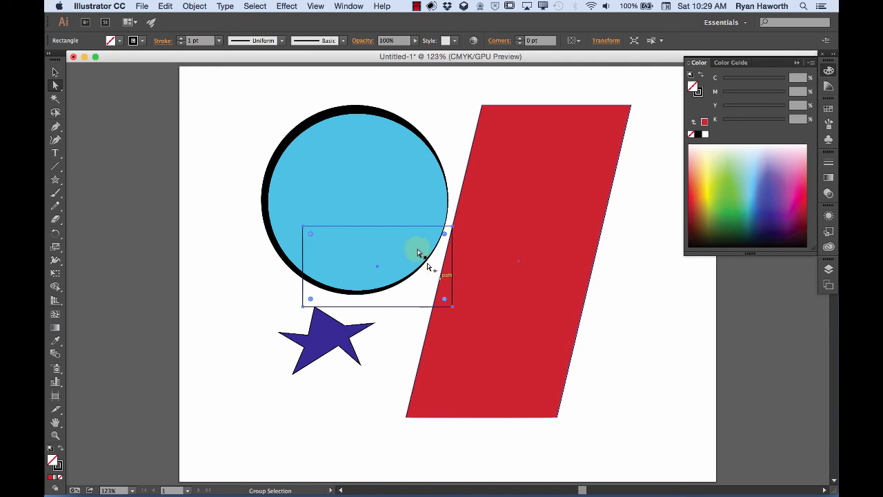
drag(454, 306, 430, 330)
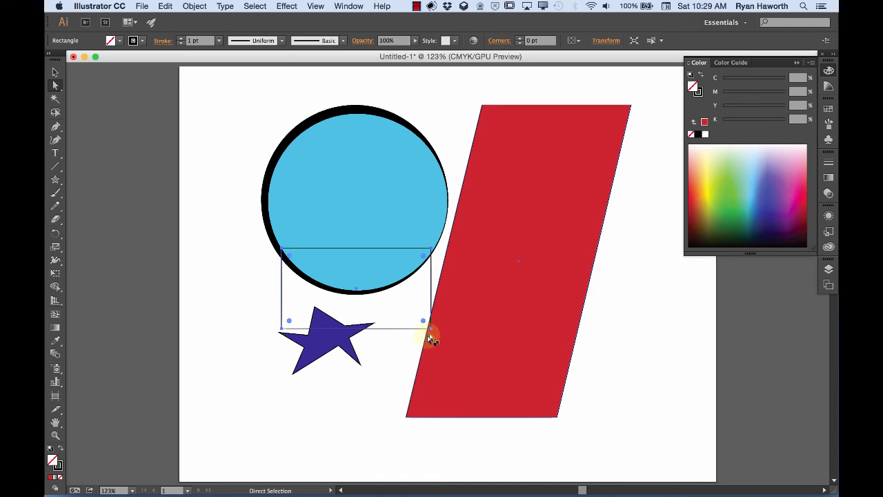
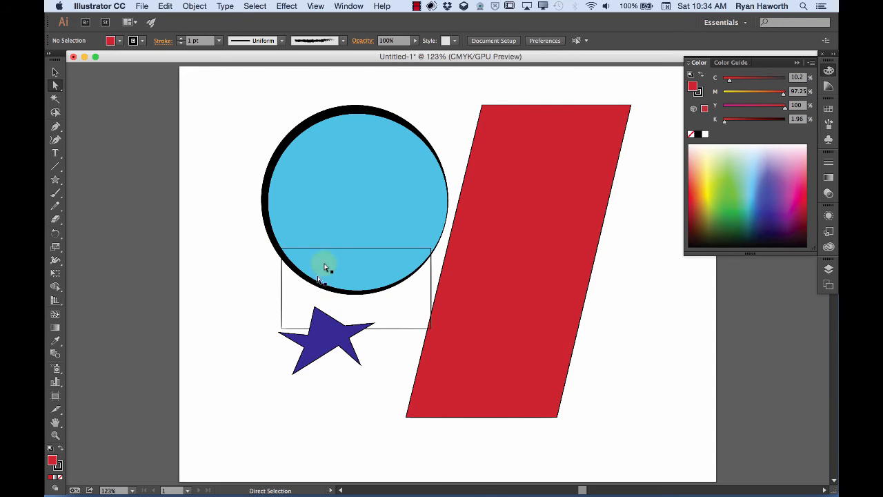
Move the red parallelogram's upper-left anchor point down to about the middle of the shape's height.
click(483, 109)
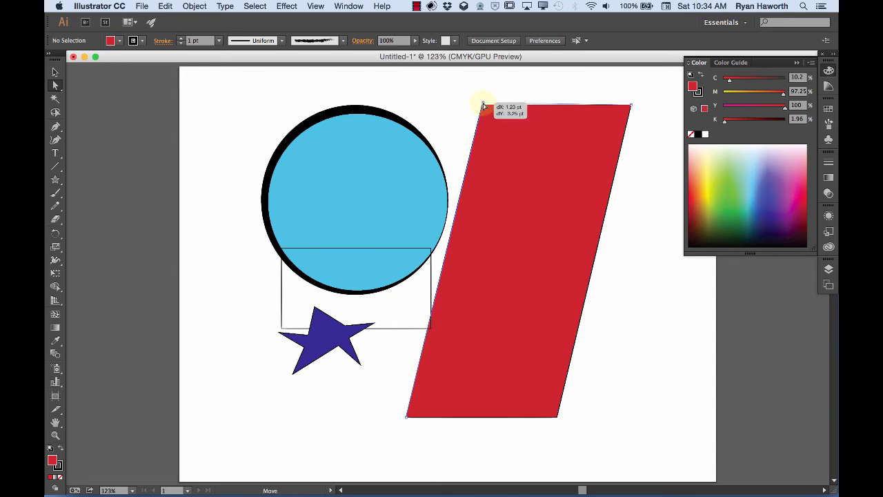
drag(483, 108, 497, 270)
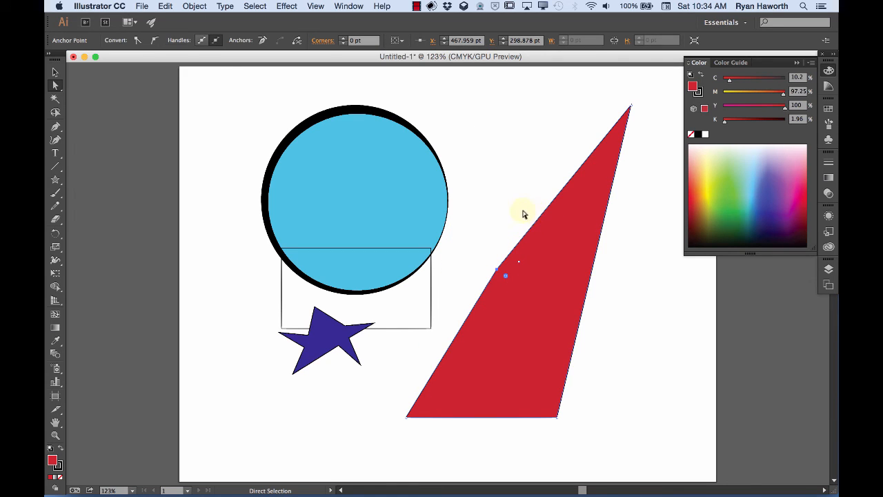
Create a 220.3252 × 118.6992 pt rectangle beside the circle's upper right, overlapping the top of the red shape.
key(m)
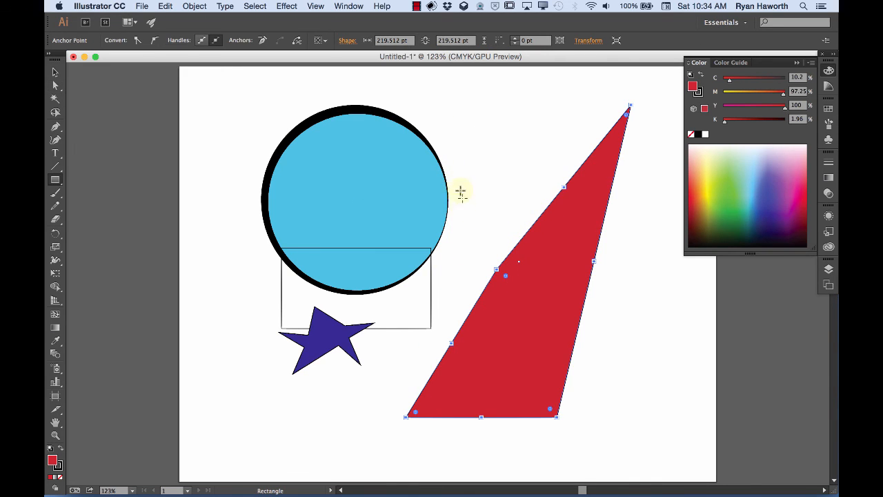
click(456, 112)
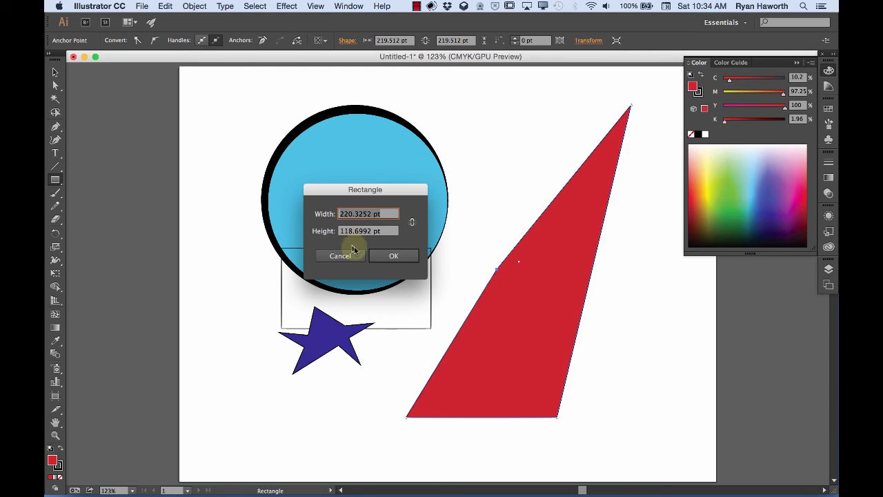
click(393, 256)
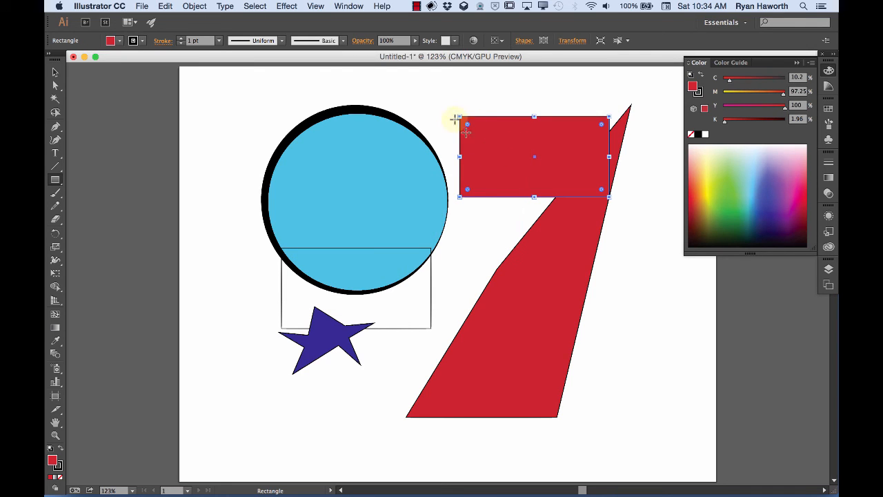
Reshape the new red rectangle by moving its upper-left corner up and left and its upper-right corner down and left.
key(a)
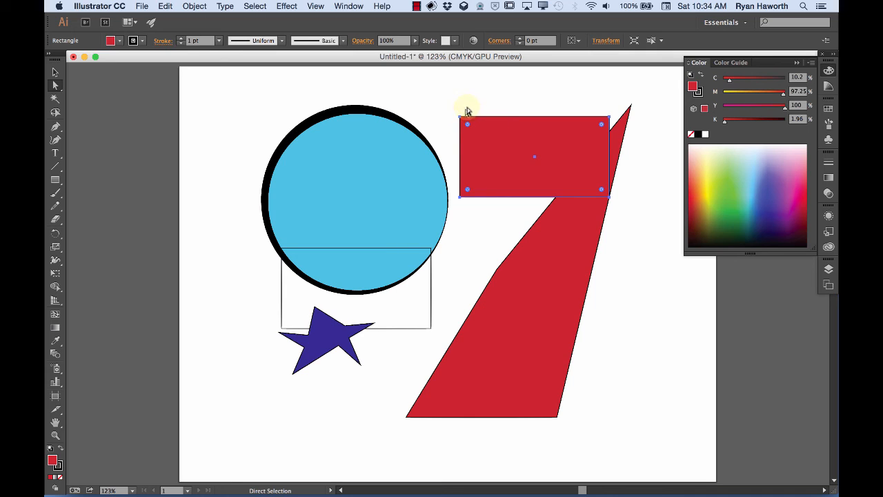
click(469, 104)
click(460, 117)
drag(460, 119, 419, 102)
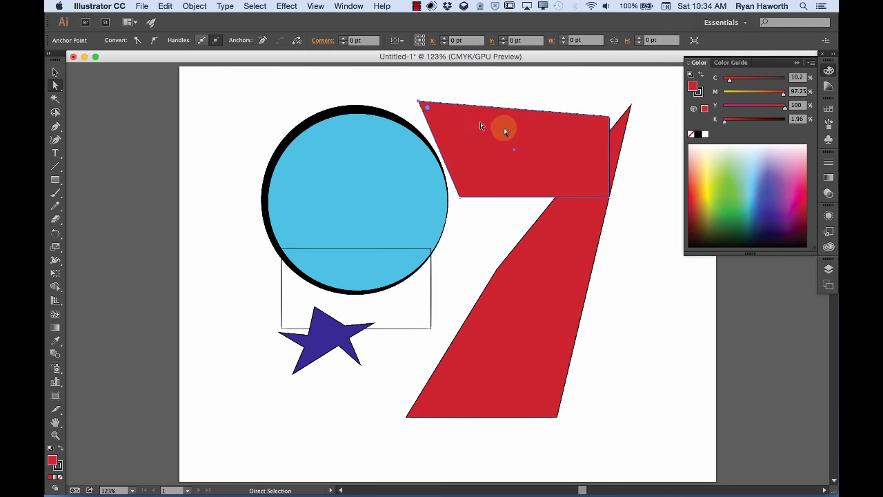
drag(607, 121, 556, 147)
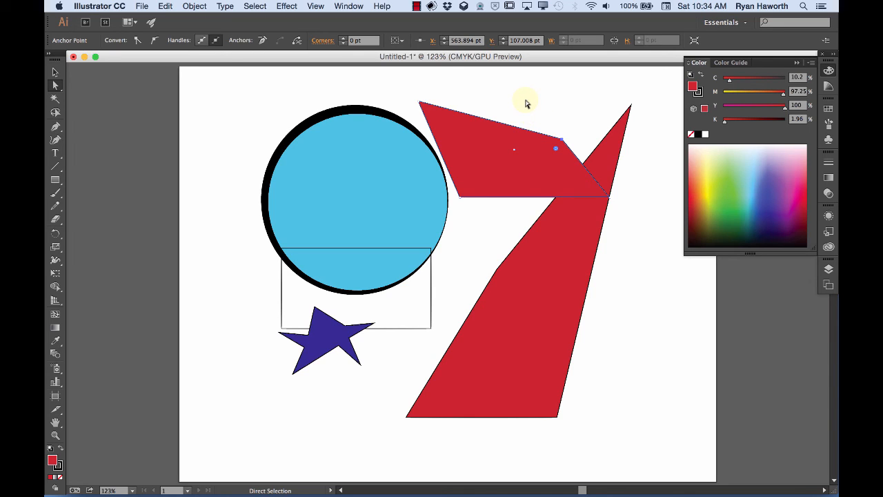
Add an anchor point to the upper red quadrilateral's bottom edge with the Pen tool and move it up and left into the shape.
key(p)
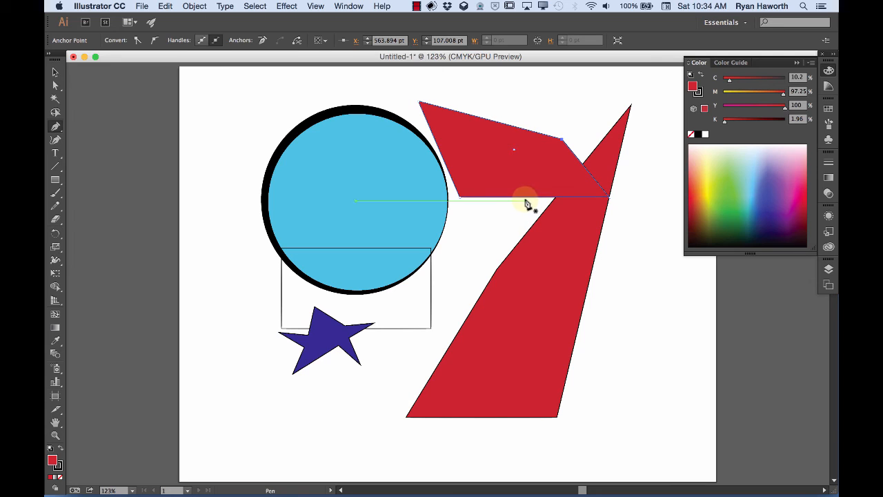
key(super+shift+a)
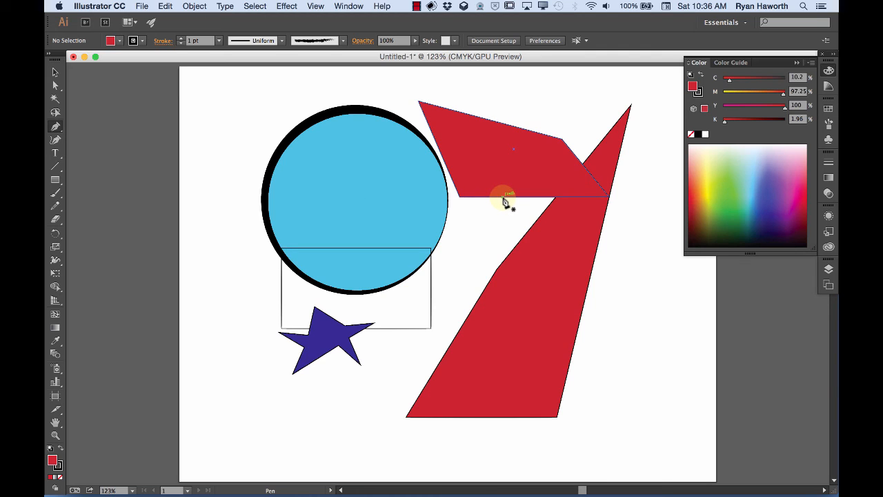
key(super)
super+click(502, 198)
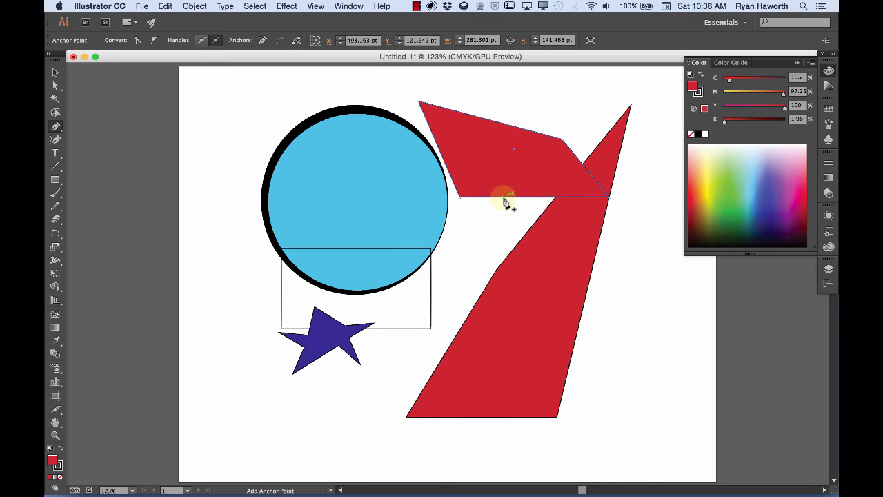
click(505, 198)
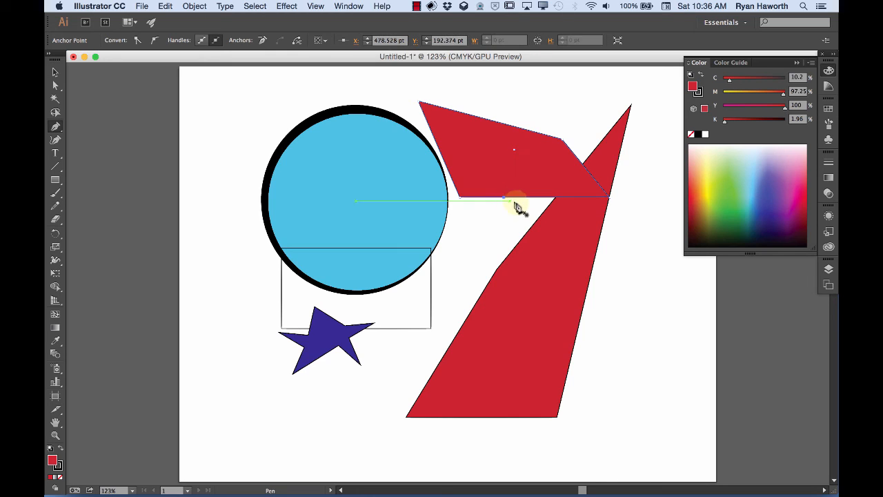
key(super)
drag(505, 199, 485, 166)
Delete the quadrilateral's lower-left and upper-right anchor points, and move the added anchor down and left to leave a triangle.
click(459, 193)
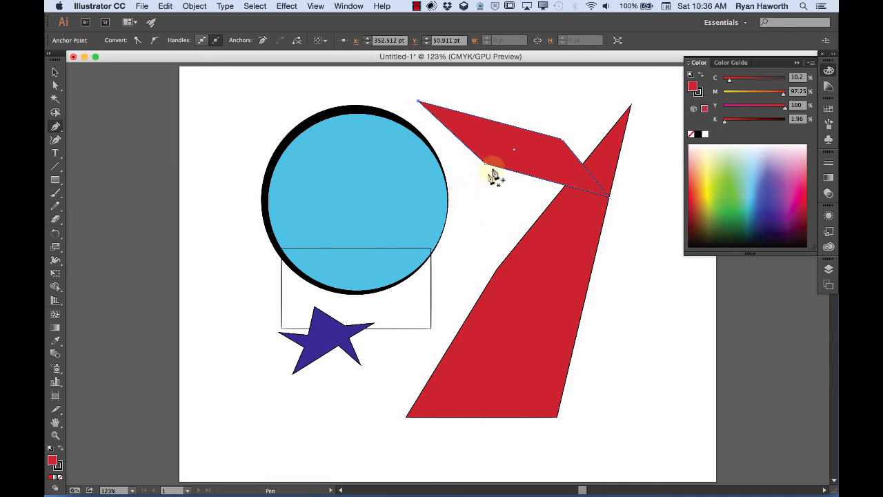
click(564, 138)
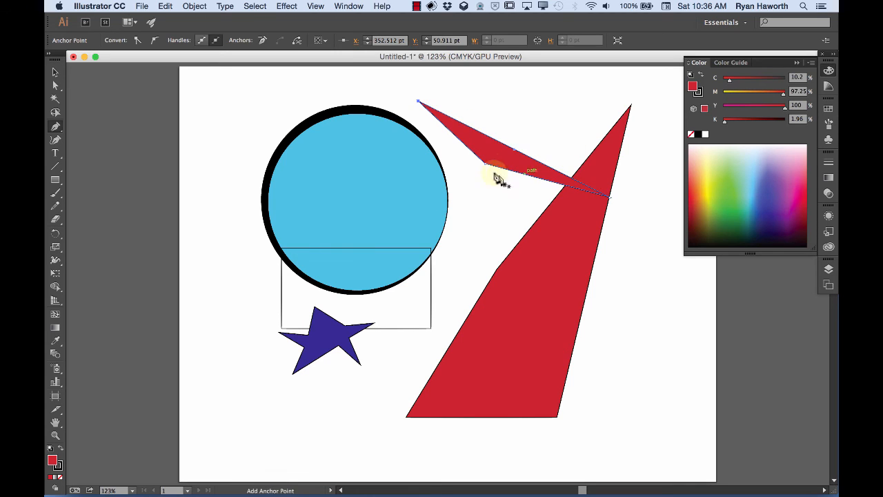
drag(485, 164, 459, 200)
Turn the blue circle into a half circle by deleting its rightmost anchor point and collapsing the right-hand handles of its bottom and top anchors.
super+click(449, 221)
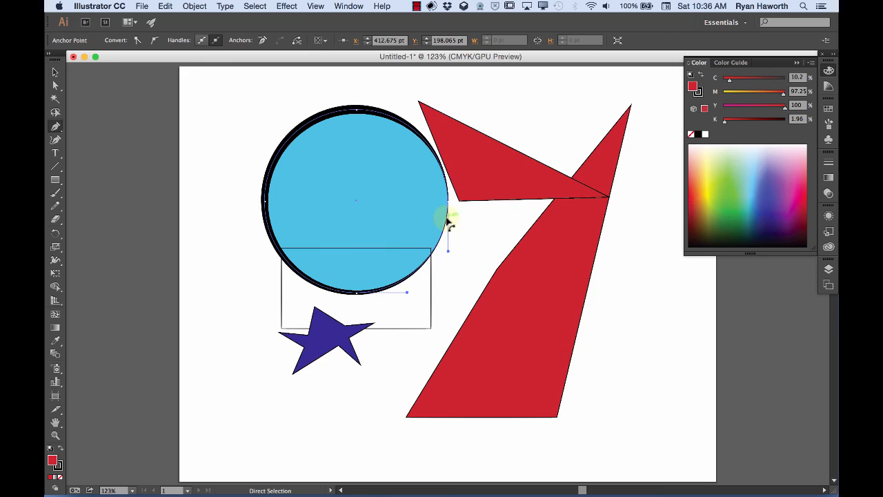
click(450, 200)
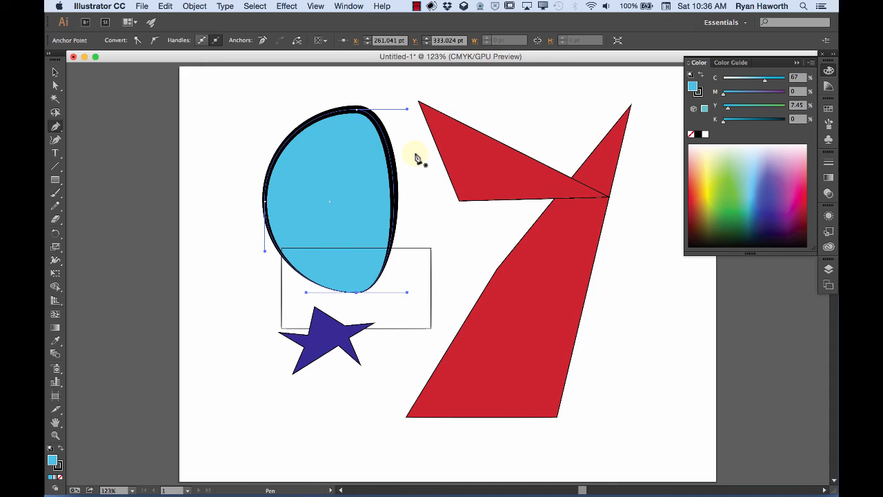
key(super)
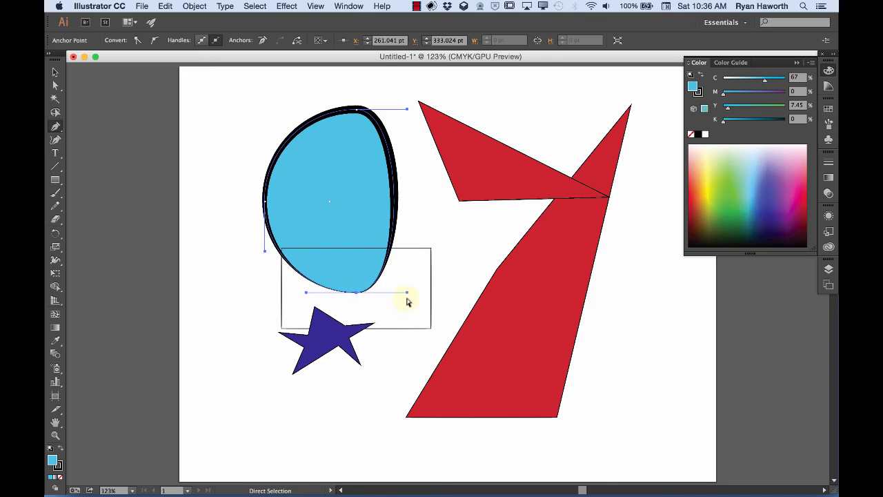
click(356, 292)
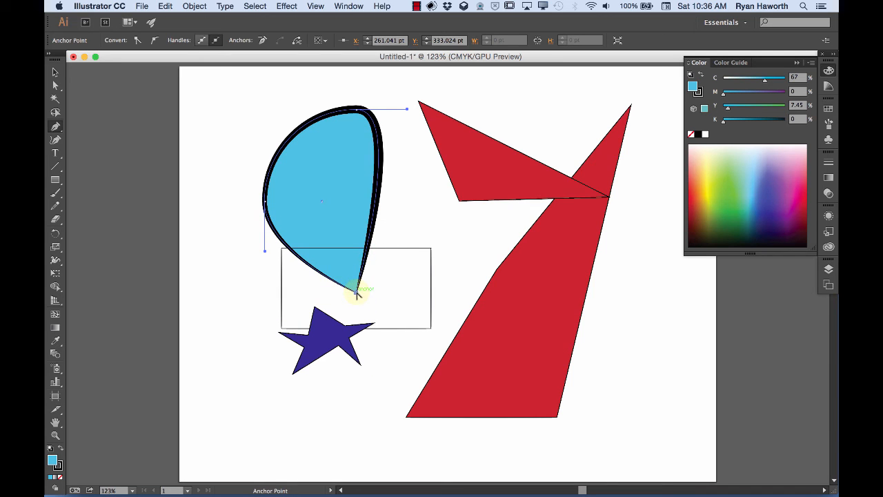
mouse_move(356, 292)
mouse_down()
mouse_move(305, 292)
mouse_move(405, 295)
mouse_move(359, 294)
mouse_up()
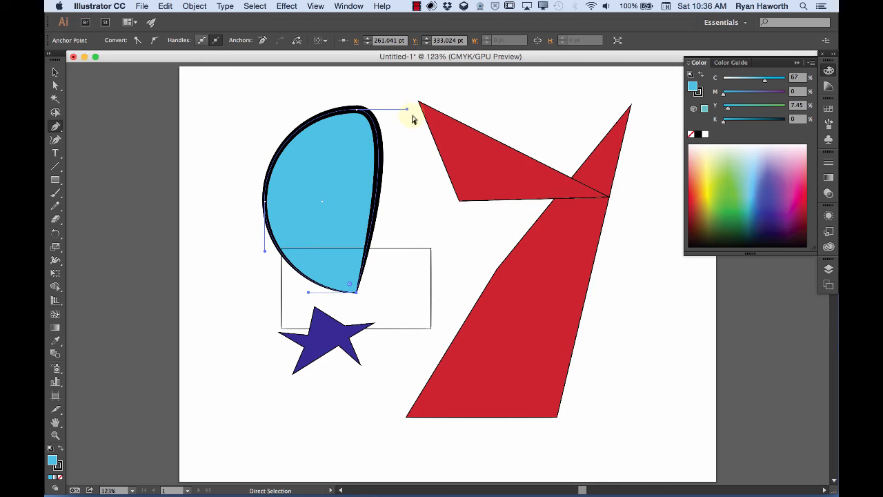
drag(407, 109, 359, 109)
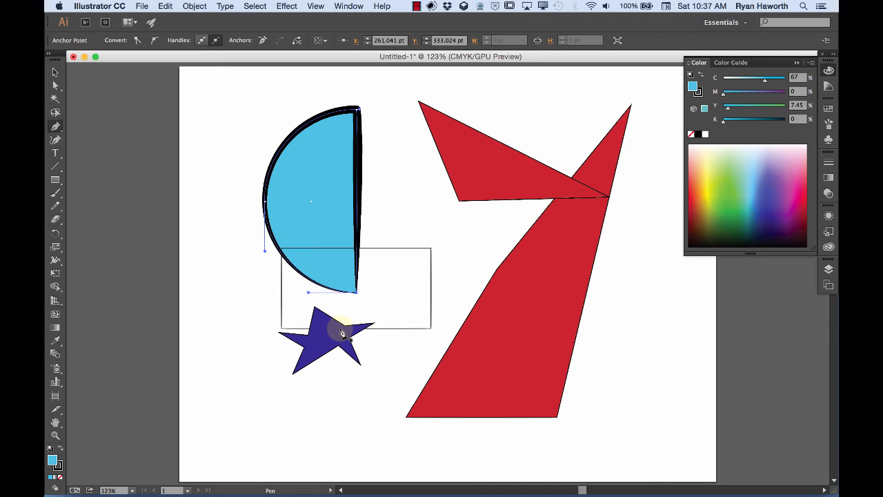
Pull the star's bottom inner anchor point outward and delete it, and add a replacement on that edge moved up to form a notch.
key(super)
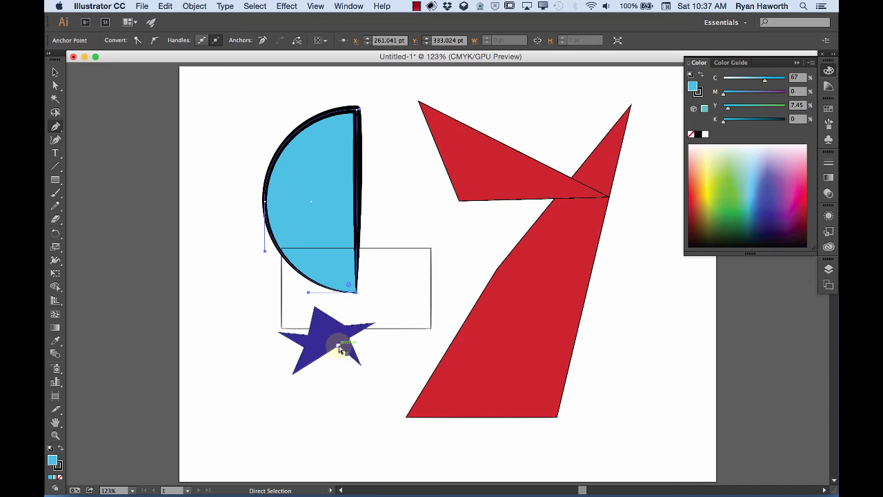
drag(340, 348, 327, 380)
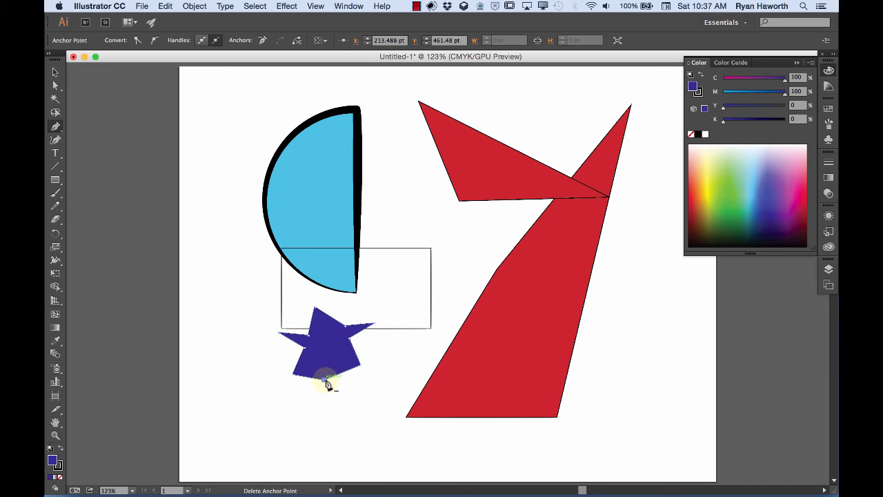
click(326, 380)
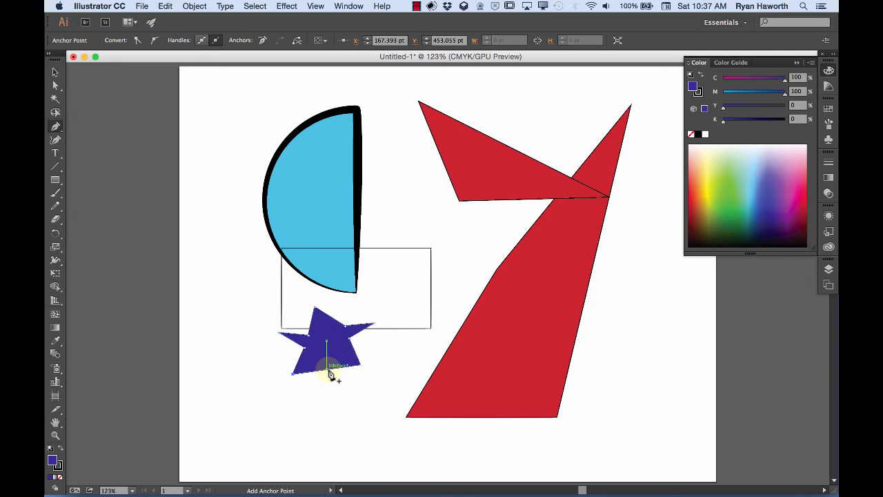
click(327, 370)
drag(327, 370, 327, 348)
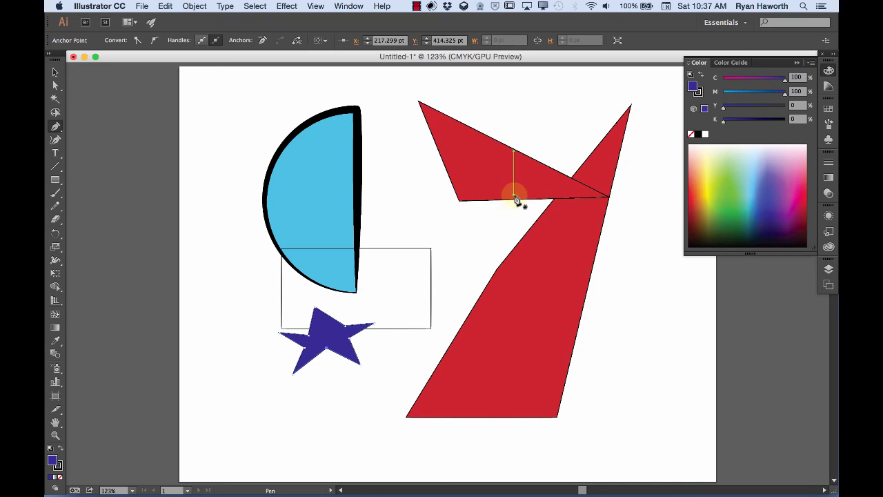
Add a smooth anchor point to the upper red triangle's bottom edge and pull it down into a rounded bulge.
super+click(514, 201)
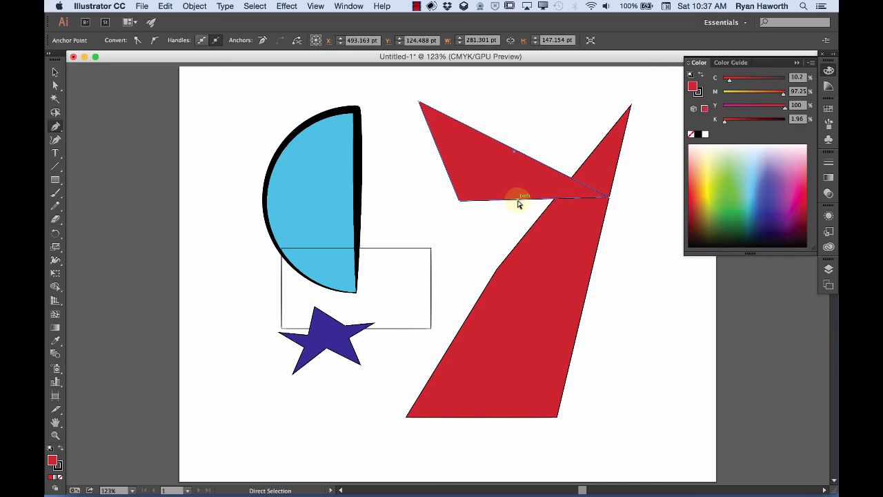
drag(519, 200, 523, 222)
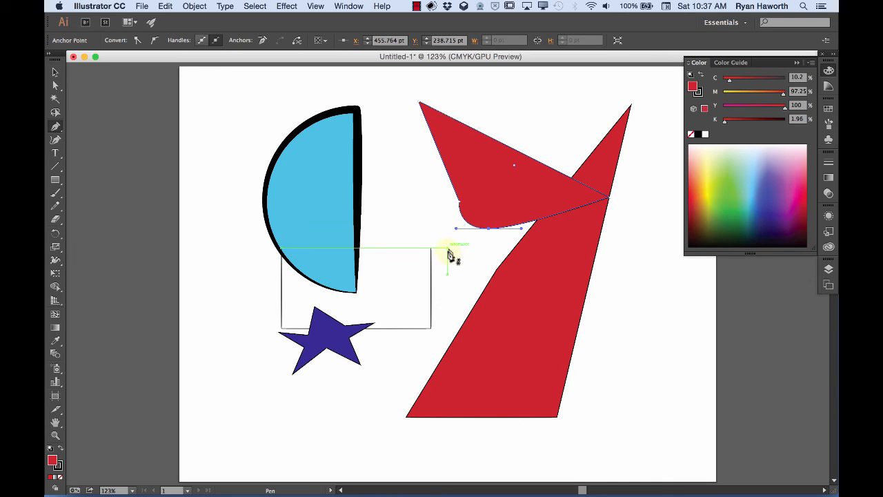